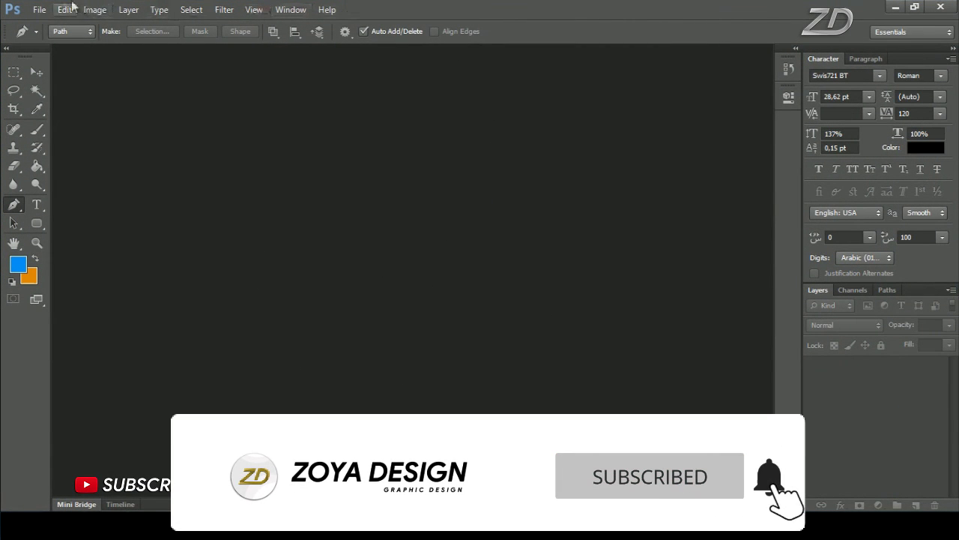
# Step: Make a new document: 30 × 30 cm, 300 ppi, RGB Color, named DESIGN
pyautogui.click(39, 9)
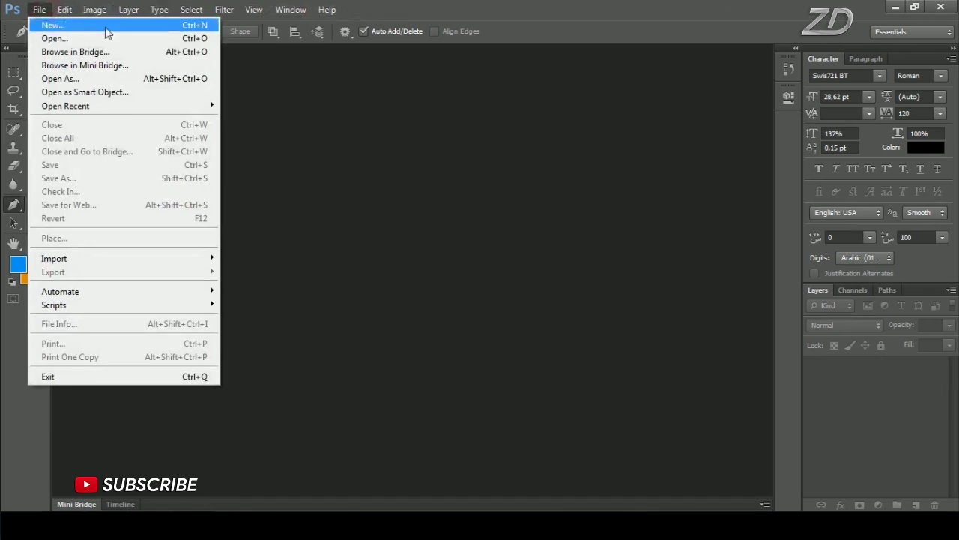
pyautogui.click(106, 28)
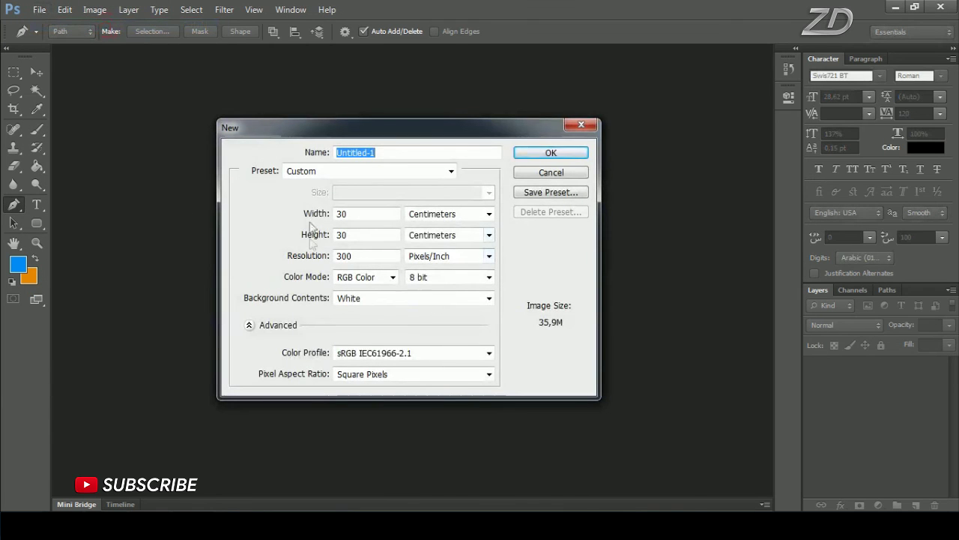
pyautogui.click(488, 214)
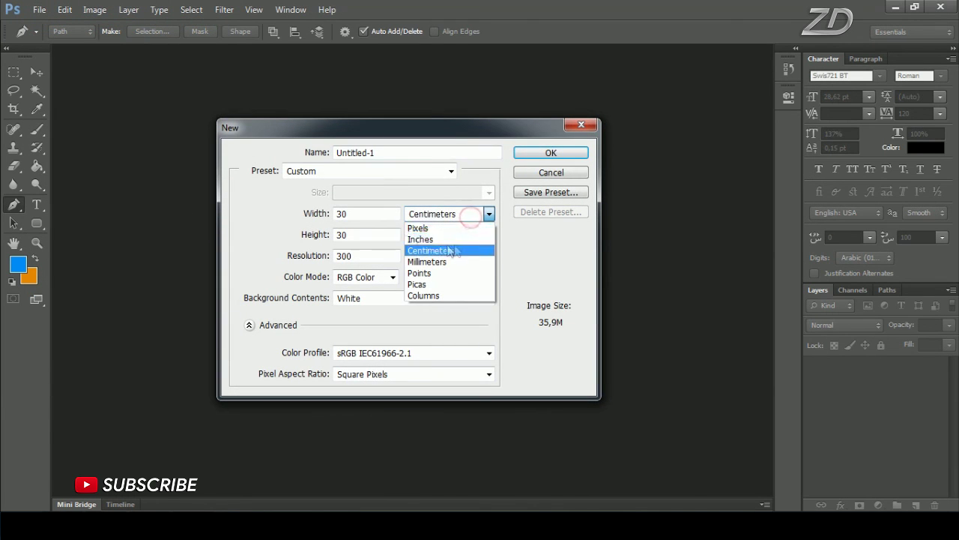
pyautogui.click(458, 251)
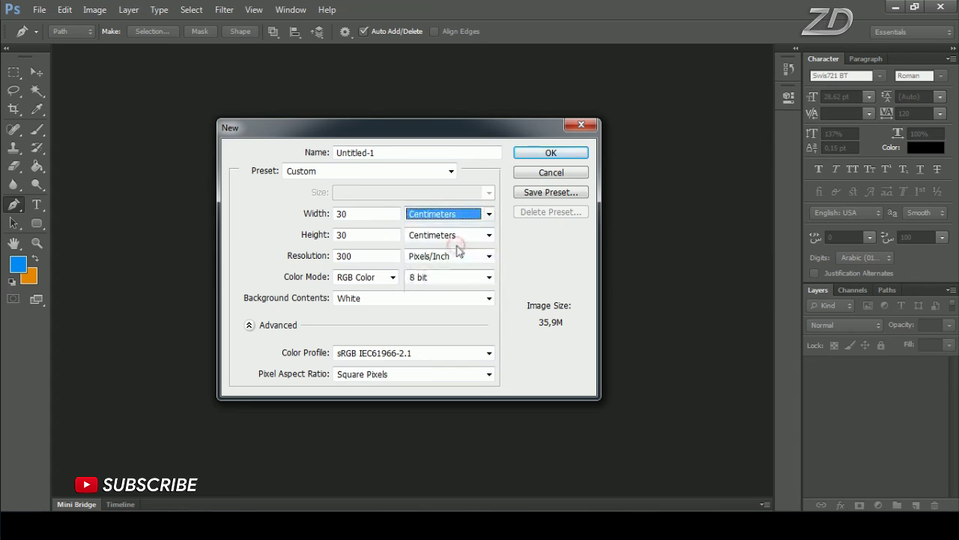
pyautogui.doubleClick(357, 214)
pyautogui.doubleClick(355, 235)
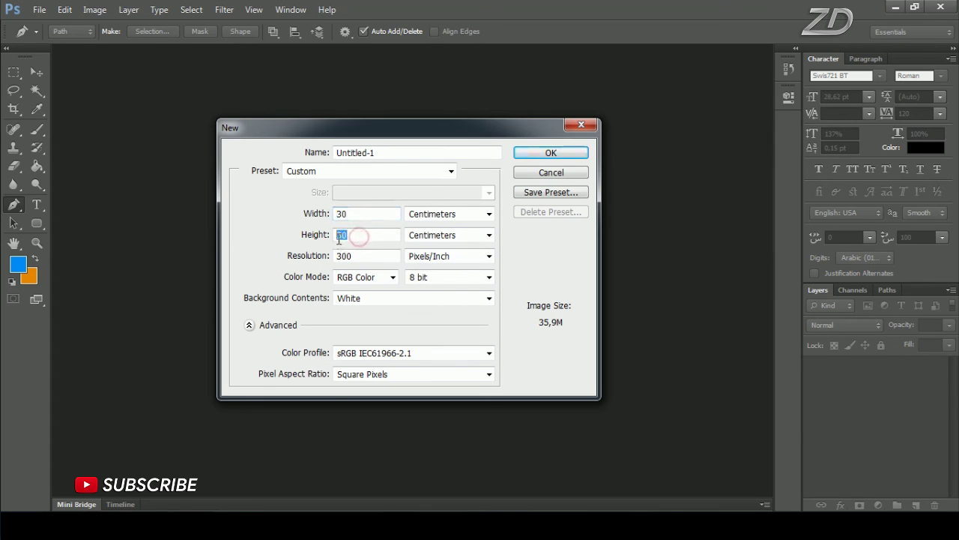
pyautogui.click(371, 277)
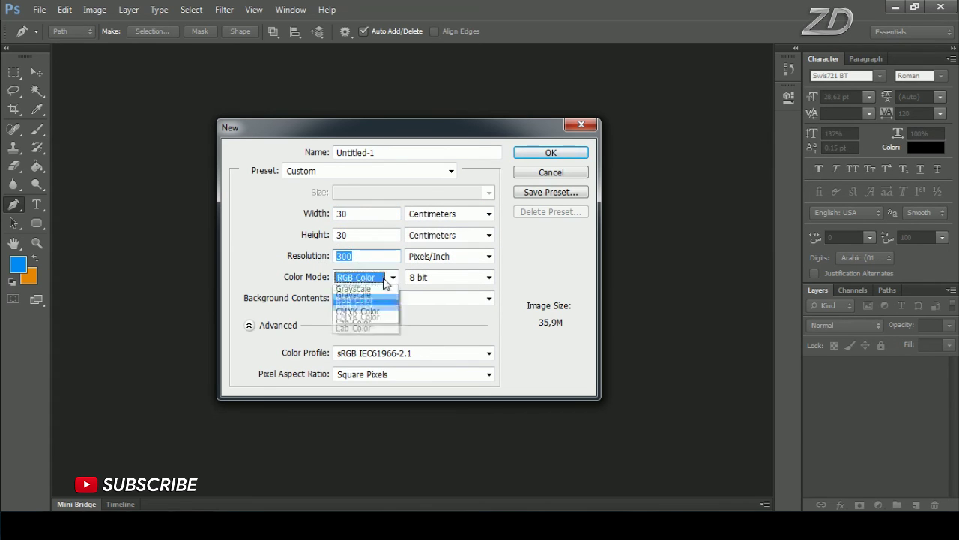
pyautogui.click(367, 314)
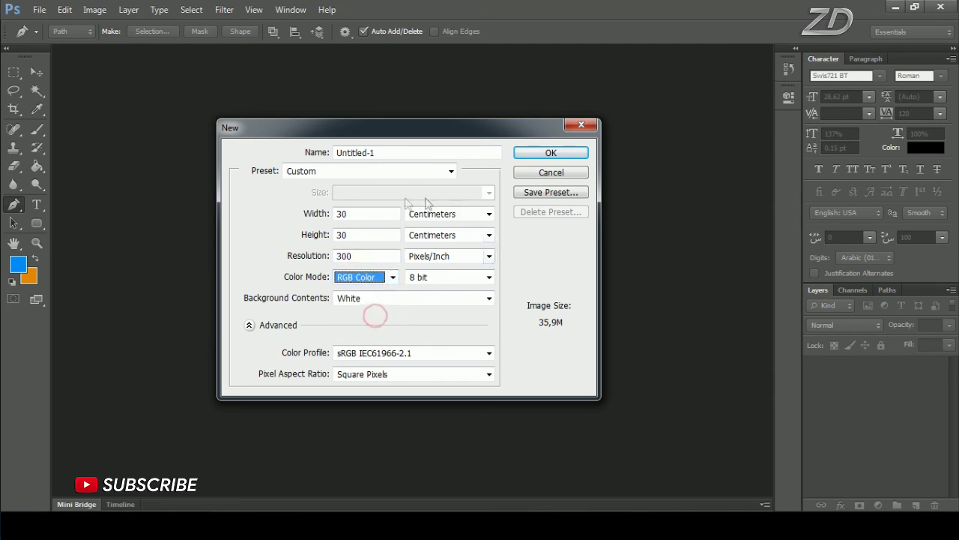
pyautogui.doubleClick(454, 153)
pyautogui.write('DESIGN')
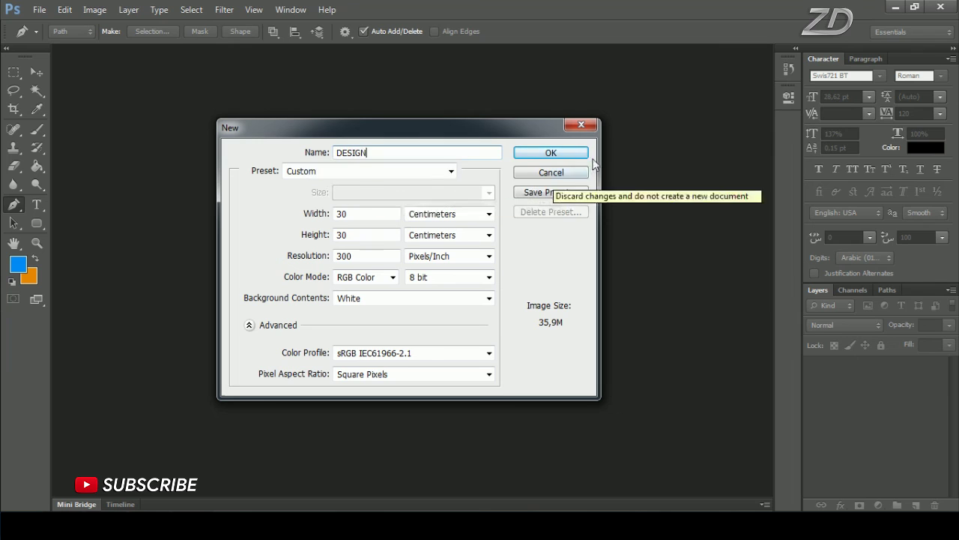
pyautogui.click(553, 154)
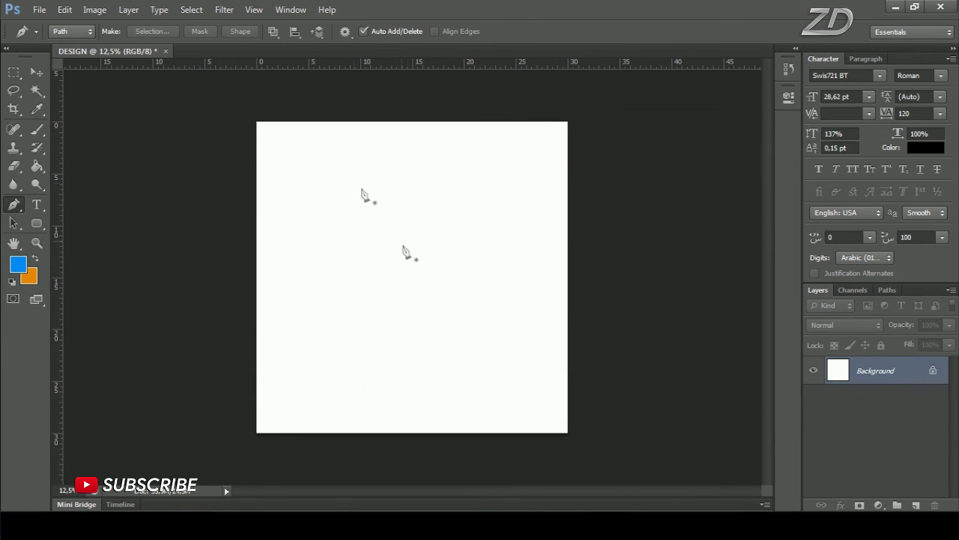
# Step: With the Horizontal Type tool in black, add a text layer reading 'Spic' in the upper middle
pyautogui.click(41, 203)
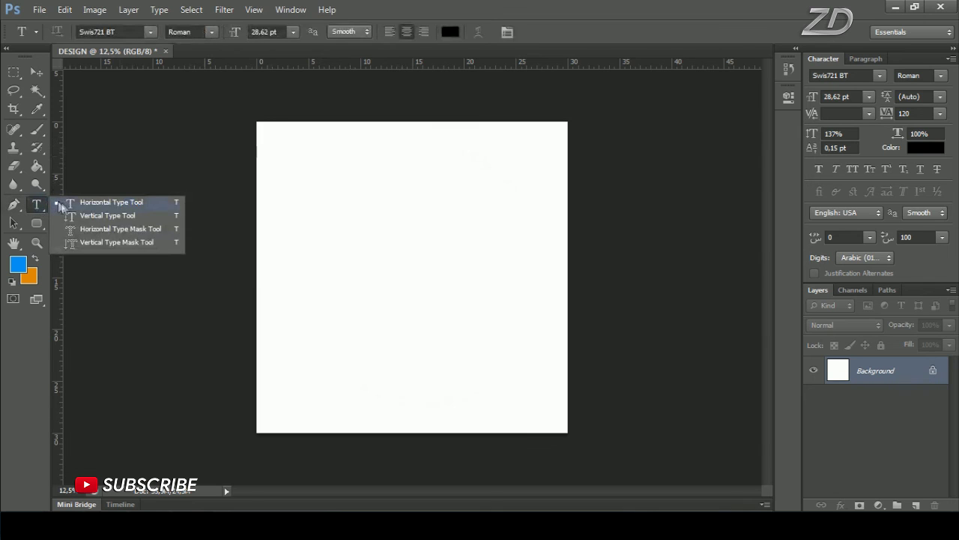
pyautogui.click(107, 203)
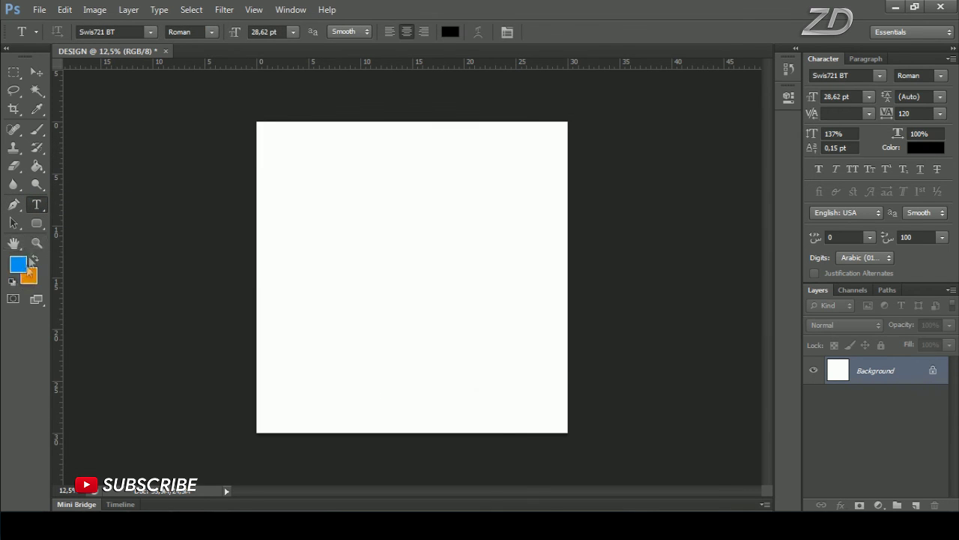
pyautogui.click(19, 264)
pyautogui.moveTo(611, 251)
pyautogui.mouseDown()
pyautogui.moveTo(618, 275)
pyautogui.moveTo(571, 346)
pyautogui.mouseUp()
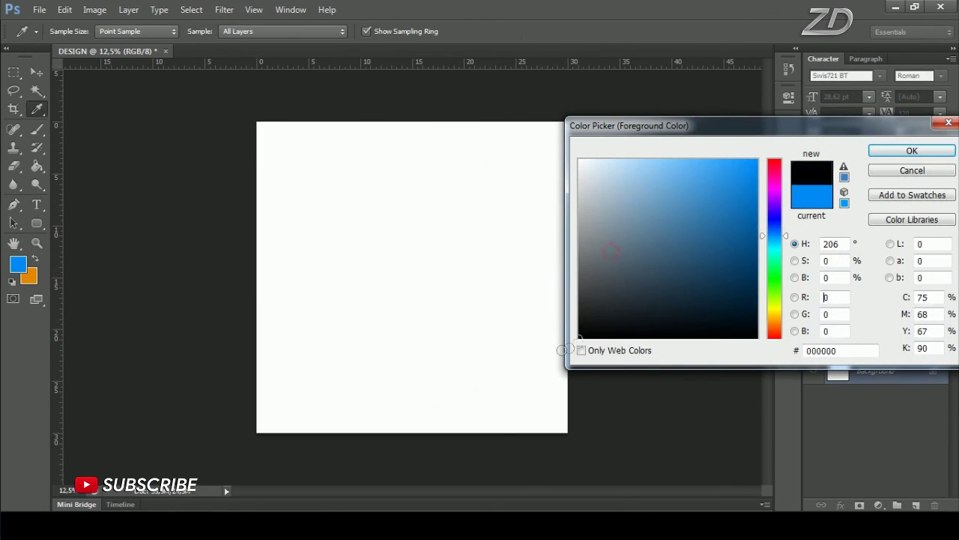
pyautogui.click(924, 152)
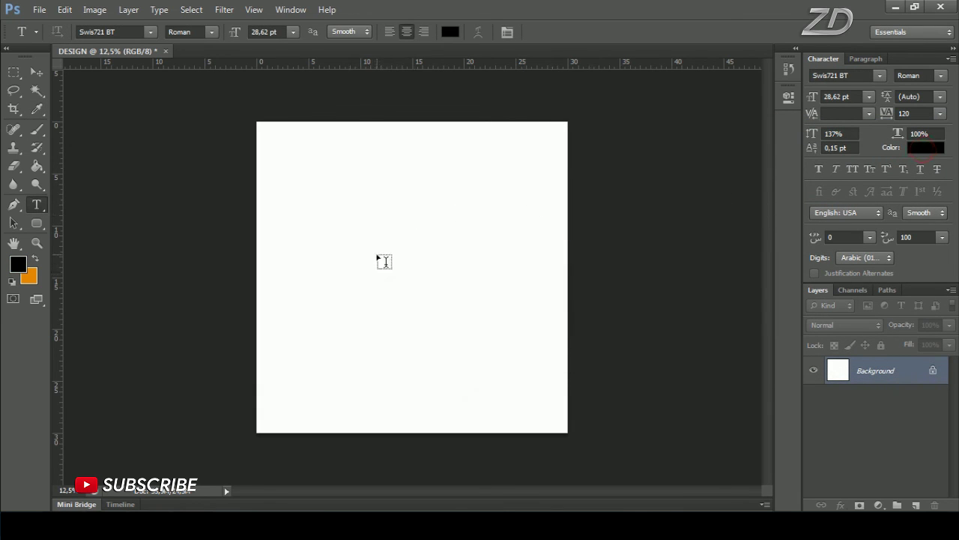
pyautogui.click(368, 258)
pyautogui.write('Sai')
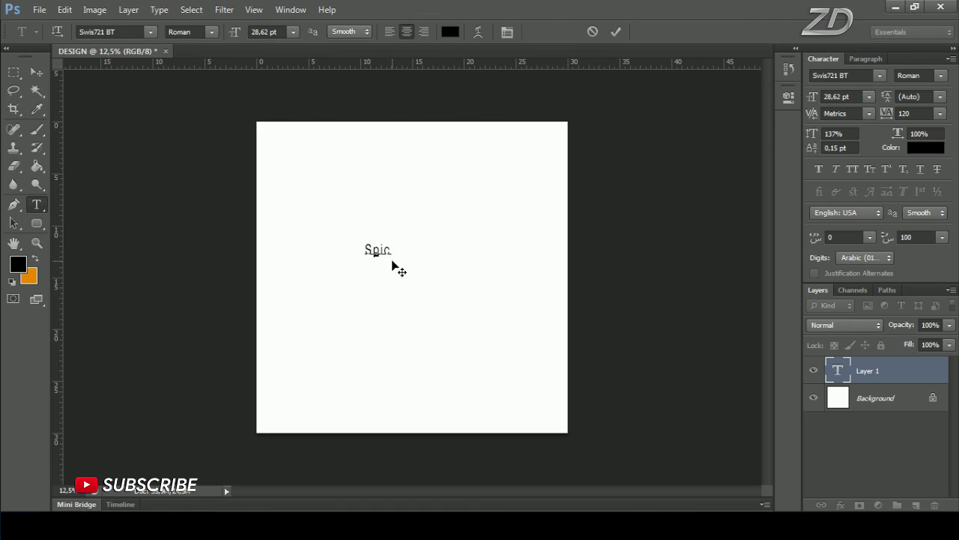
pyautogui.click(616, 31)
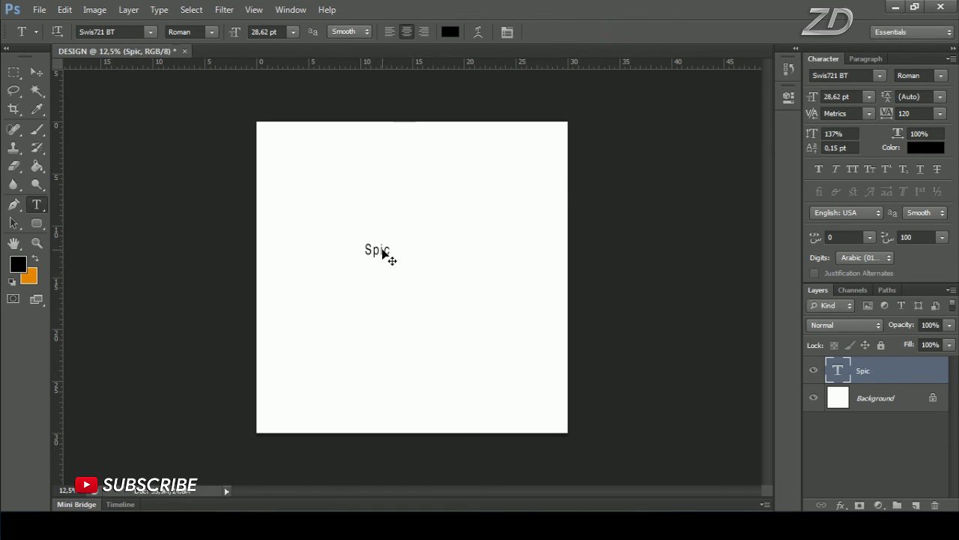
# Step: Scale the Spic text up about 614% around its centre
pyautogui.hotkey('ctrl', 't')
pyautogui.moveTo(396, 241); pyautogui.dragTo(494, 214)
pyautogui.click(706, 30)
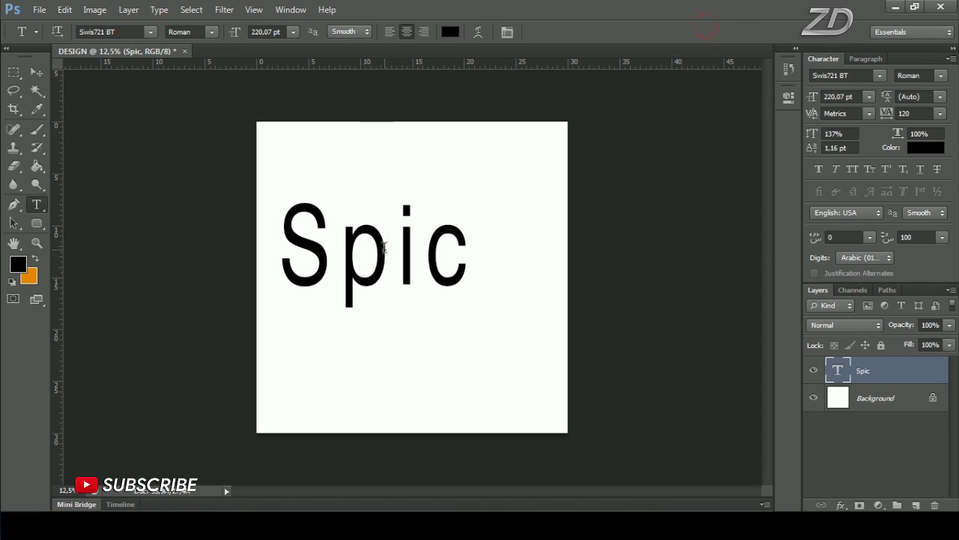
# Step: Set all the Spic letters in the Nickainley script font
pyautogui.click(385, 247)
pyautogui.hotkey('ctrl', 'a')
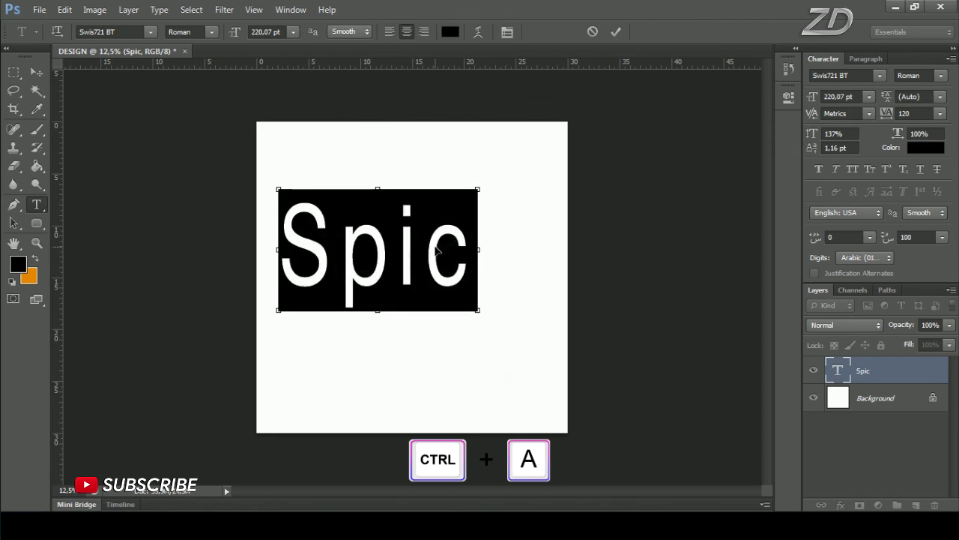
pyautogui.click(151, 33)
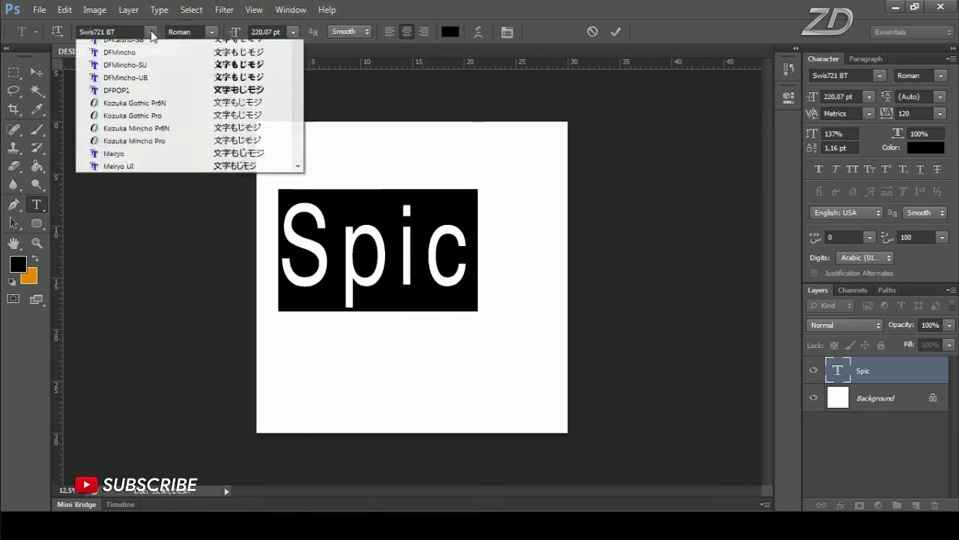
pyautogui.scroll(2, 215, 315)
pyautogui.scroll(10, 215, 310)
pyautogui.scroll(5, 215, 309)
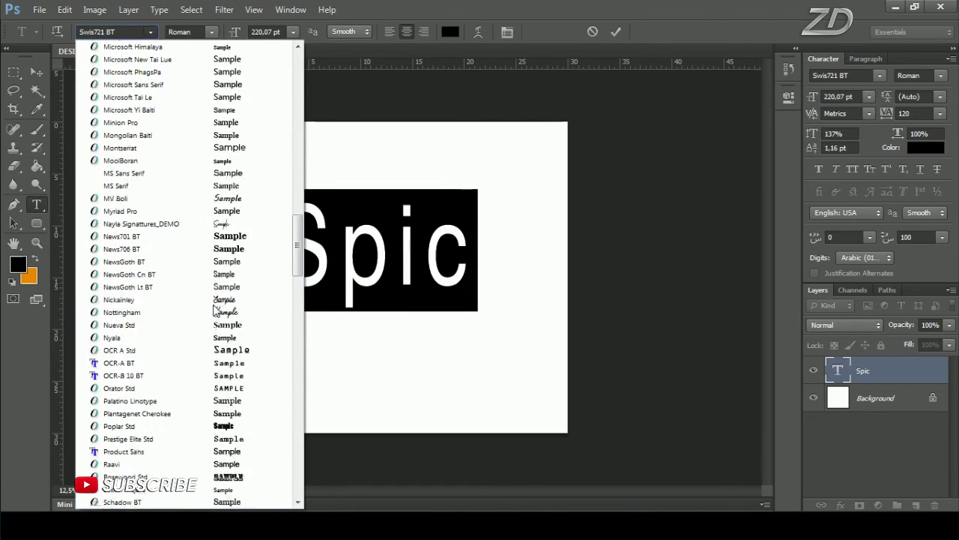
pyautogui.click(206, 299)
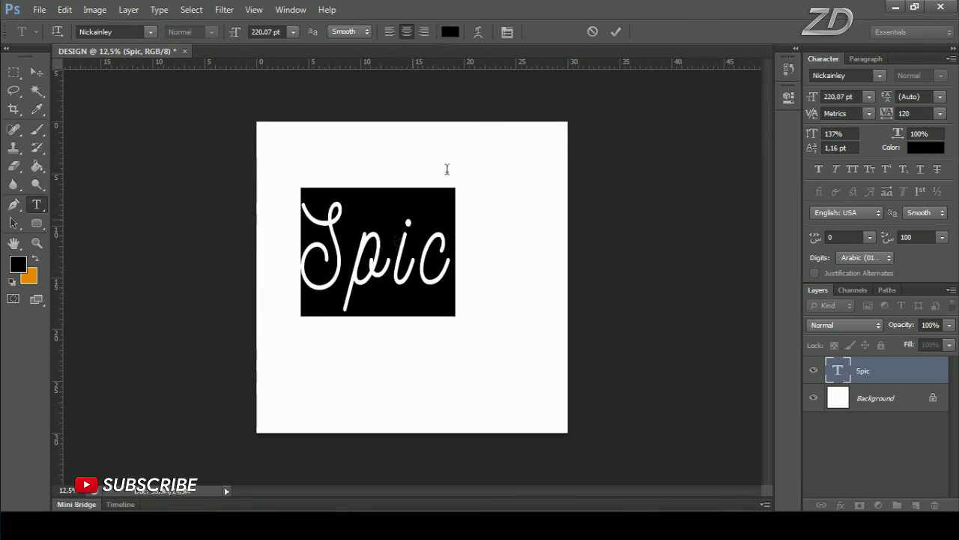
# Step: Set Spic's letter spacing to 0 and commit the text
pyautogui.click(296, 9)
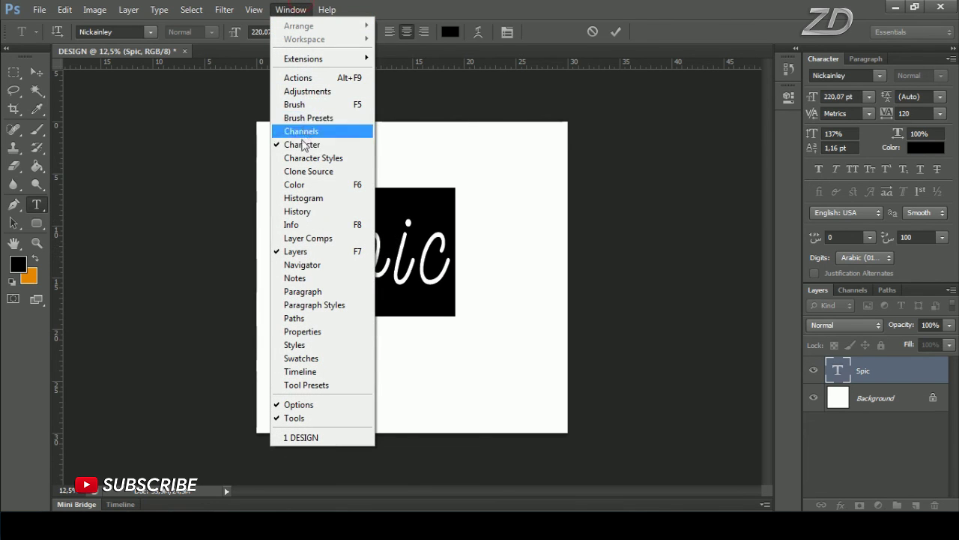
pyautogui.click(449, 165)
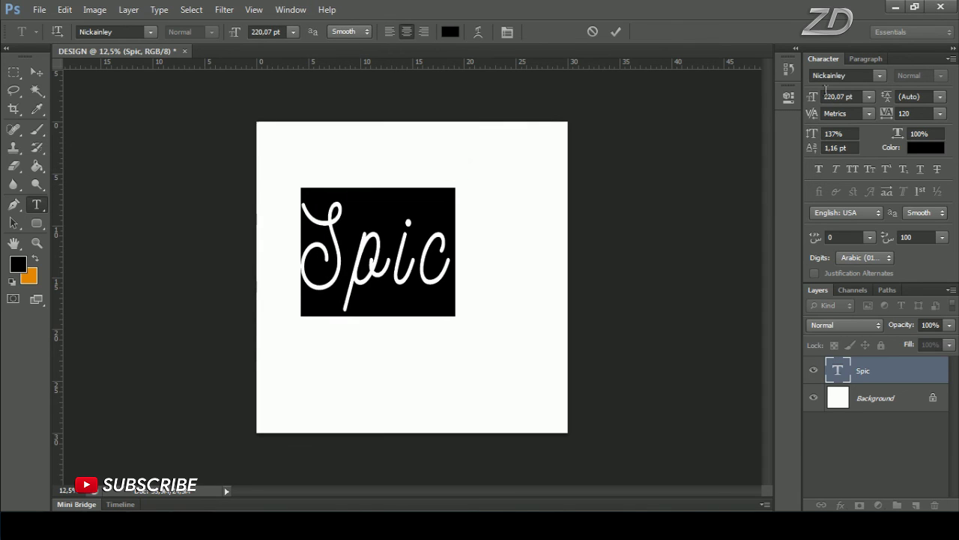
pyautogui.moveTo(887, 116); pyautogui.dragTo(885, 118)
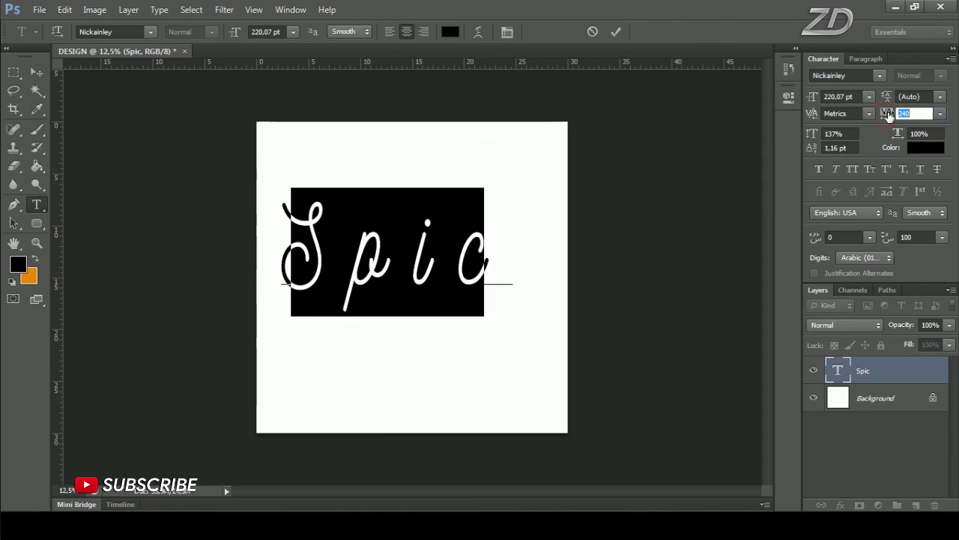
pyautogui.moveTo(885, 118); pyautogui.dragTo(862, 118)
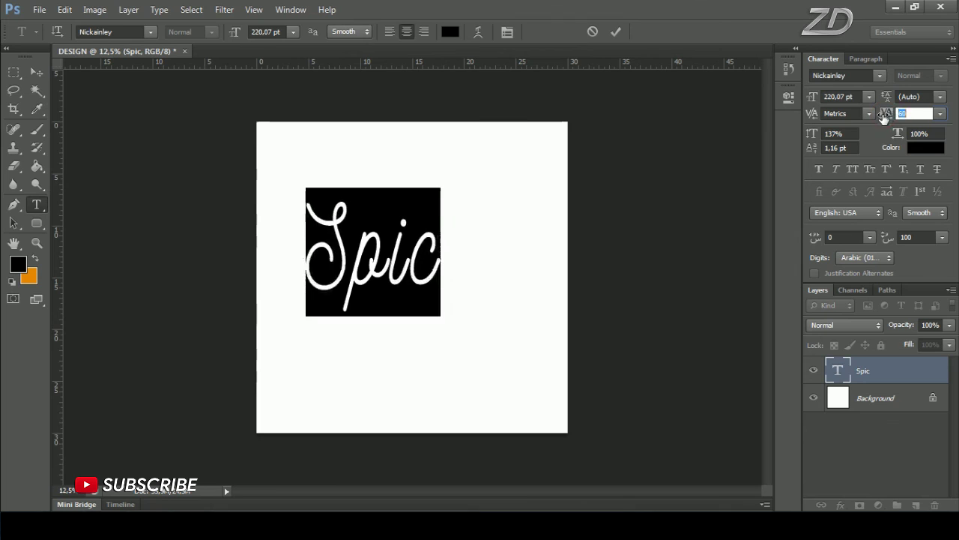
pyautogui.click(614, 31)
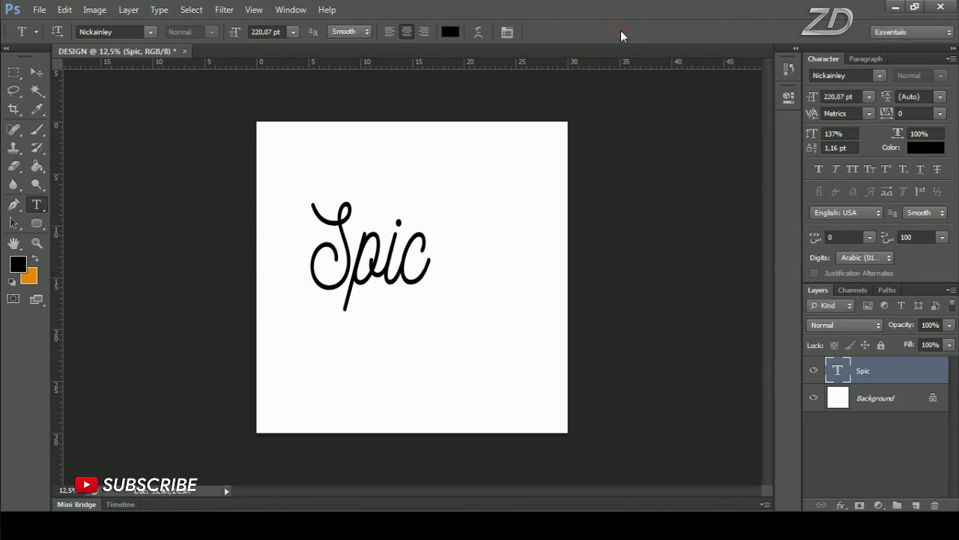
pyautogui.hotkey('ctrl', 'a')
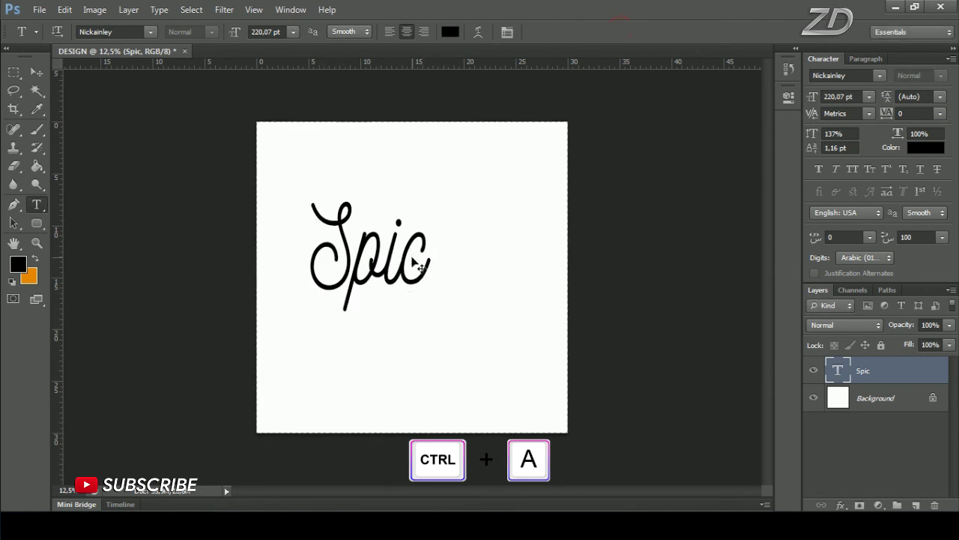
# Step: Align the Spic layer to the canvas's horizontal centre and drop the selection
pyautogui.click(43, 73)
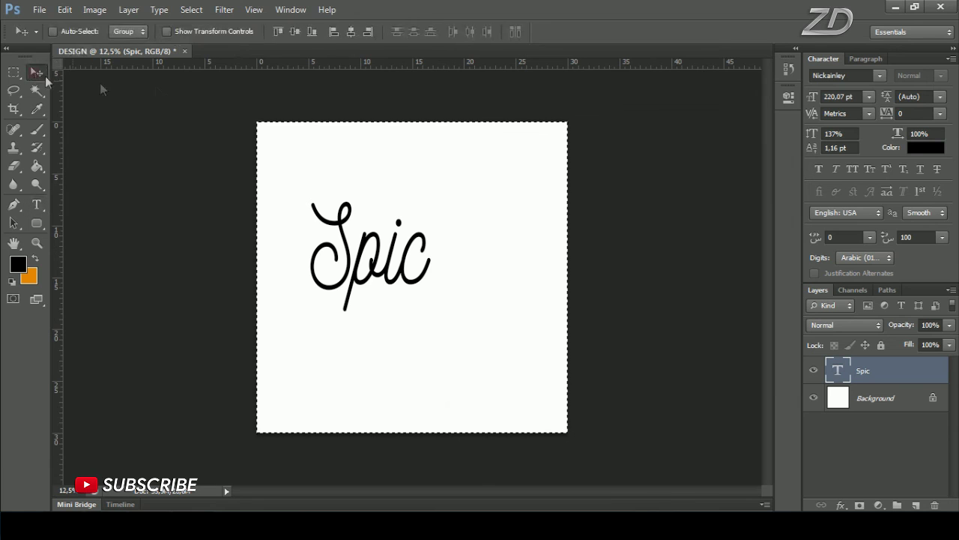
pyautogui.click(296, 31)
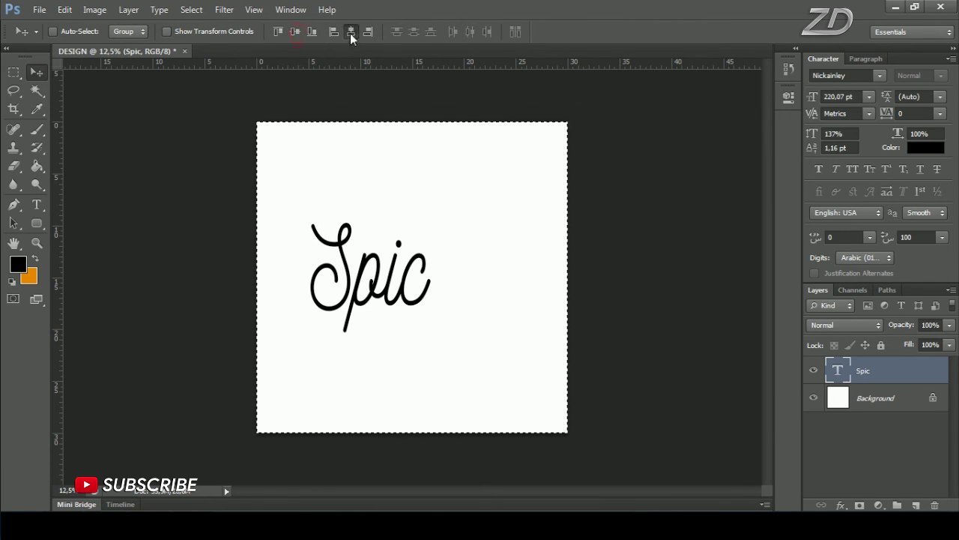
pyautogui.click(350, 33)
pyautogui.click(191, 9)
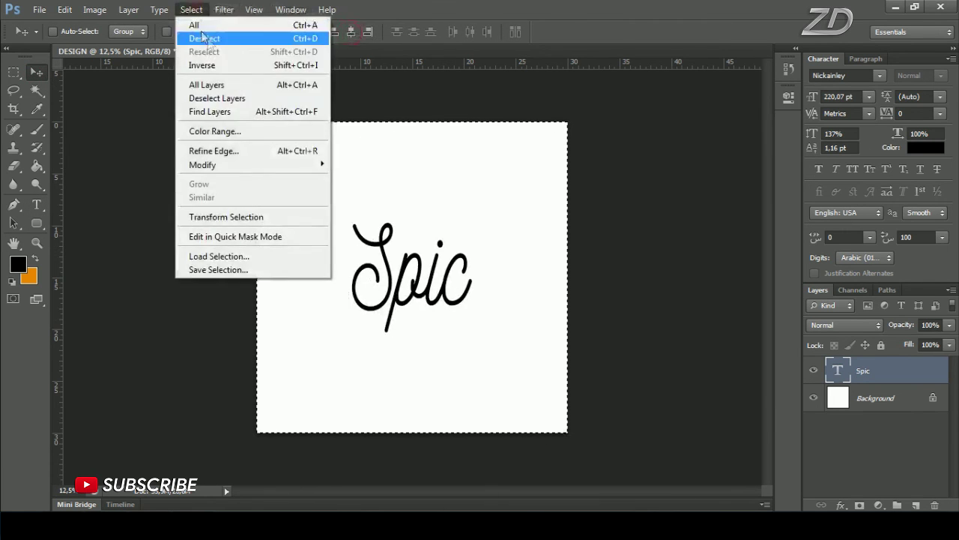
pyautogui.click(238, 40)
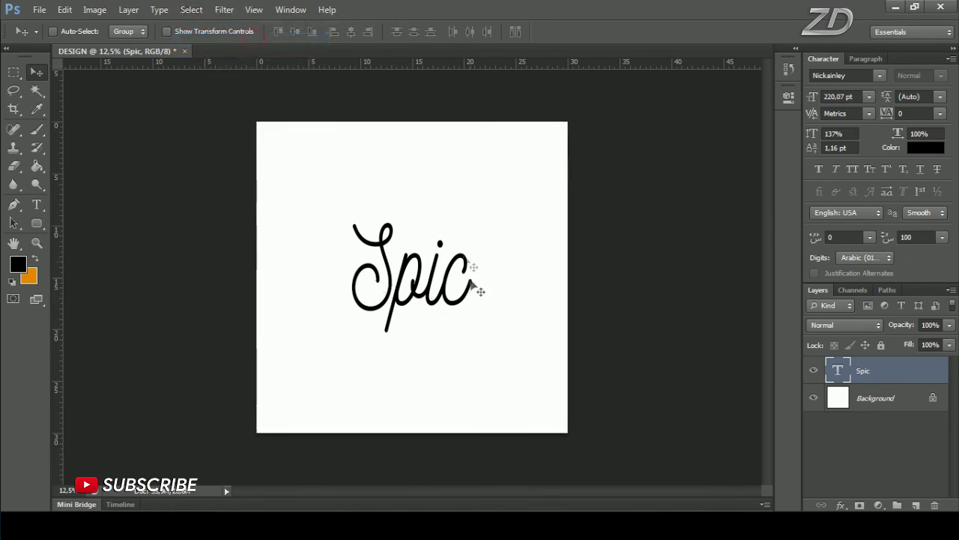
# Step: Enlarge Spic about 144% with Free Transform, then select all of its characters
pyautogui.hotkey('ctrl', 't')
pyautogui.moveTo(474, 209); pyautogui.dragTo(514, 196)
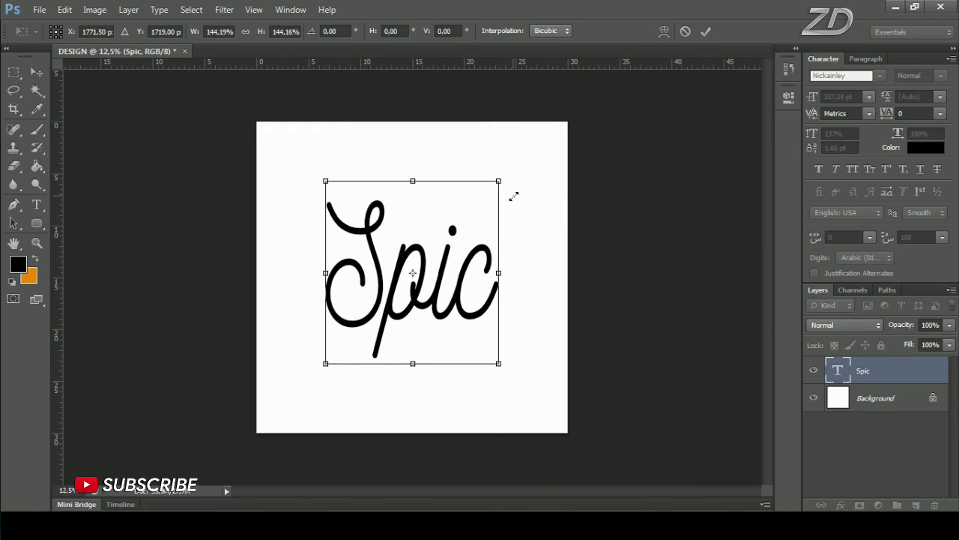
pyautogui.click(705, 31)
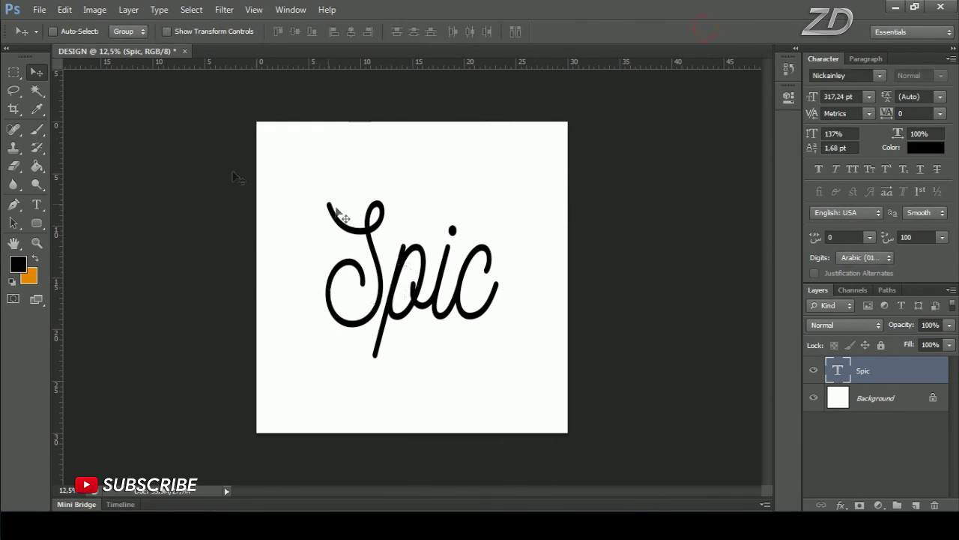
pyautogui.moveTo(39, 202); pyautogui.dragTo(83, 202)
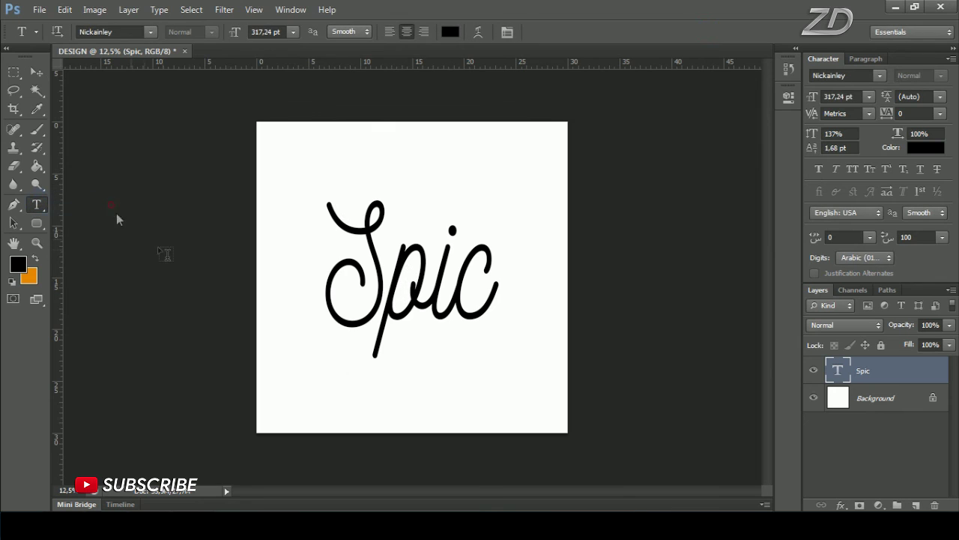
pyautogui.click(406, 281)
pyautogui.hotkey('ctrl', 'a')
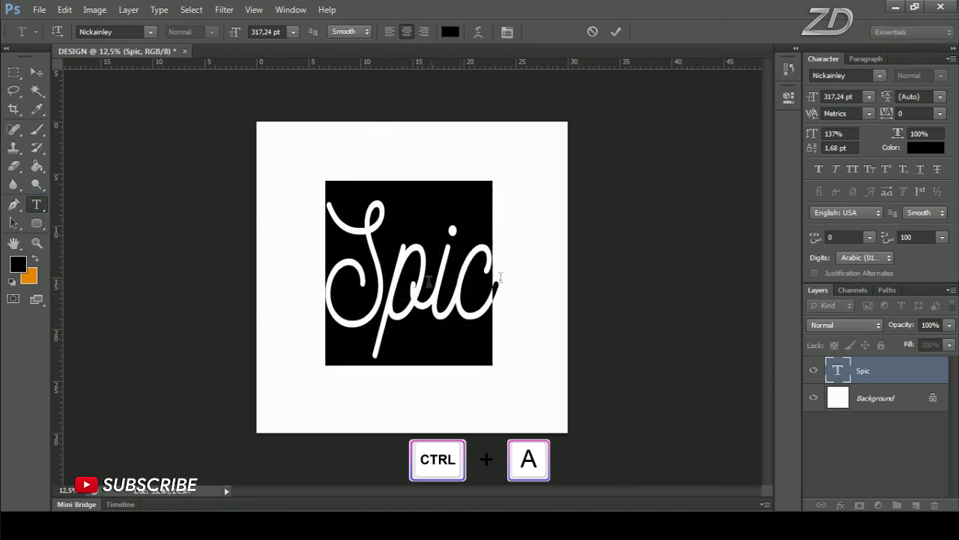
# Step: Set Spic to 410.24 pt with a 97% vertical scale and commit the edit
pyautogui.moveTo(812, 134); pyautogui.dragTo(787, 137)
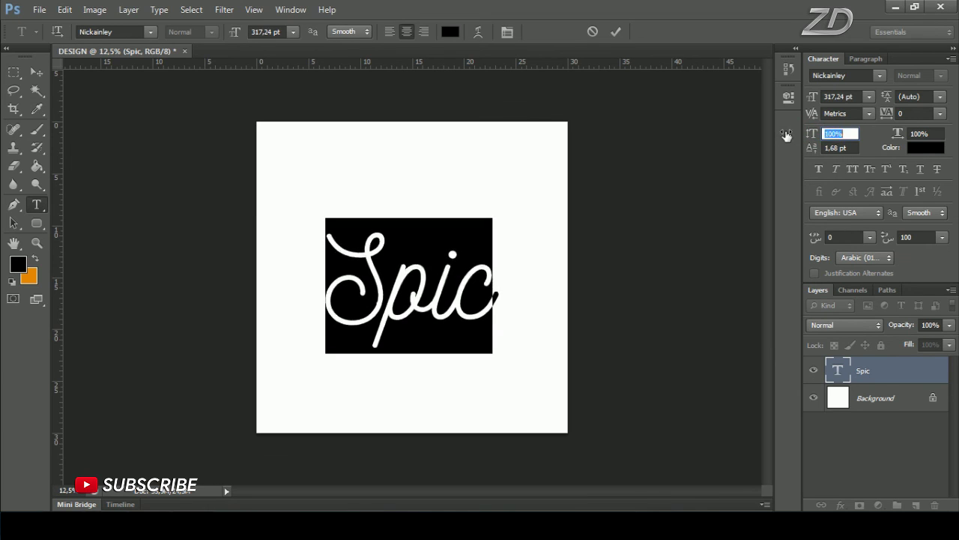
pyautogui.write('97')
pyautogui.moveTo(808, 96); pyautogui.dragTo(876, 101)
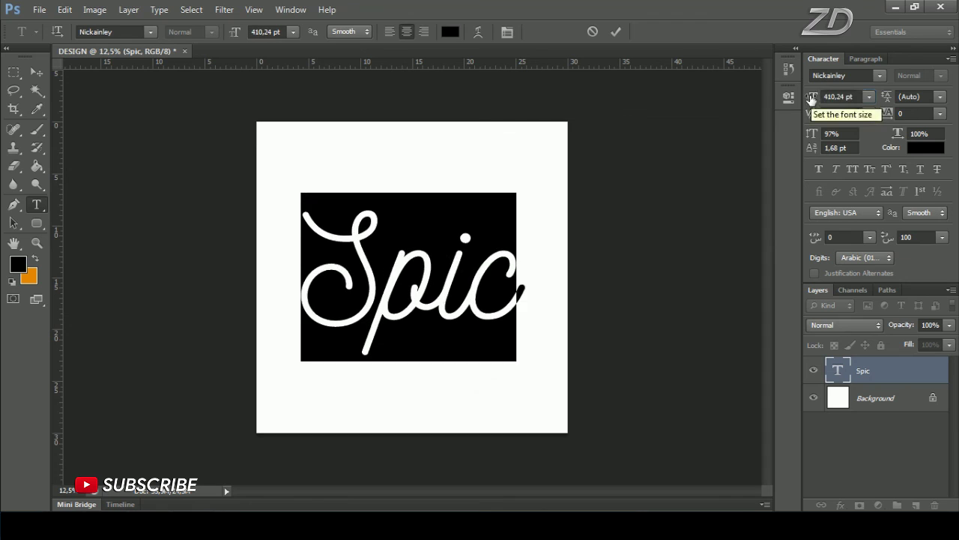
pyautogui.click(616, 31)
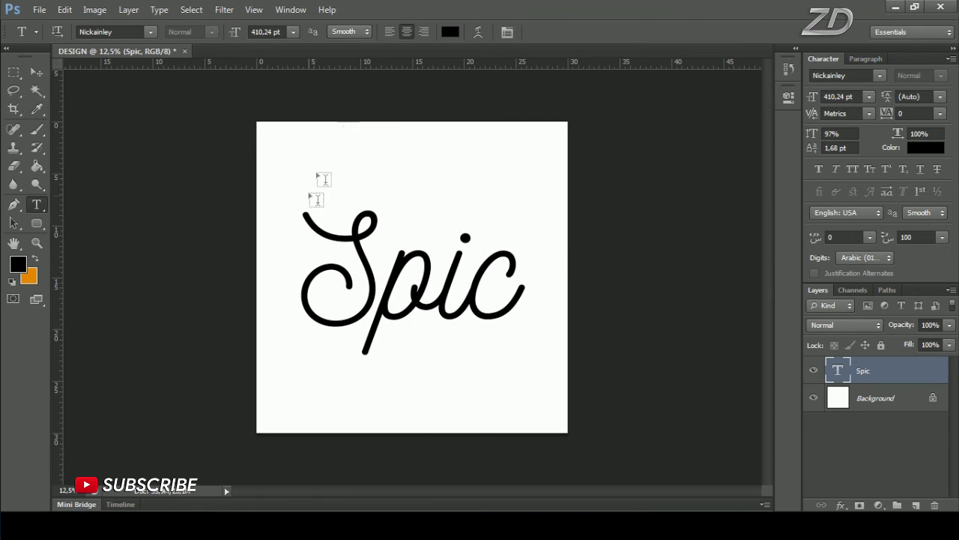
pyautogui.hotkey('ctrl', 'a')
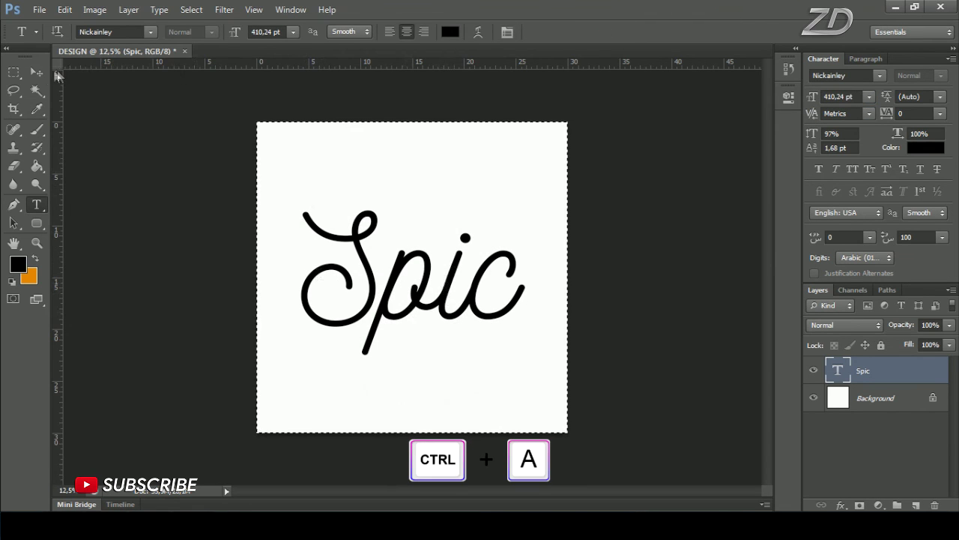
# Step: Align Spic to the canvas's vertical centre and drop the whole-canvas selection
pyautogui.click(37, 72)
pyautogui.click(293, 33)
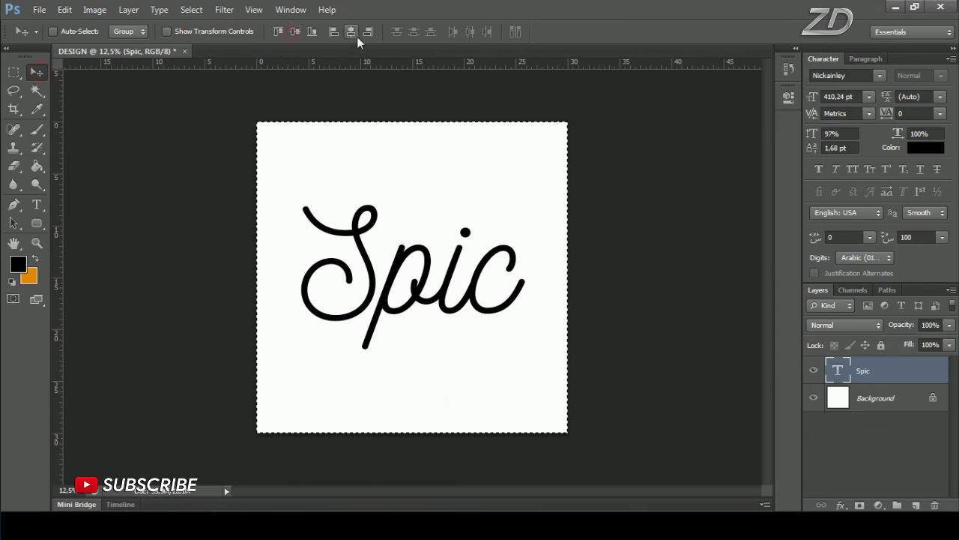
pyautogui.click(191, 9)
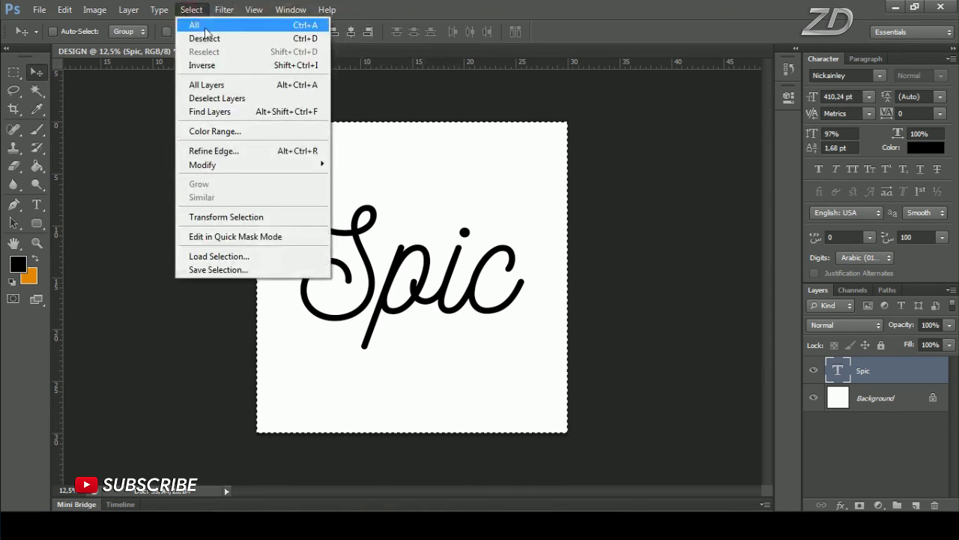
pyautogui.click(234, 43)
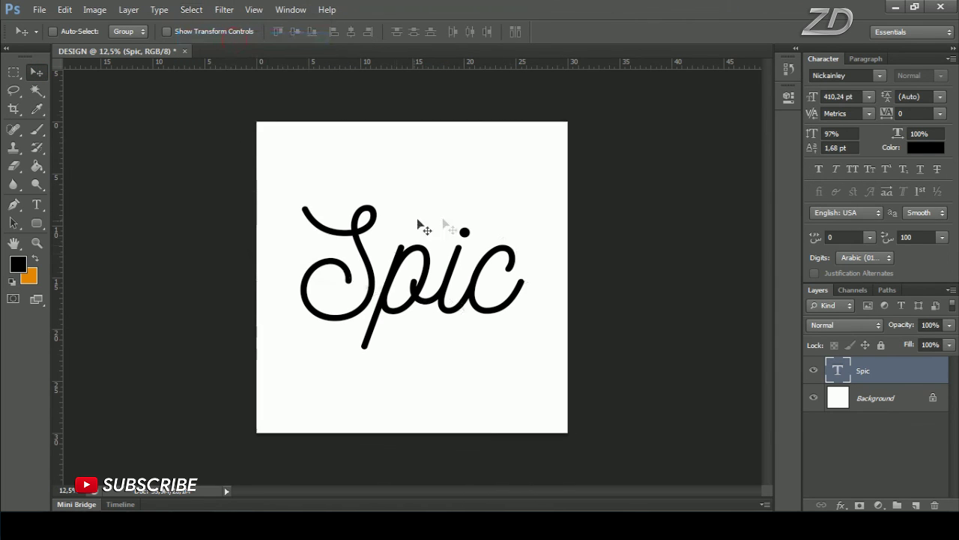
# Step: Duplicate the Spic layer as 'Spic copy' and rasterize the copy's type
pyautogui.rightClick(908, 377)
pyautogui.click(788, 103)
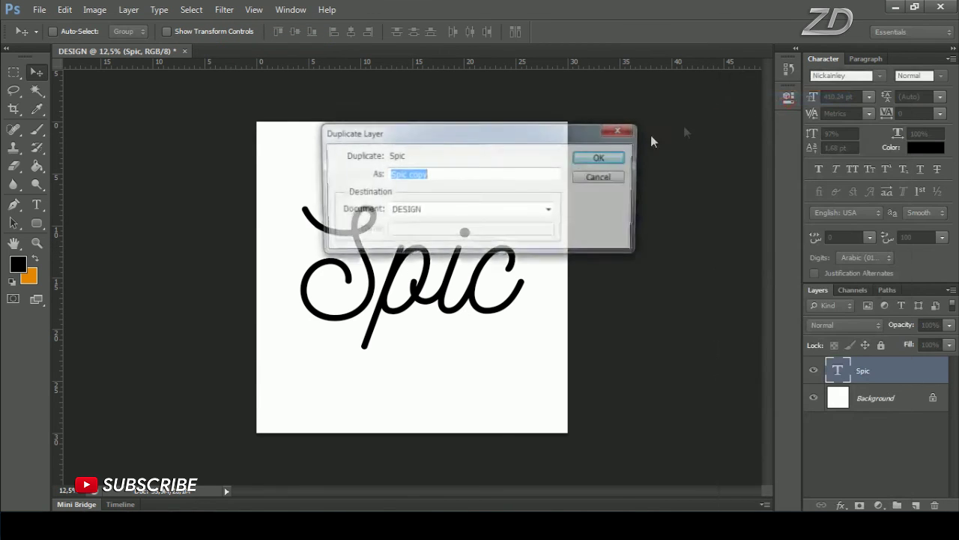
pyautogui.click(608, 157)
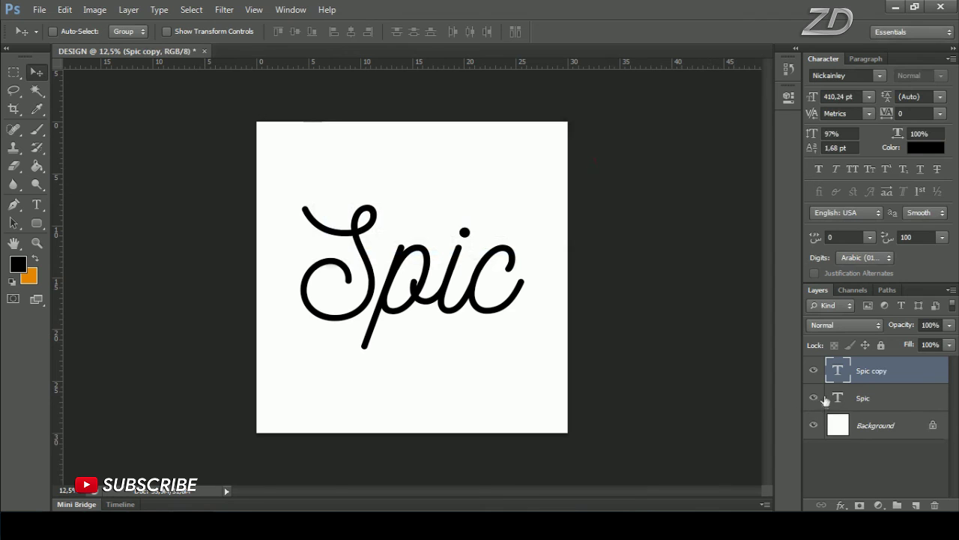
pyautogui.rightClick(901, 375)
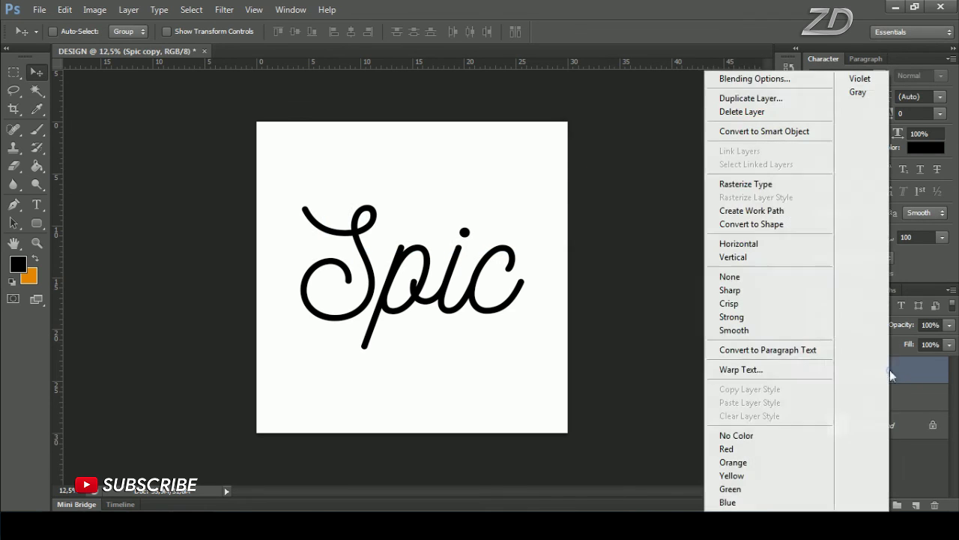
pyautogui.click(785, 187)
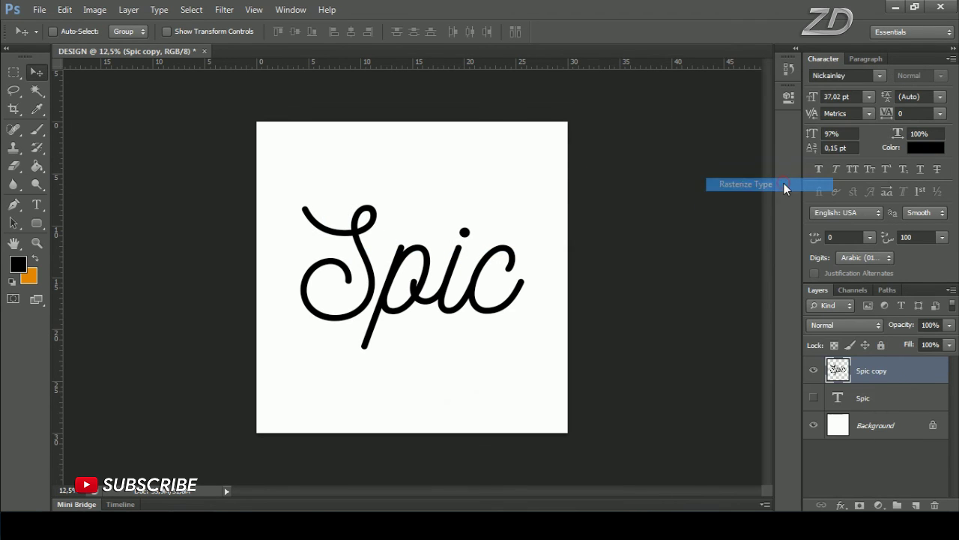
# Step: Erase the S's upper-left tail from Spic copy with a 370 px round eraser, adding empty Layer 1
pyautogui.click(15, 166)
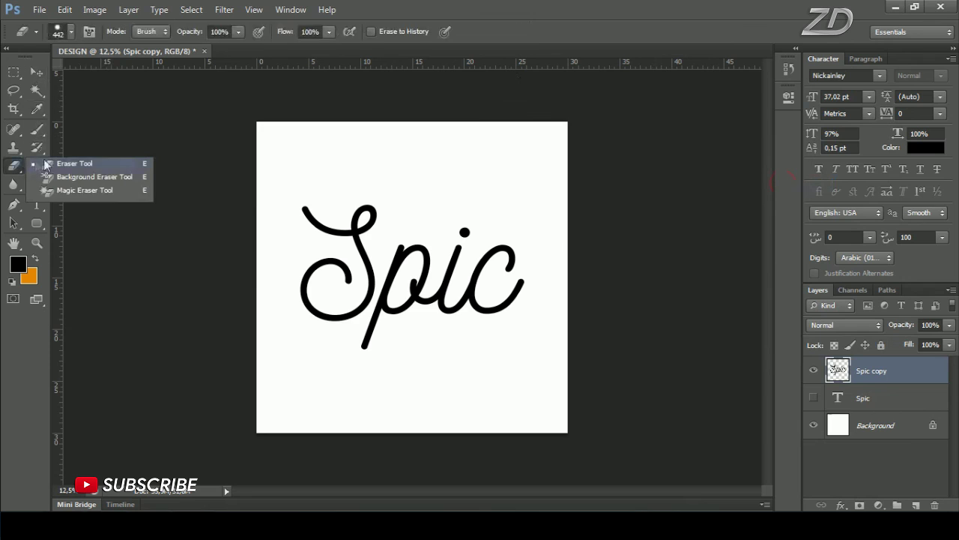
pyautogui.click(65, 164)
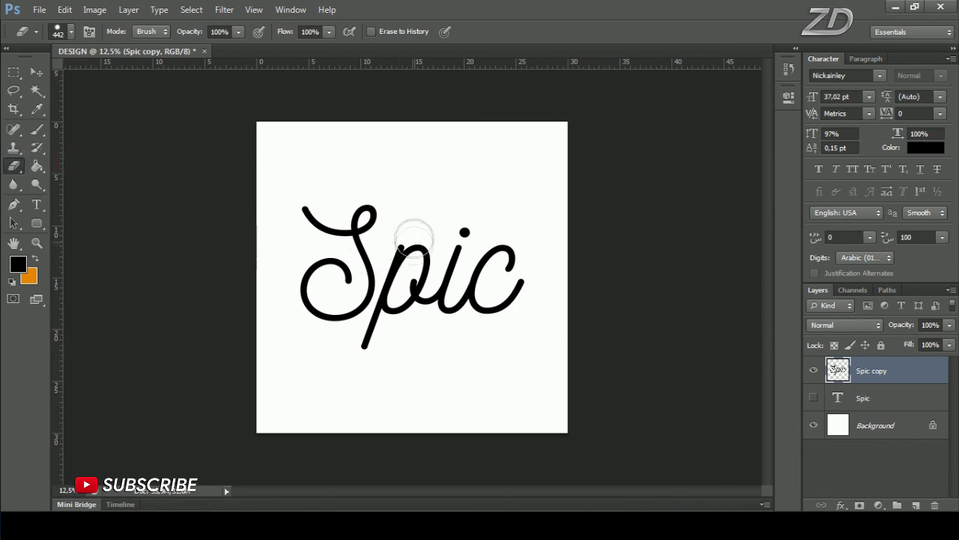
pyautogui.rightClick(414, 236)
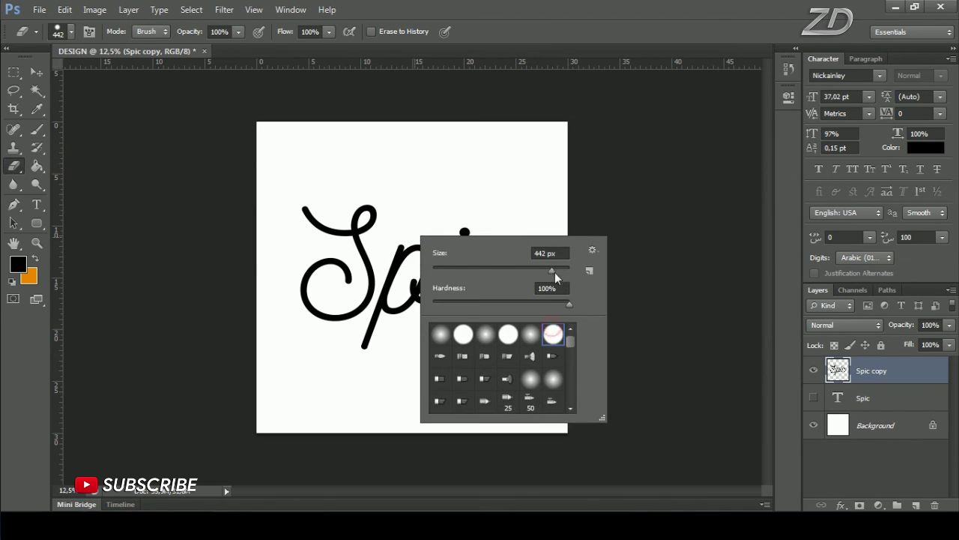
pyautogui.moveTo(549, 270); pyautogui.dragTo(546, 270)
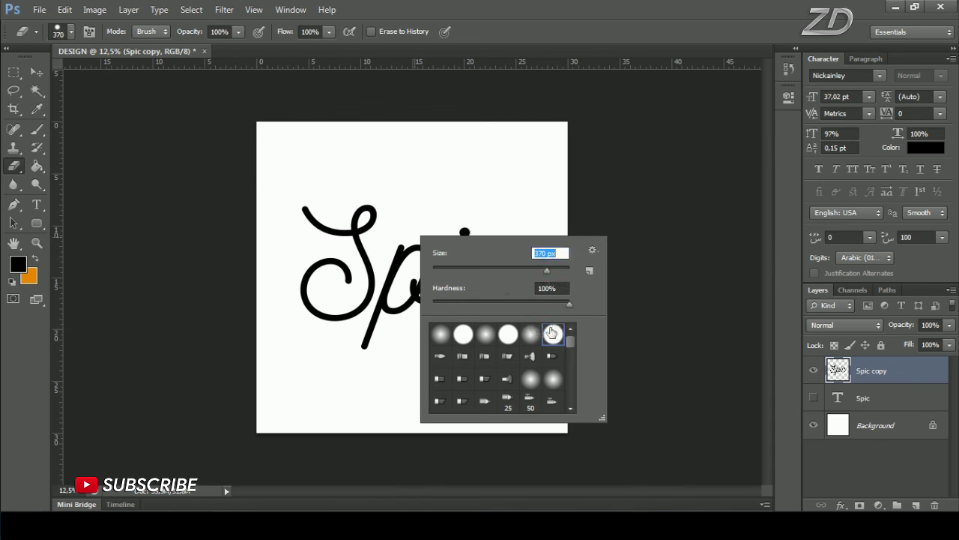
pyautogui.doubleClick(553, 331)
pyautogui.hotkey('ctrl', '+')
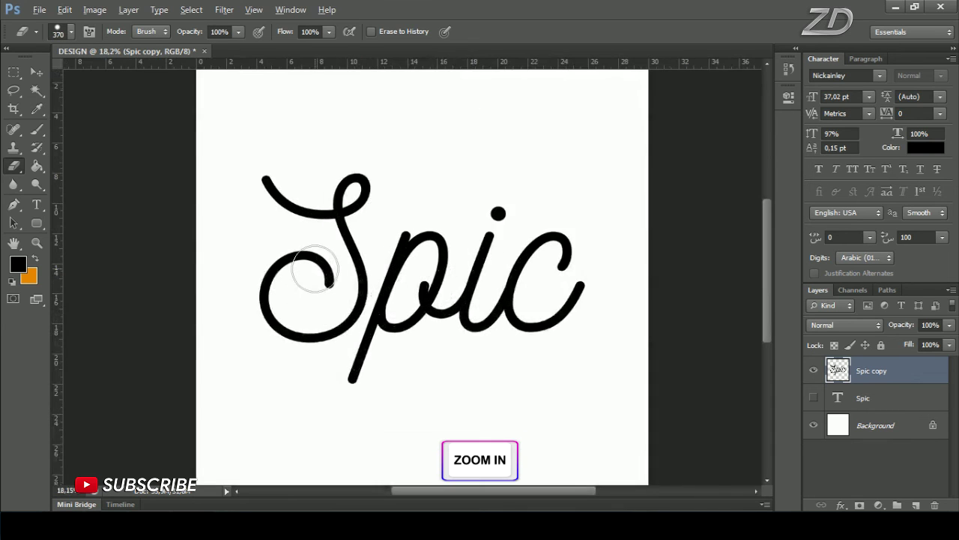
pyautogui.moveTo(278, 167)
pyautogui.mouseDown()
pyautogui.moveTo(308, 199)
pyautogui.moveTo(362, 167)
pyautogui.mouseUp()
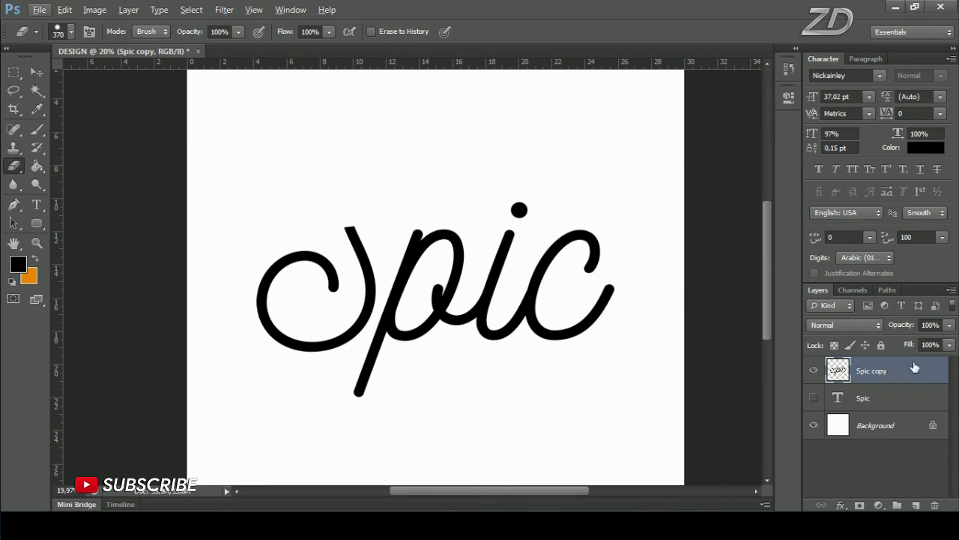
pyautogui.click(917, 505)
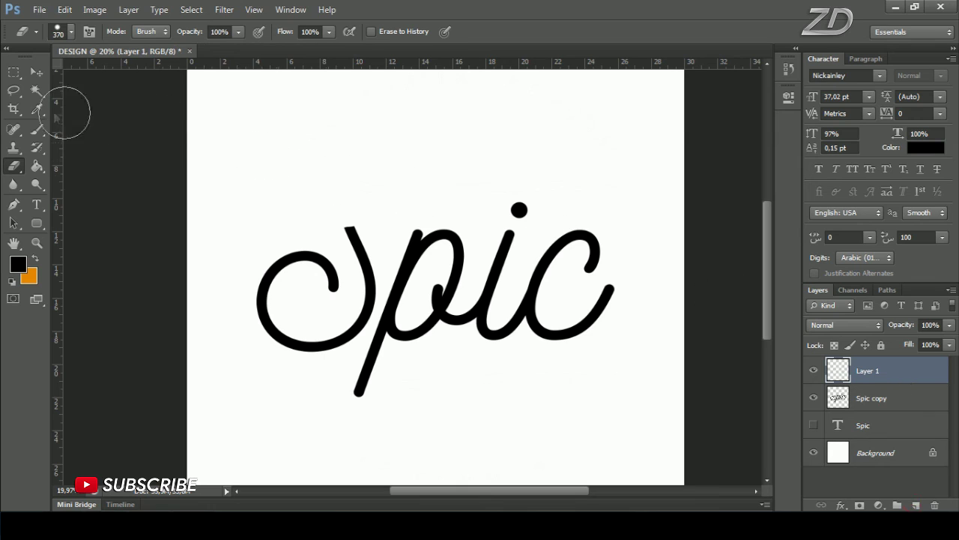
# Step: Set up a smaller round brush for sketching
pyautogui.click(37, 129)
pyautogui.click(90, 130)
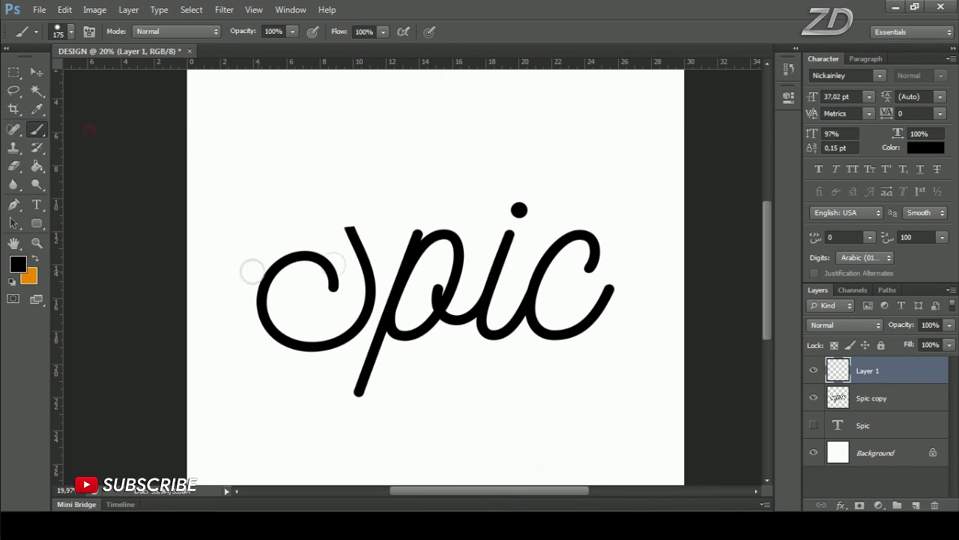
pyautogui.rightClick(409, 210)
pyautogui.moveTo(498, 238)
pyautogui.mouseDown()
pyautogui.moveTo(465, 241)
pyautogui.moveTo(475, 244)
pyautogui.mouseUp()
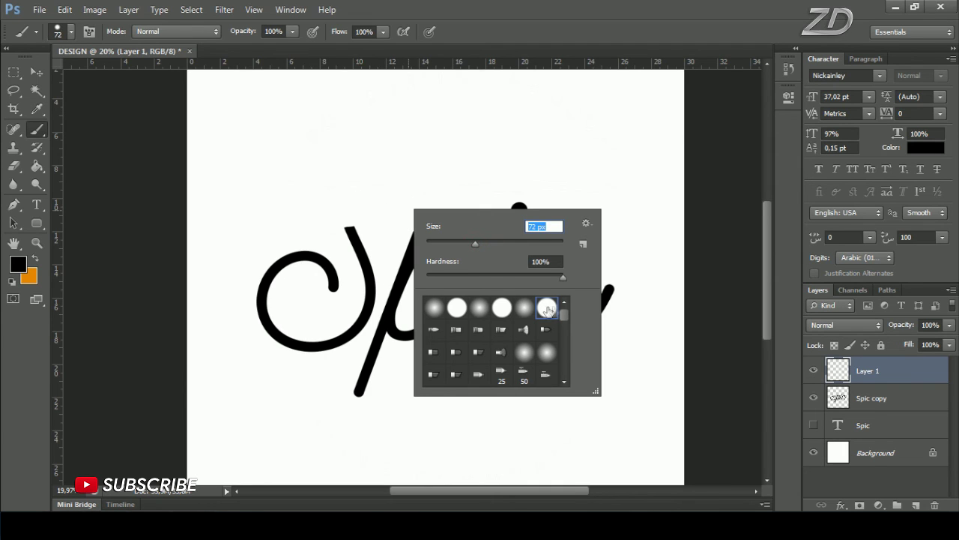
pyautogui.doubleClick(548, 310)
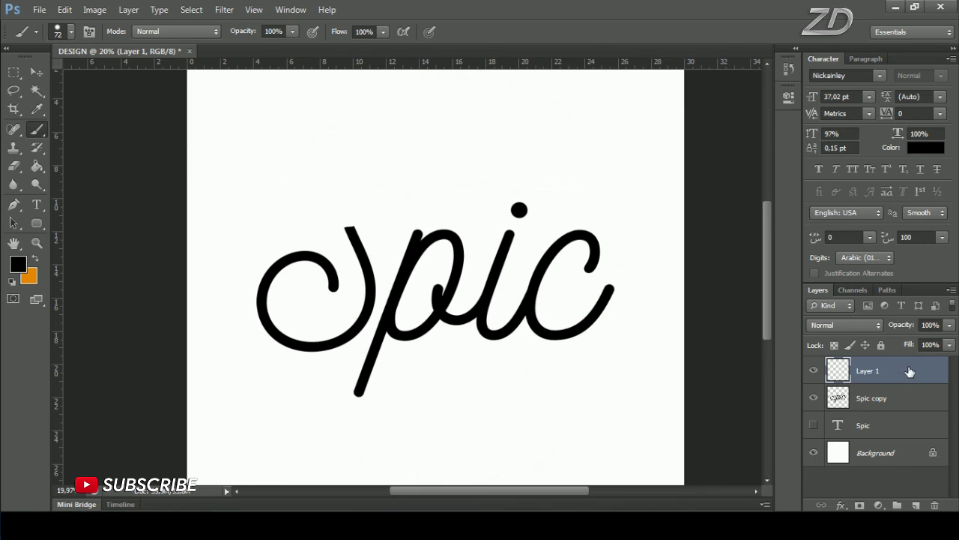
# Step: Sketch rough strokes framing Spic: top bar, right-end curve, top-left swooshes and a lower line
pyautogui.moveTo(448, 294); pyautogui.dragTo(443, 279)
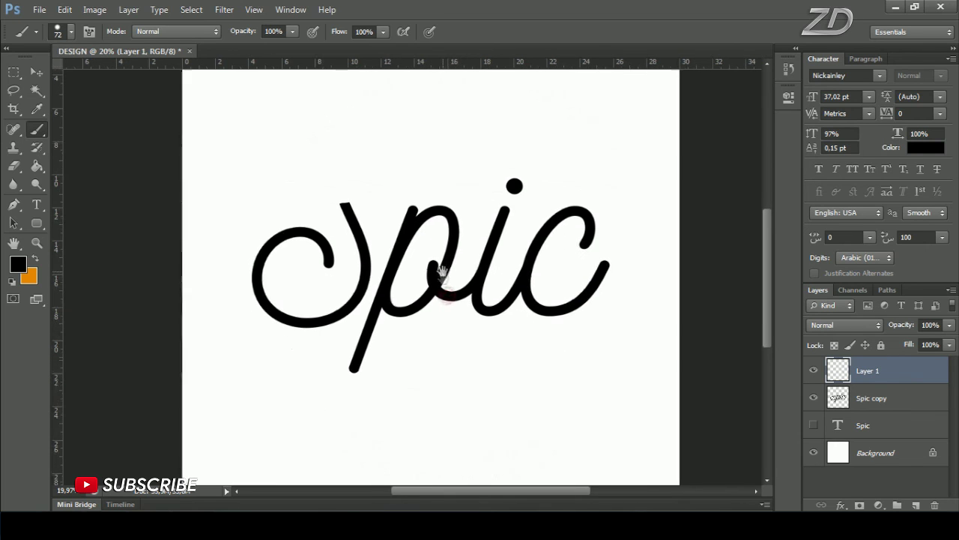
pyautogui.moveTo(442, 174)
pyautogui.mouseDown()
pyautogui.moveTo(597, 173)
pyautogui.moveTo(632, 183)
pyautogui.moveTo(627, 240)
pyautogui.mouseUp()
pyautogui.hotkey('ctrl', 'z')
pyautogui.hotkey('ctrl', 'z')
pyautogui.hotkey('ctrl', 'z')
pyautogui.moveTo(596, 166)
pyautogui.mouseDown()
pyautogui.moveTo(631, 189)
pyautogui.moveTo(605, 273)
pyautogui.mouseUp()
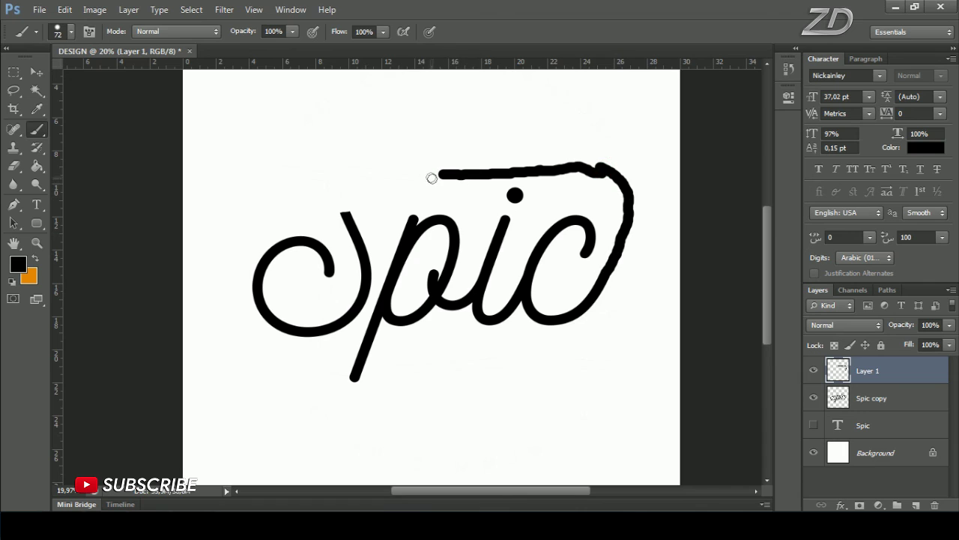
pyautogui.moveTo(402, 175); pyautogui.dragTo(343, 173)
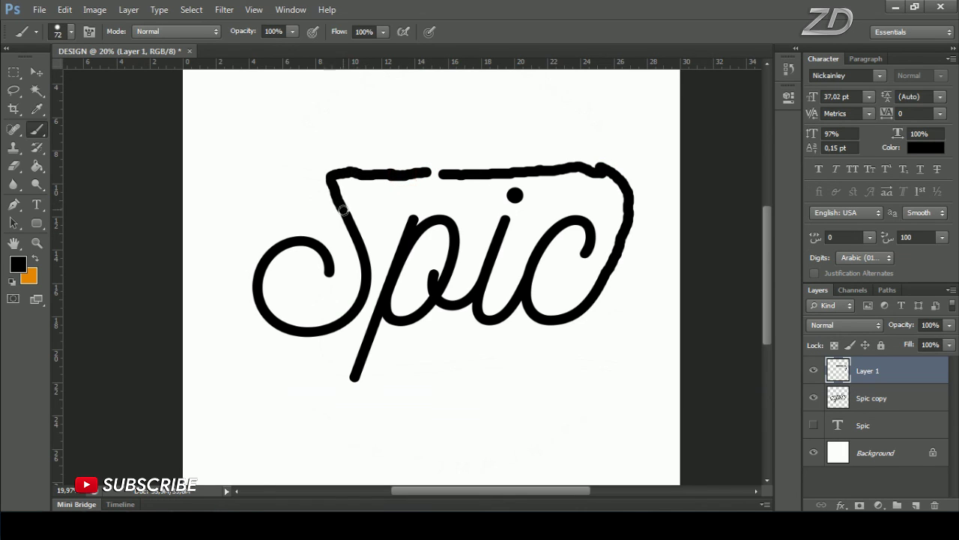
pyautogui.moveTo(299, 174); pyautogui.dragTo(310, 177)
pyautogui.moveTo(289, 186)
pyautogui.mouseDown()
pyautogui.moveTo(320, 196)
pyautogui.moveTo(327, 214)
pyautogui.mouseUp()
pyautogui.moveTo(294, 168); pyautogui.dragTo(315, 179)
pyautogui.moveTo(331, 268)
pyautogui.mouseDown()
pyautogui.moveTo(310, 357)
pyautogui.moveTo(379, 372)
pyautogui.moveTo(577, 360)
pyautogui.moveTo(631, 369)
pyautogui.mouseUp()
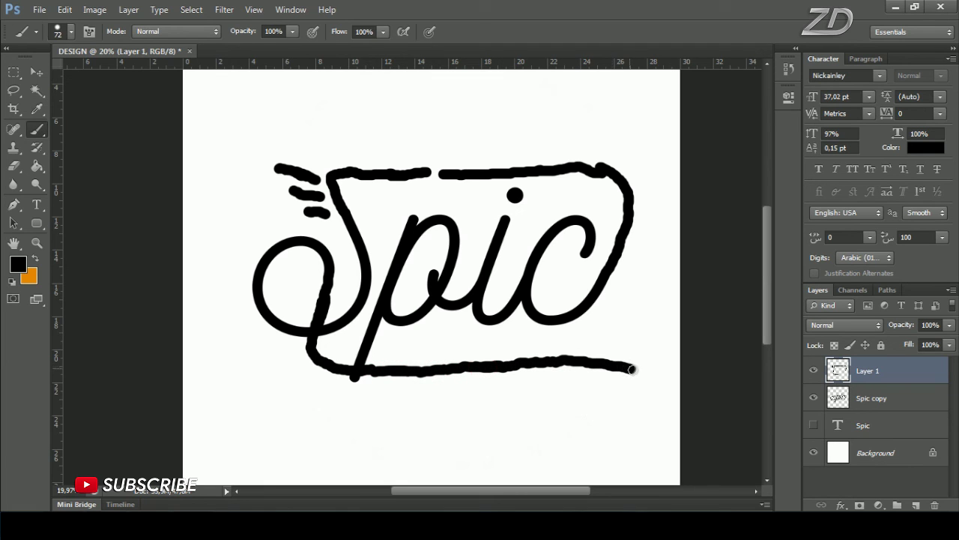
# Step: Fade Layer 1's sketch to 20% opacity and add an empty Layer 2
pyautogui.scroll(-3, 569, 361)
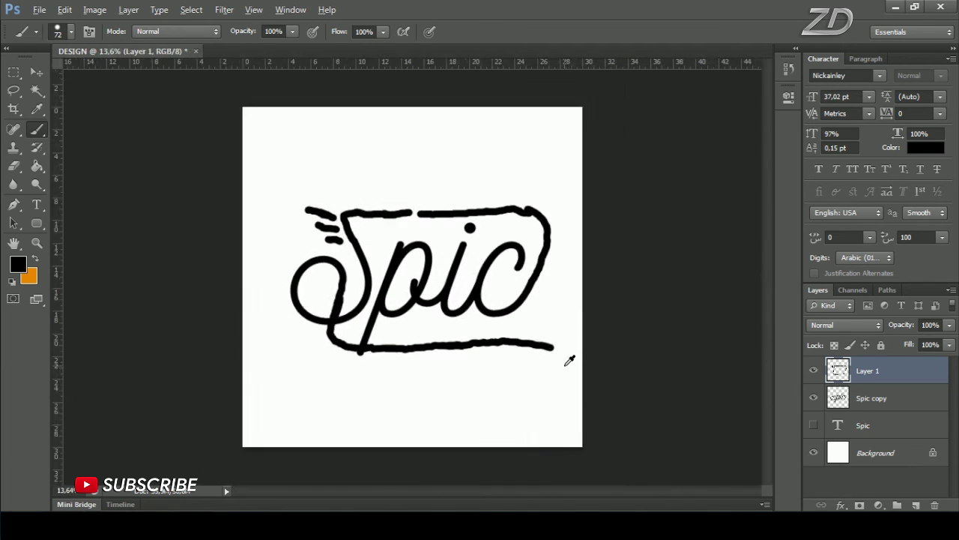
pyautogui.press('alt')
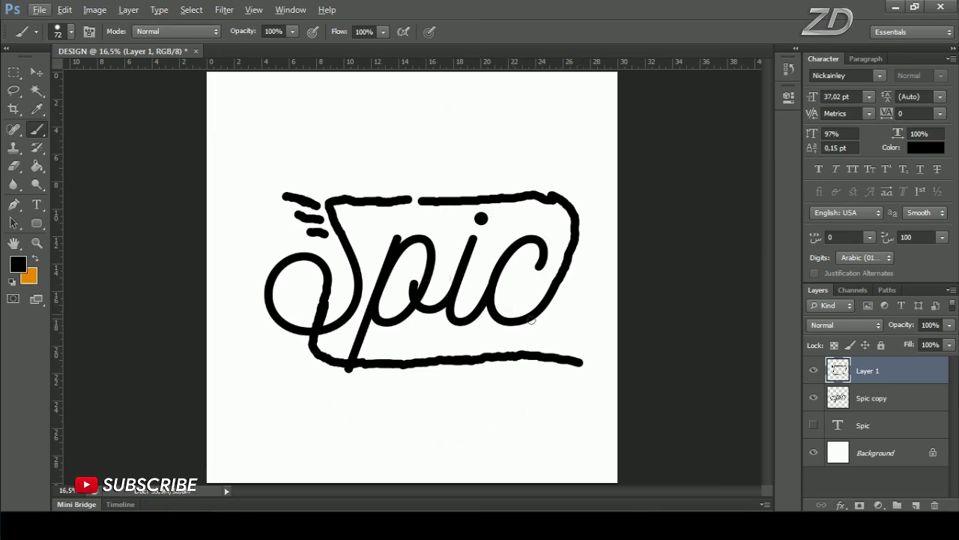
pyautogui.click(950, 325)
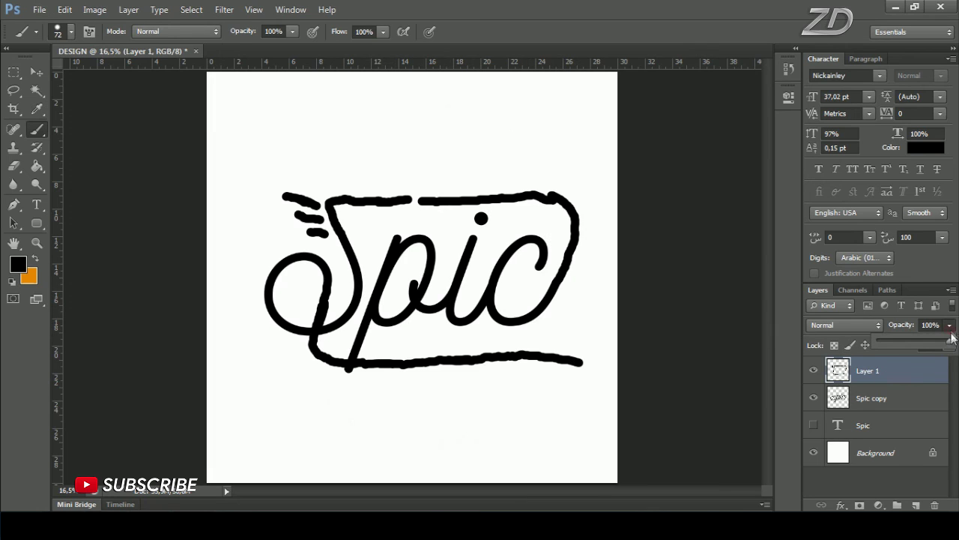
pyautogui.moveTo(915, 340); pyautogui.dragTo(894, 342)
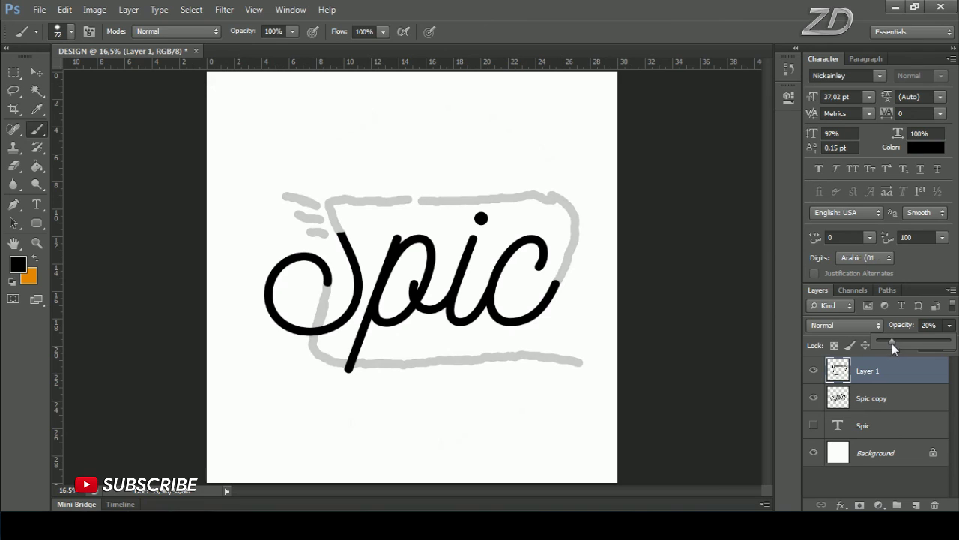
pyautogui.click(930, 325)
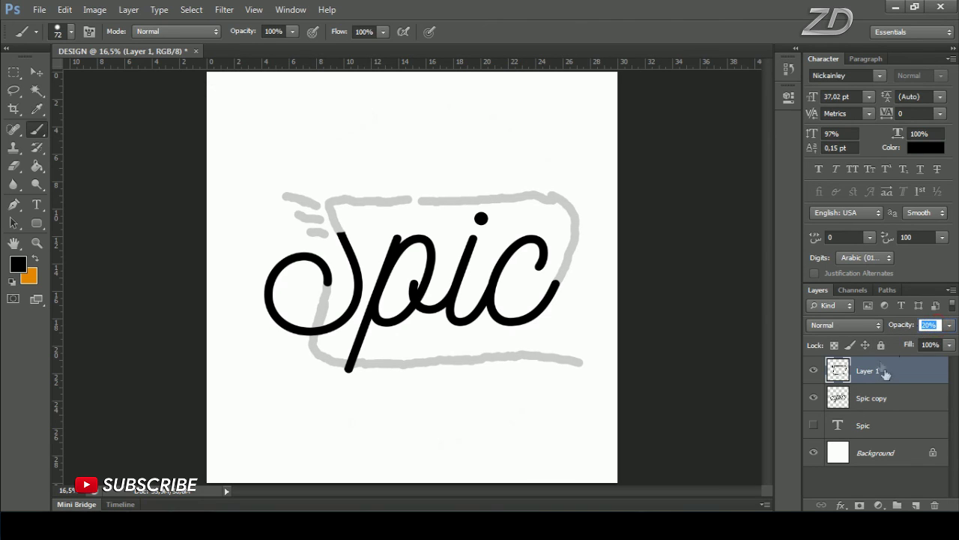
pyautogui.click(918, 506)
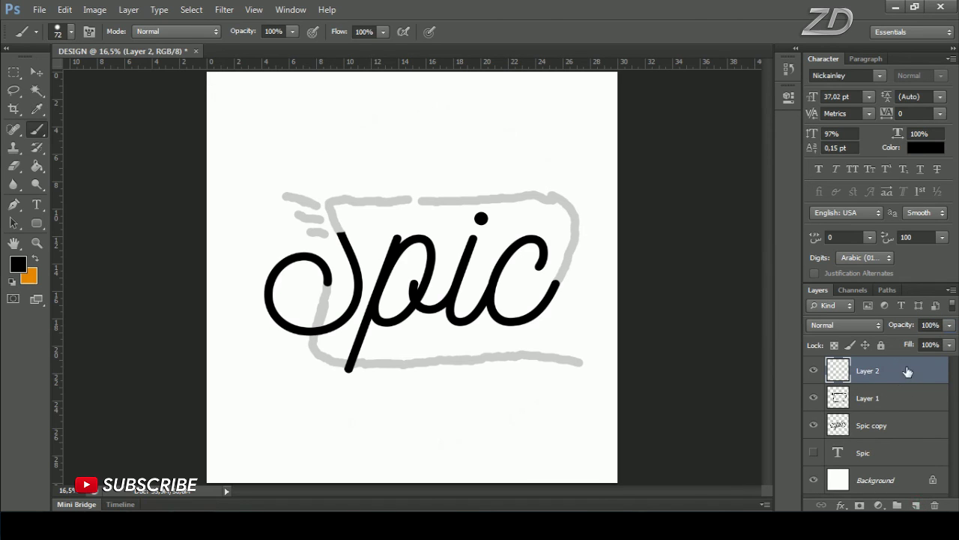
# Step: Draw a Pen path along the sketch's top edge and down around the top-right corner
pyautogui.click(14, 204)
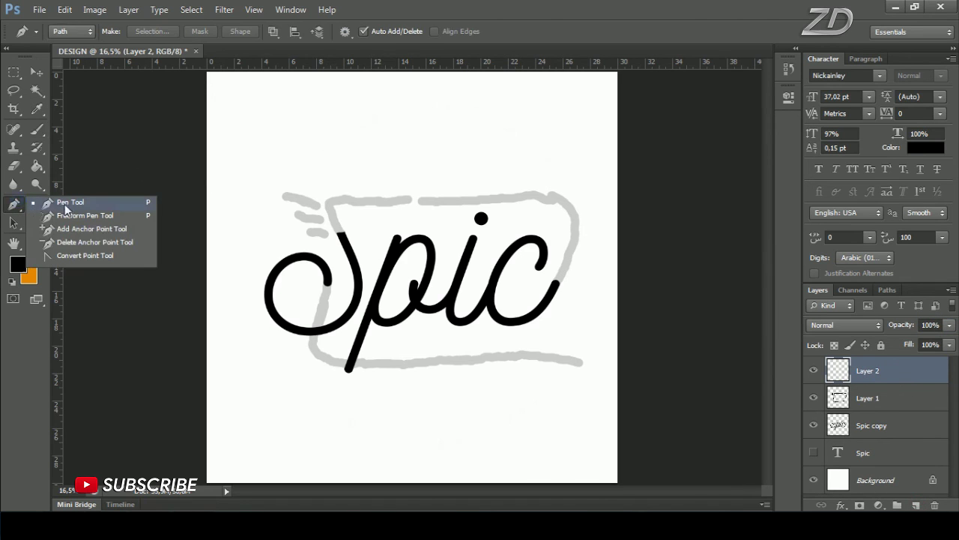
pyautogui.click(88, 203)
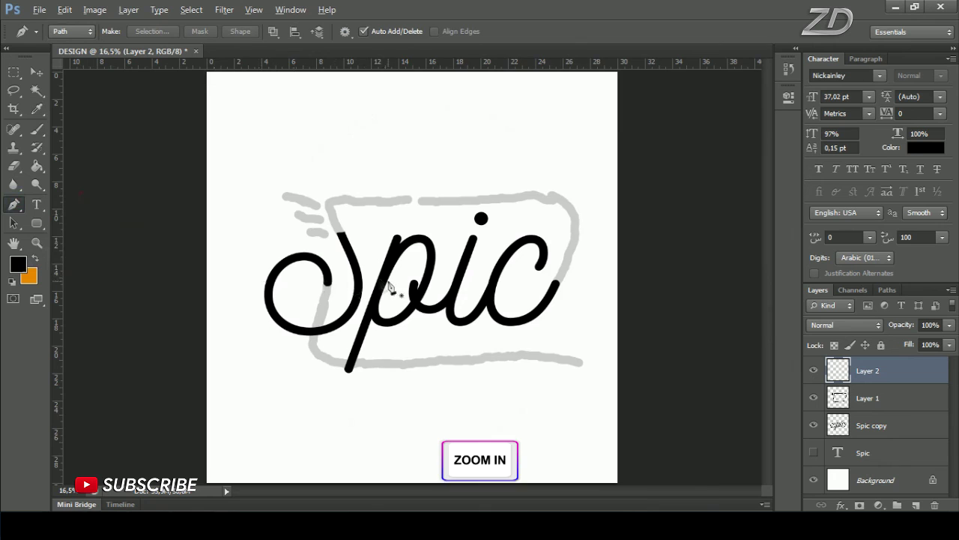
pyautogui.scroll(2, 386, 285)
pyautogui.scroll(1, 368, 273)
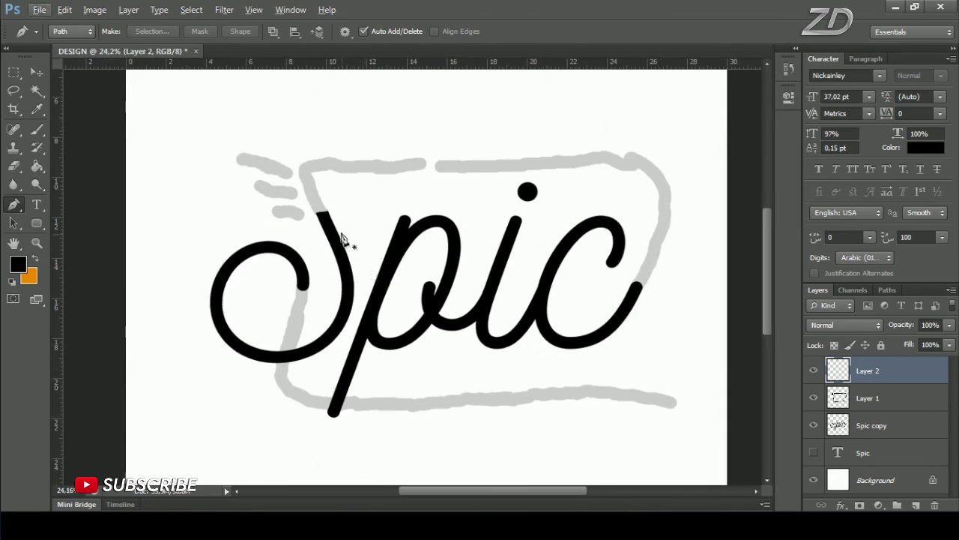
pyautogui.scroll(1, 334, 240)
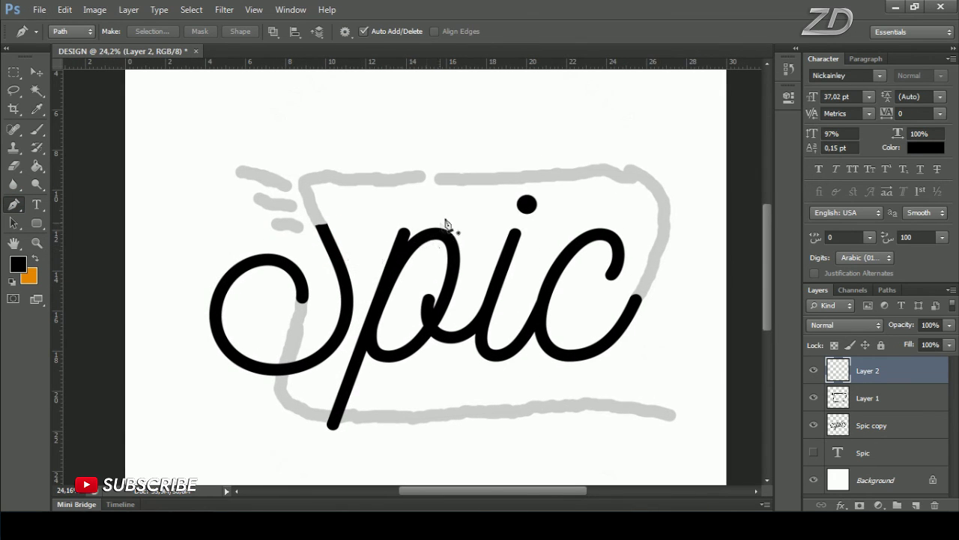
pyautogui.click(436, 178)
pyautogui.moveTo(554, 174); pyautogui.dragTo(601, 173)
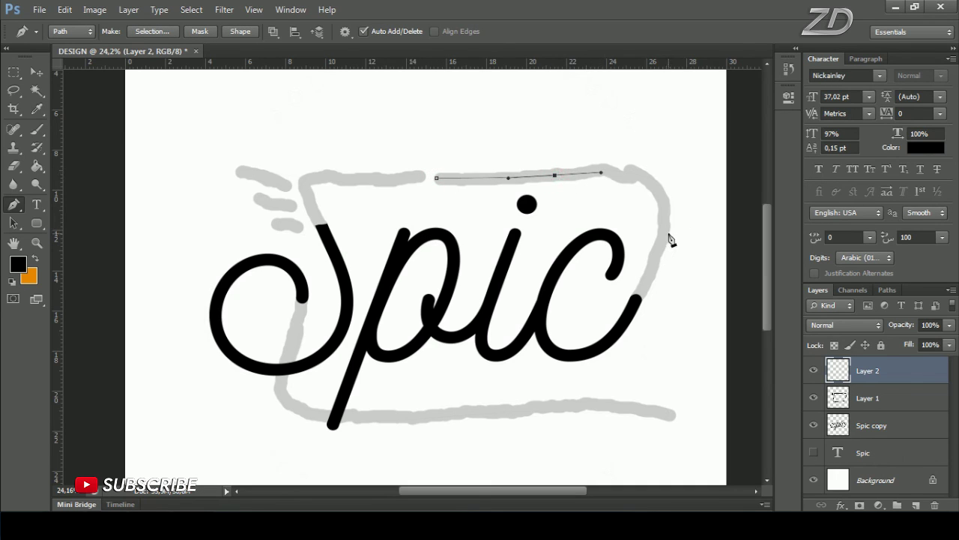
pyautogui.moveTo(666, 234)
pyautogui.mouseDown()
pyautogui.moveTo(642, 305)
pyautogui.moveTo(635, 301)
pyautogui.mouseUp()
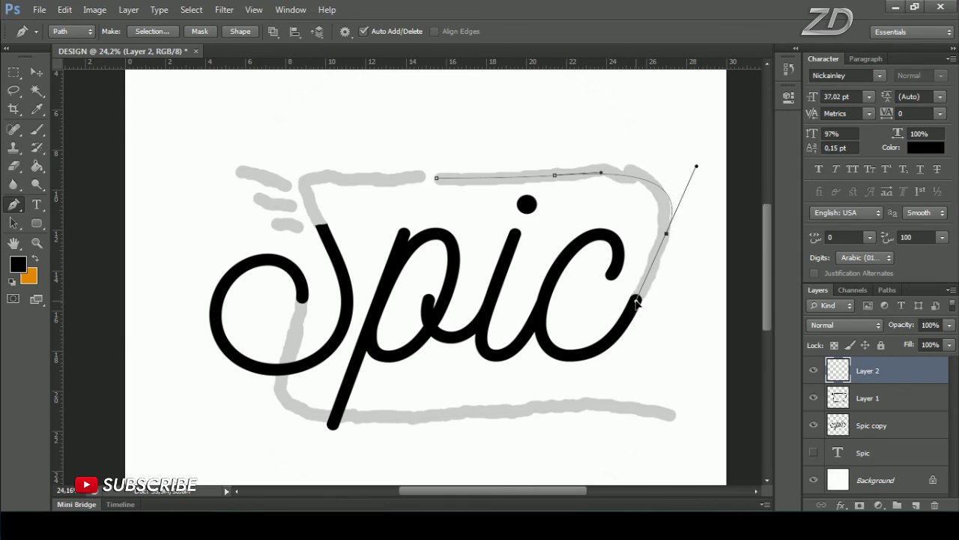
pyautogui.moveTo(636, 303); pyautogui.dragTo(635, 306)
pyautogui.click(635, 306)
# Step: Stroke the path with the black brush, then delete the path, keeping the line
pyautogui.rightClick(605, 263)
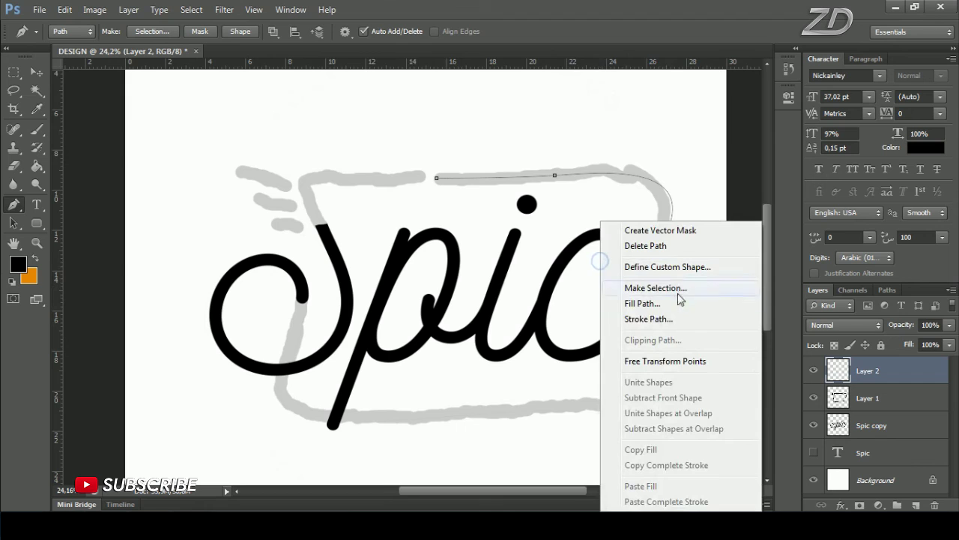
pyautogui.click(658, 321)
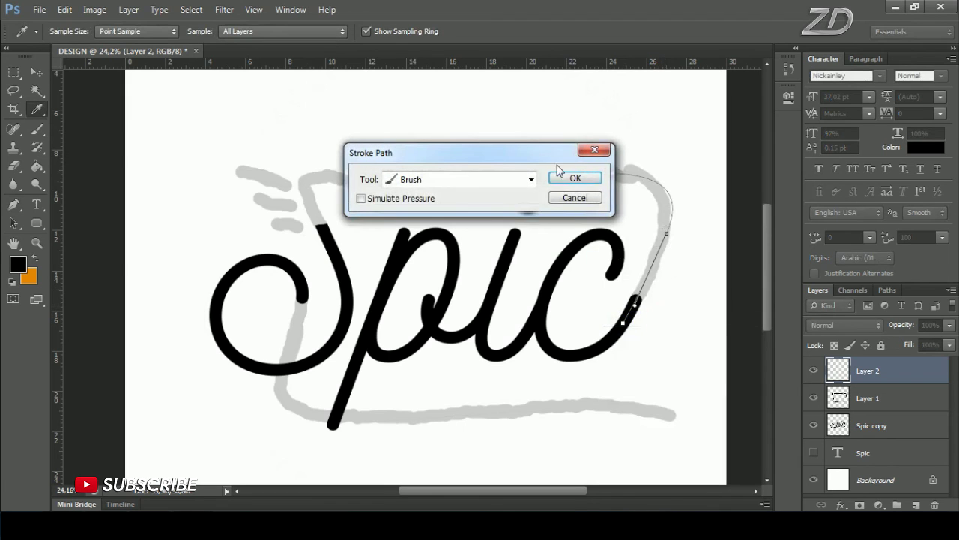
pyautogui.click(531, 179)
pyautogui.click(496, 209)
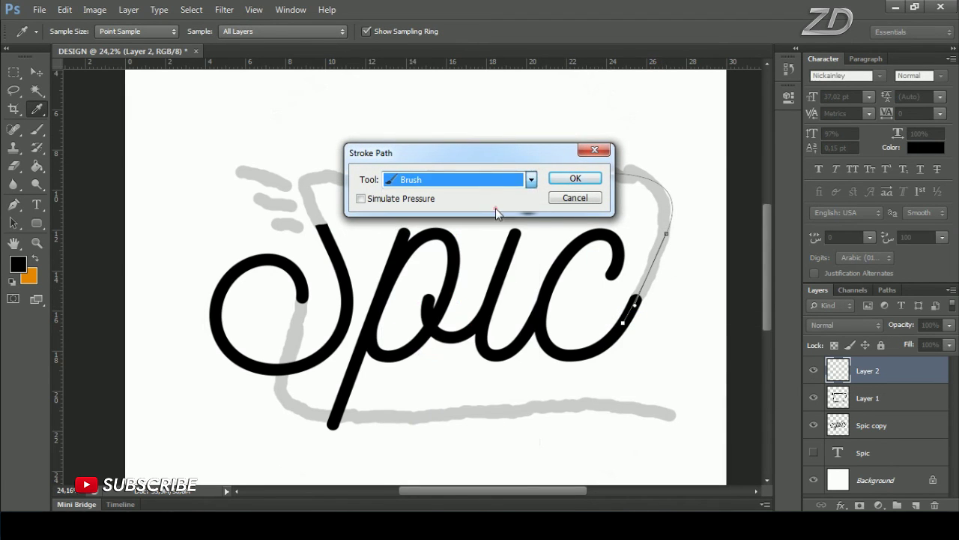
pyautogui.click(577, 180)
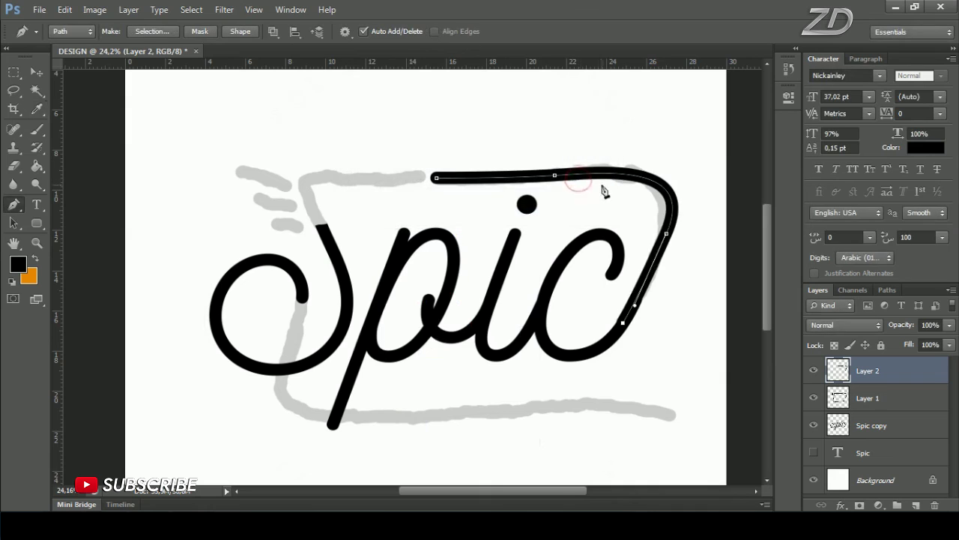
pyautogui.rightClick(549, 199)
pyautogui.click(620, 227)
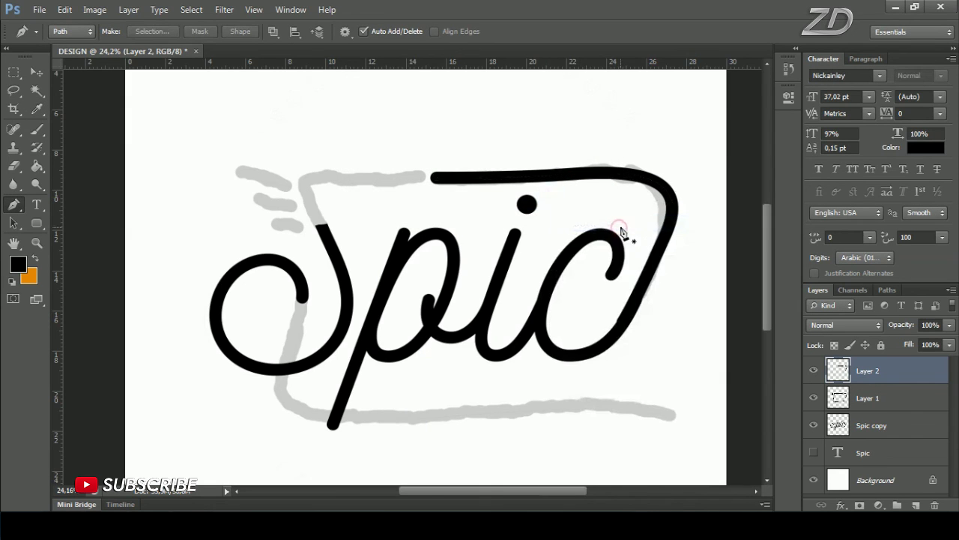
# Step: Nudge the new line slightly right, compare its visibility, and add an empty Layer 3
pyautogui.click(38, 72)
pyautogui.press('Right')
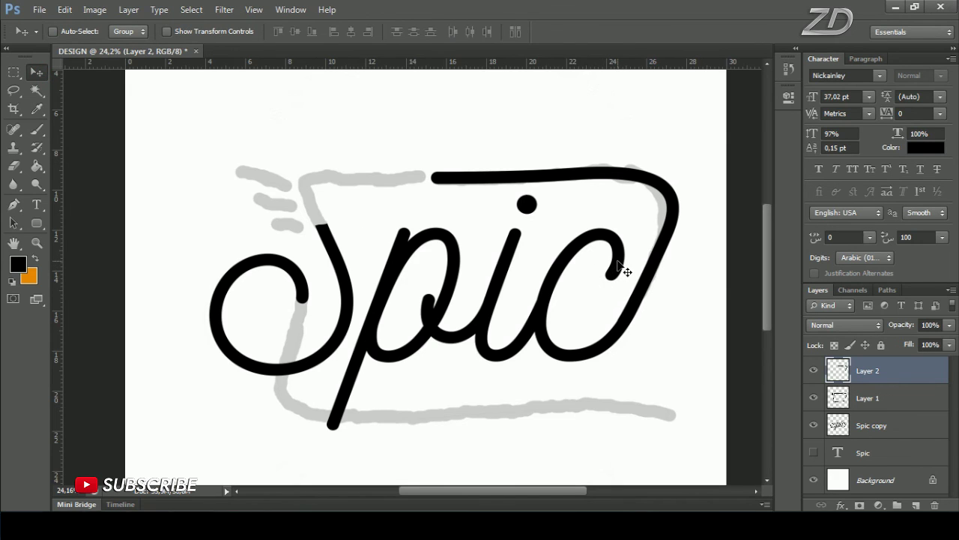
pyautogui.click(814, 370)
pyautogui.click(916, 505)
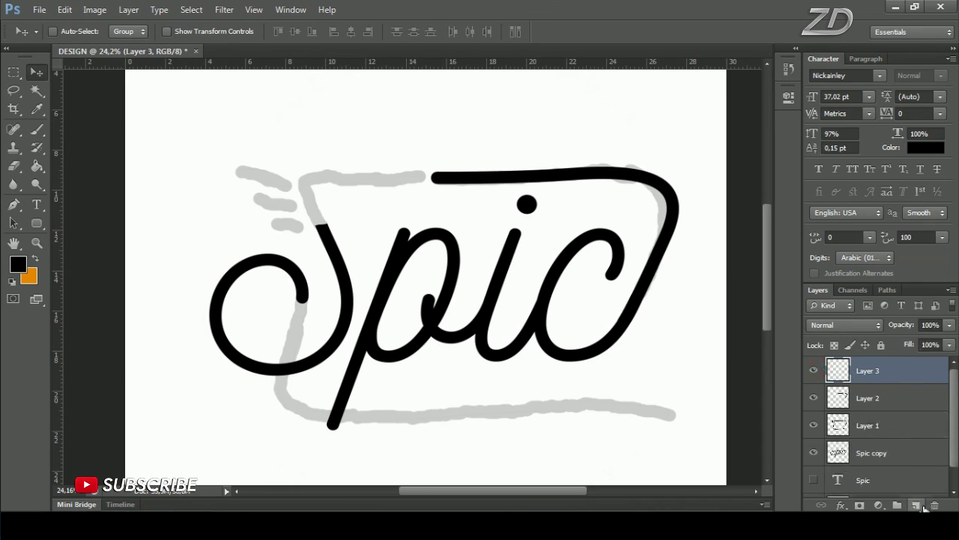
# Step: Draw a Pen path on Layer 3 from the S top along the sketch's top-left edge
pyautogui.click(14, 204)
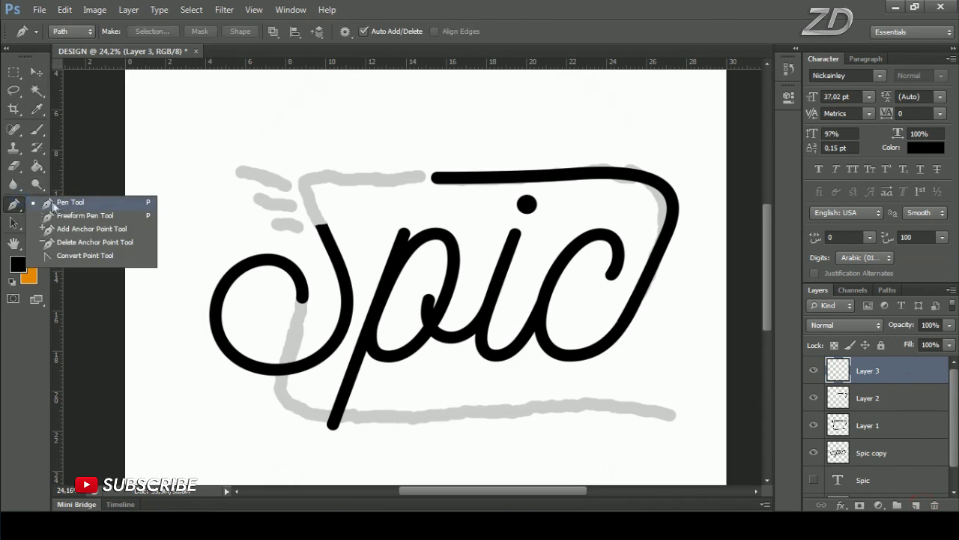
pyautogui.click(71, 203)
pyautogui.scroll(1, 345, 244)
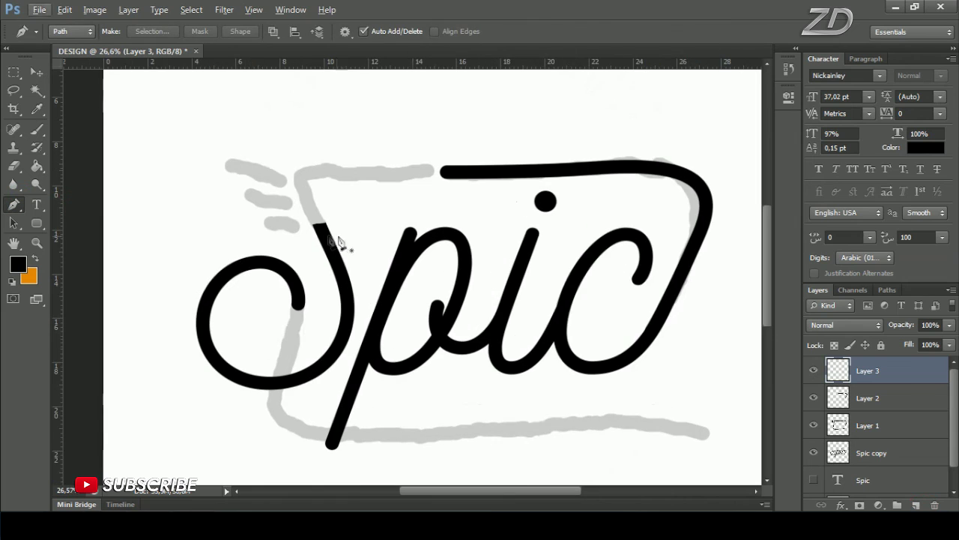
pyautogui.click(326, 235)
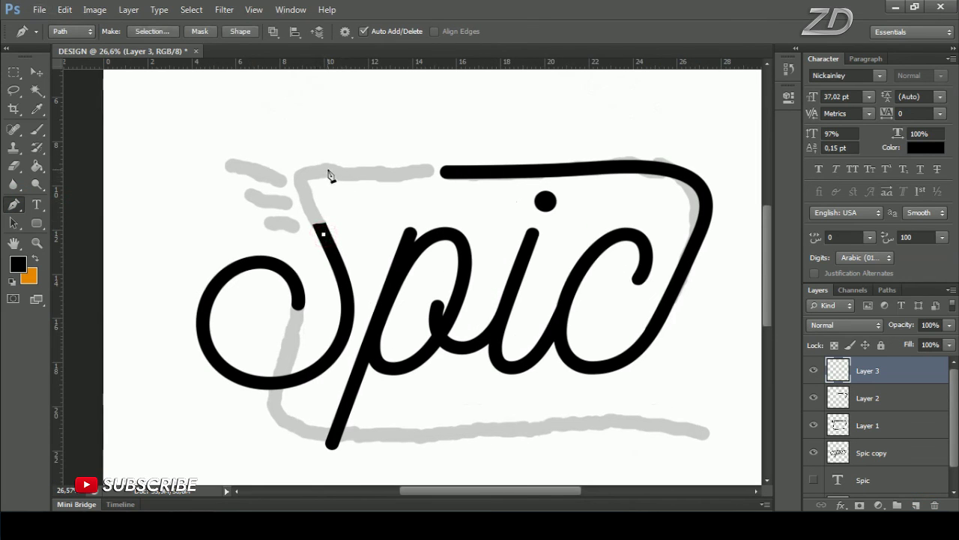
pyautogui.moveTo(328, 170); pyautogui.dragTo(380, 175)
pyautogui.click(418, 168)
pyautogui.hotkey('ctrl', 'z')
# Step: Stroke the path with the black brush, delete the path, and nudge the line right
pyautogui.rightClick(441, 155)
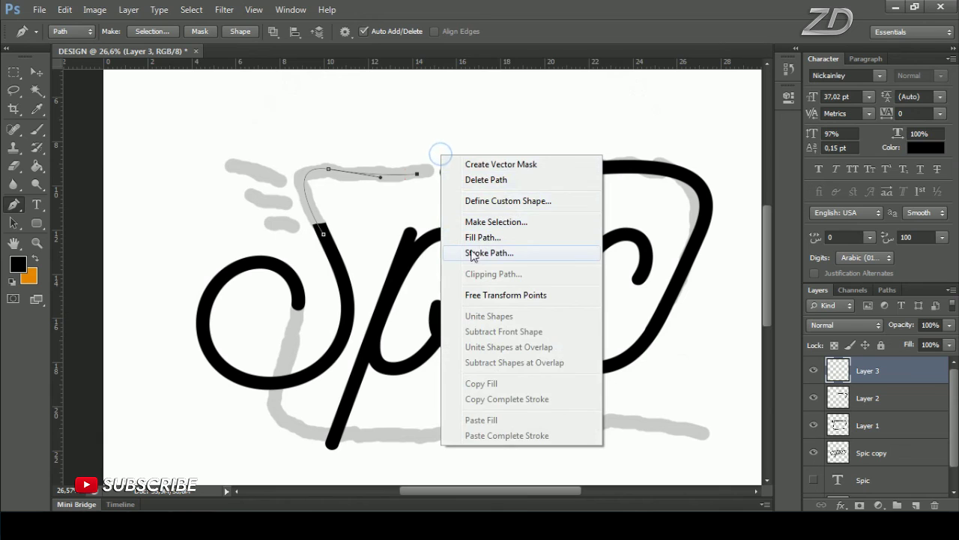
pyautogui.click(500, 254)
pyautogui.click(588, 182)
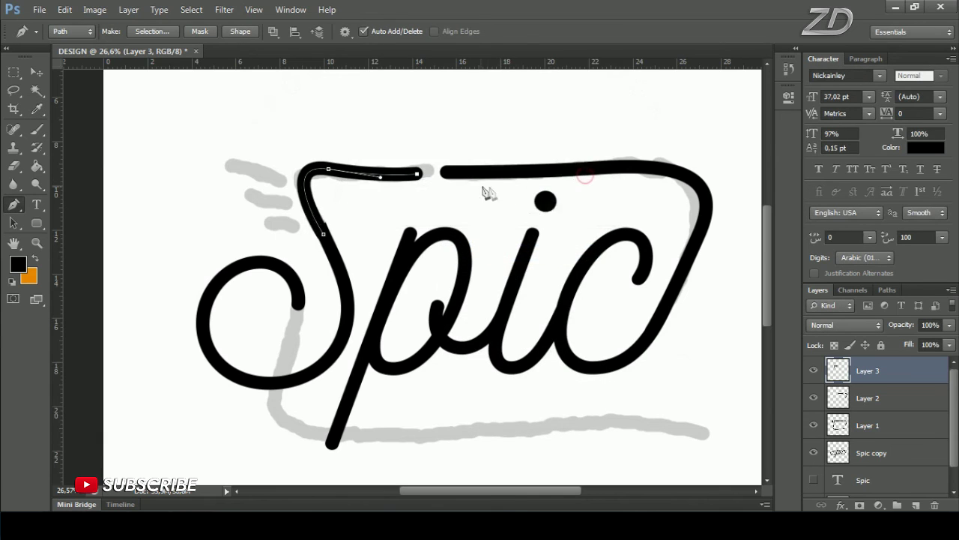
pyautogui.rightClick(473, 188)
pyautogui.click(517, 212)
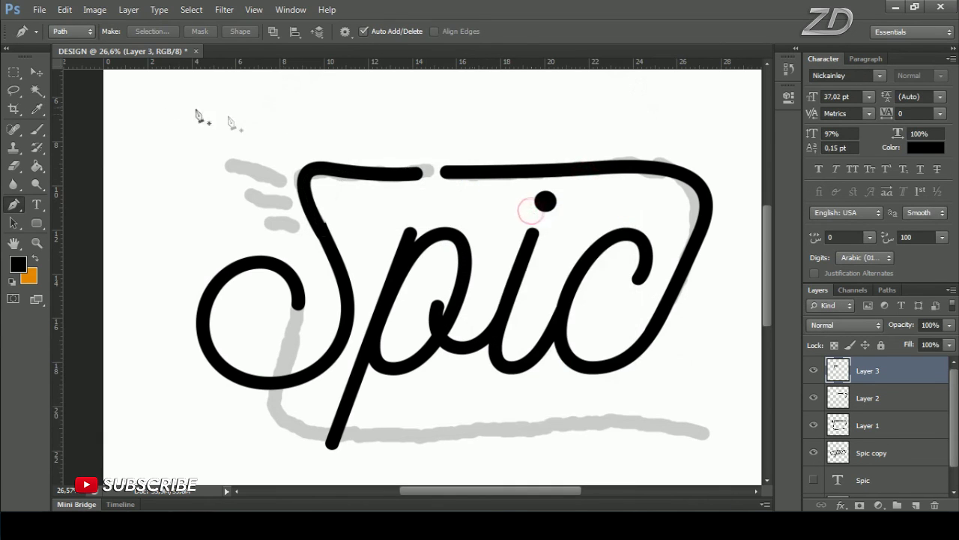
pyautogui.click(37, 72)
pyautogui.press('Right')
pyautogui.press('Right')
pyautogui.press('Right')
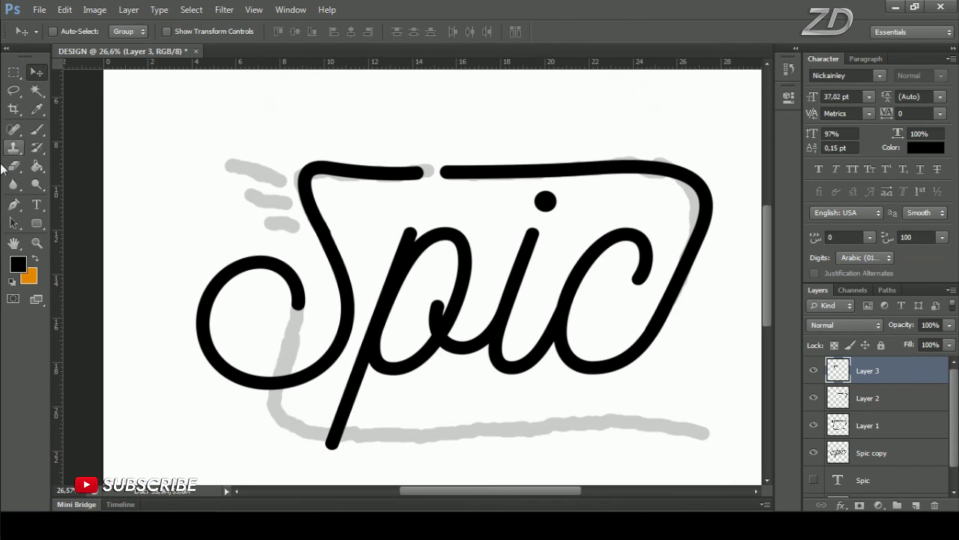
# Step: Reselect the Pen tool and add a new empty Layer 4
pyautogui.click(11, 209)
pyautogui.click(70, 204)
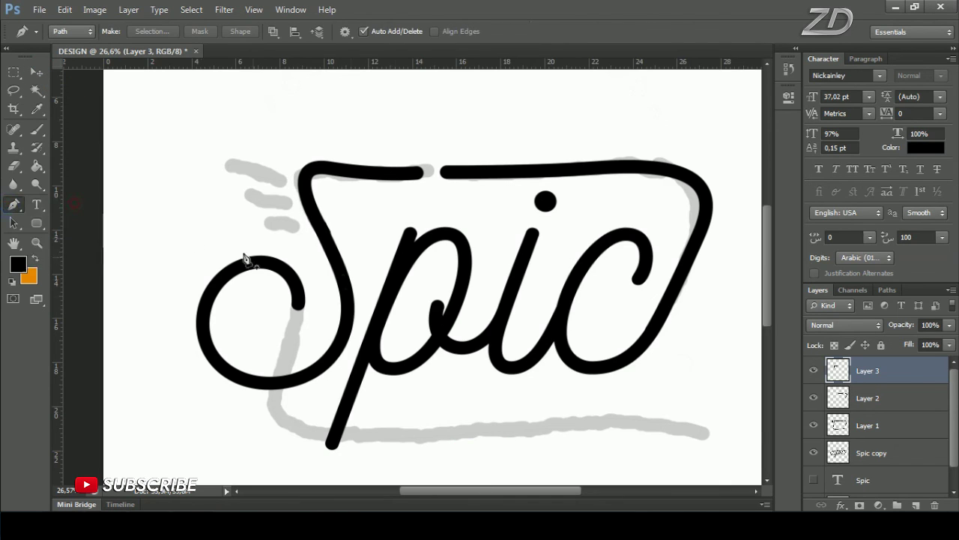
pyautogui.click(915, 505)
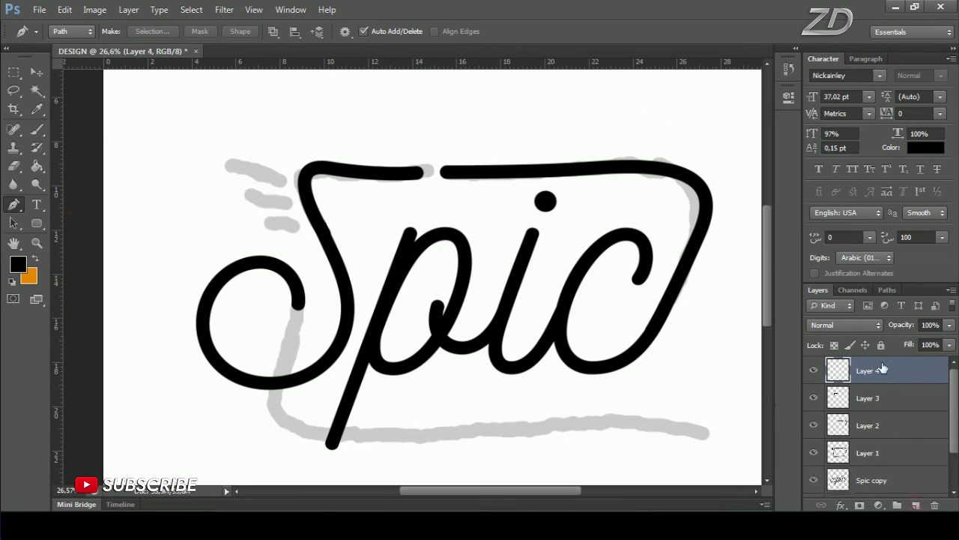
# Step: Draw a curved Pen path along the sketch's bottom swoosh under Spic
pyautogui.scroll(-2, 450, 310)
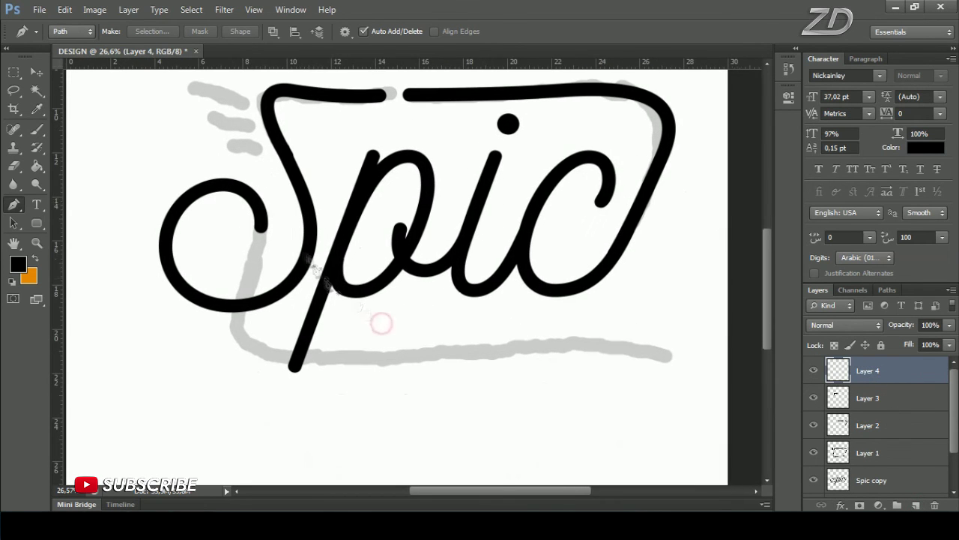
pyautogui.click(254, 199)
pyautogui.moveTo(251, 270); pyautogui.dragTo(230, 322)
pyautogui.moveTo(335, 361); pyautogui.dragTo(456, 350)
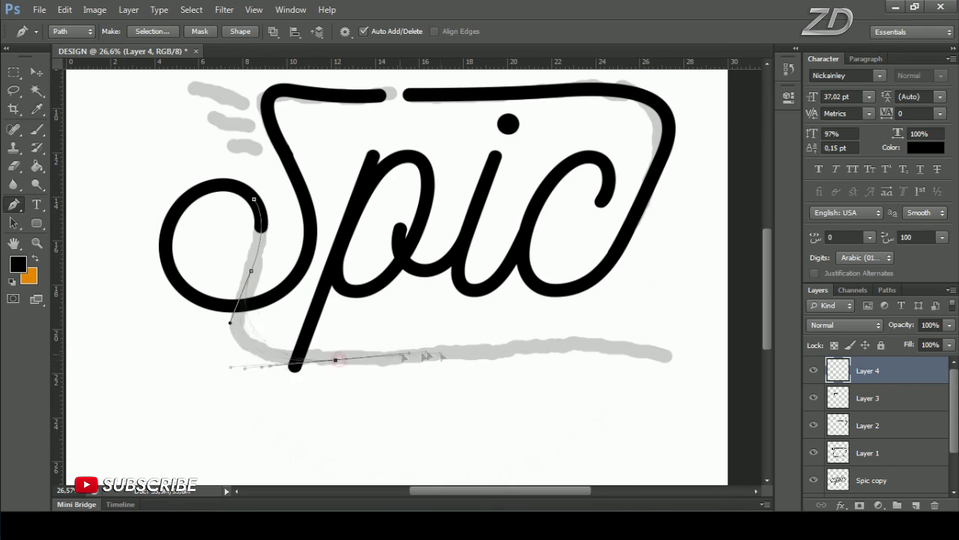
pyautogui.moveTo(663, 357); pyautogui.dragTo(744, 380)
pyautogui.keyDown('alt'); pyautogui.click(664, 357); pyautogui.keyUp('alt')
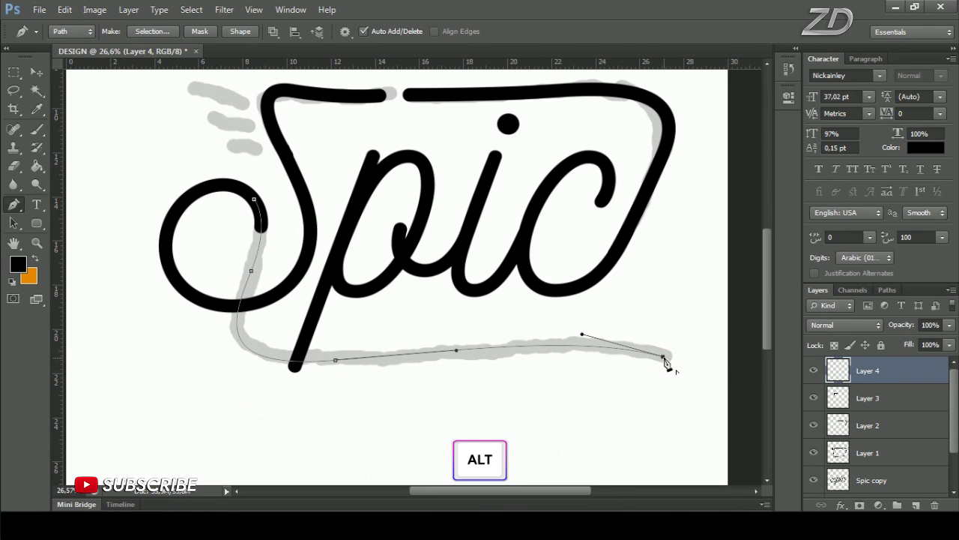
# Step: Stroke the swoosh path with the black brush, delete the path, and nudge it right
pyautogui.rightClick(475, 213)
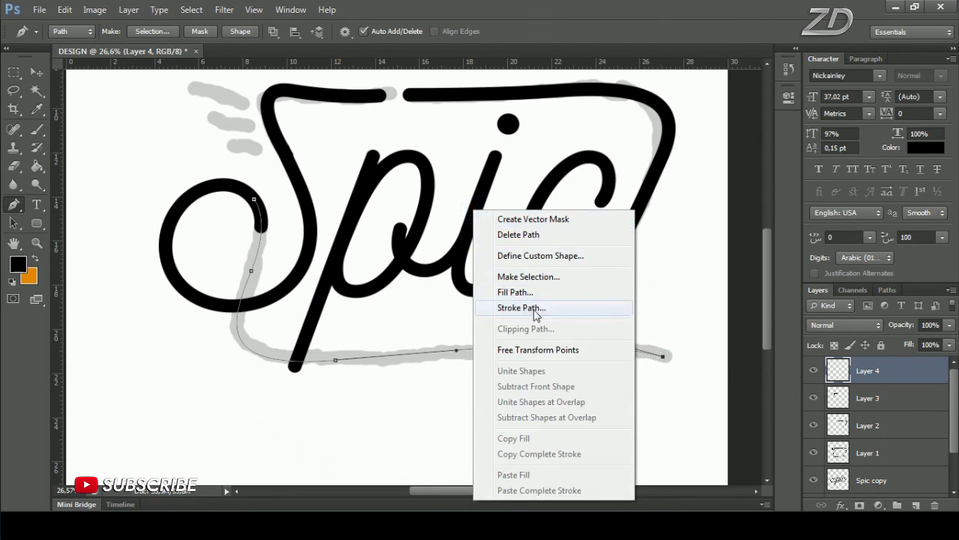
pyautogui.click(535, 309)
pyautogui.click(571, 178)
pyautogui.rightClick(471, 197)
pyautogui.click(529, 224)
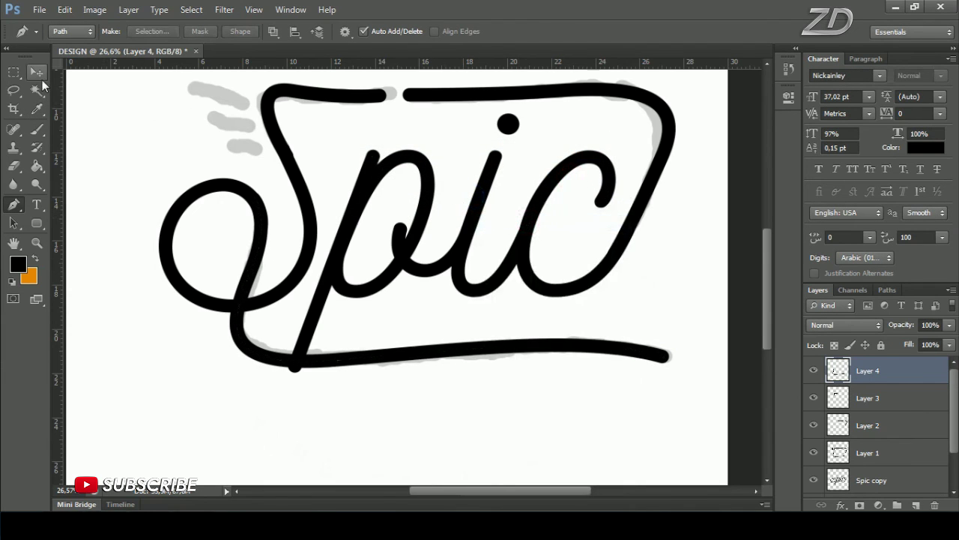
pyautogui.click(38, 74)
pyautogui.press('Right')
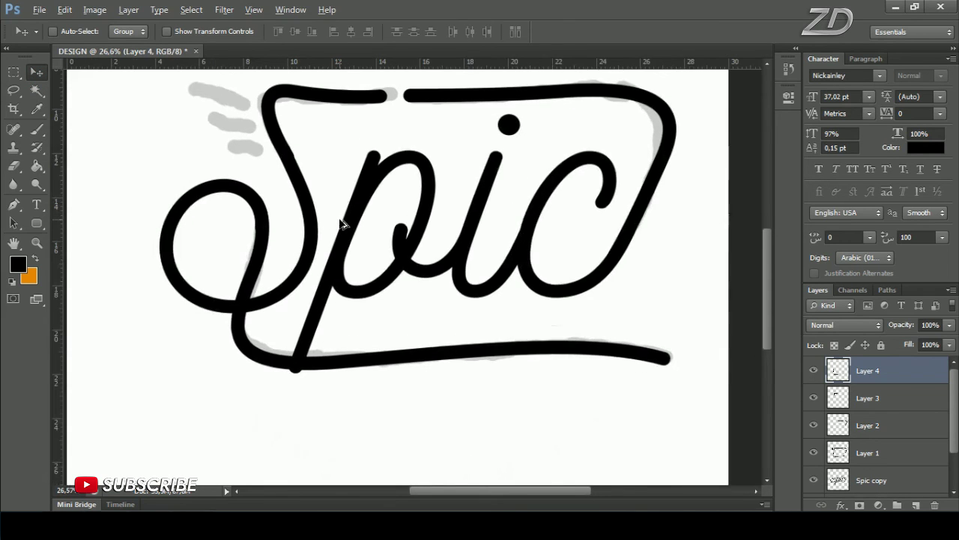
pyautogui.scroll(2, 341, 225)
# Step: Toggle the stroke layers to compare them with the sketch, then add Layer 5
pyautogui.click(813, 370)
pyautogui.click(814, 398)
pyautogui.click(814, 425)
pyautogui.click(915, 505)
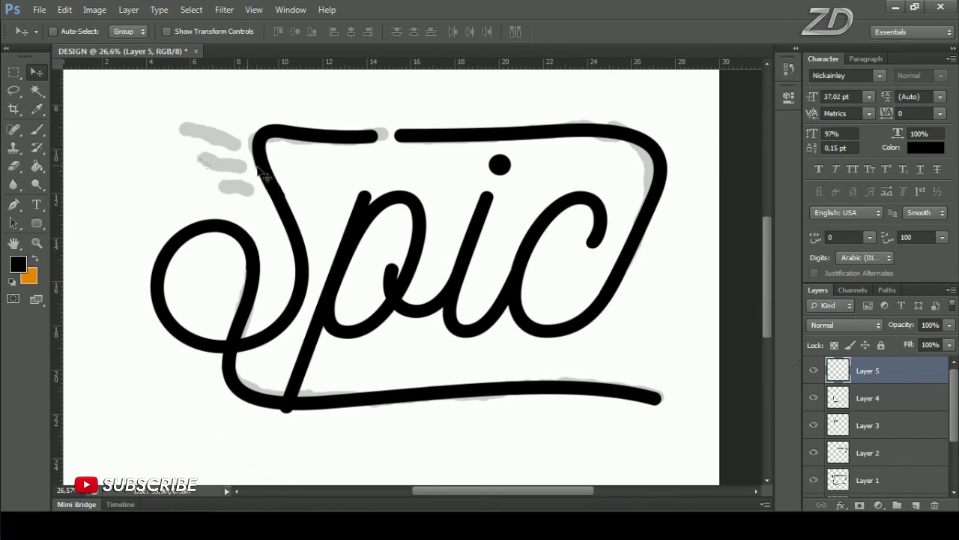
# Step: Draw the first speed-line path off the S's top-left with the standard Pen
pyautogui.click(14, 204)
pyautogui.click(72, 202)
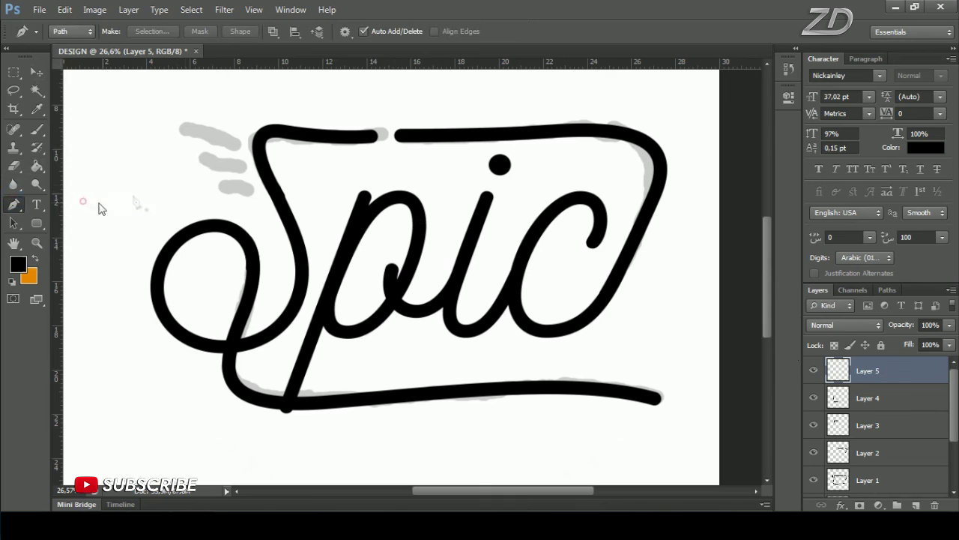
pyautogui.scroll(2, 234, 160)
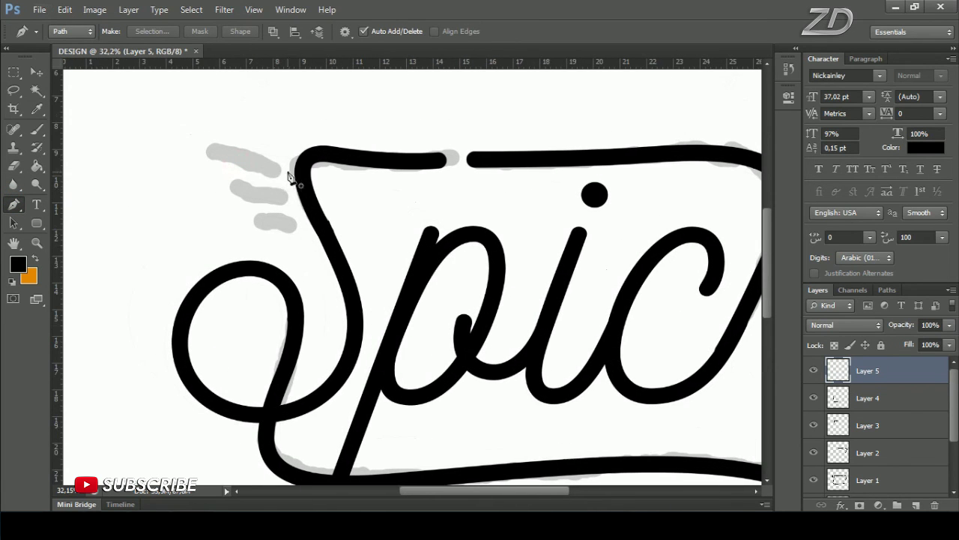
pyautogui.click(298, 169)
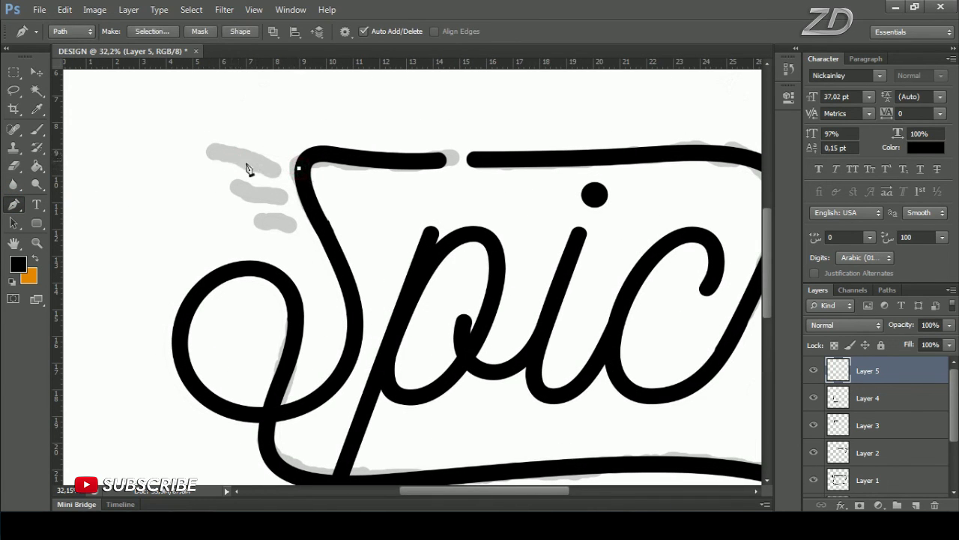
pyautogui.moveTo(242, 158); pyautogui.dragTo(240, 155)
pyautogui.press('alt')
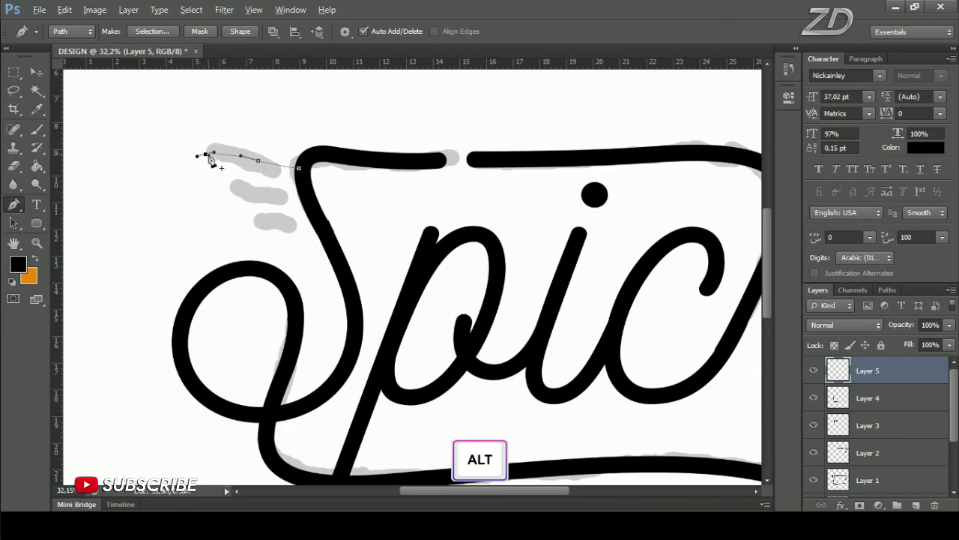
# Step: Stroke the first speed line in black and delete its path
pyautogui.rightClick(206, 153)
pyautogui.click(389, 246)
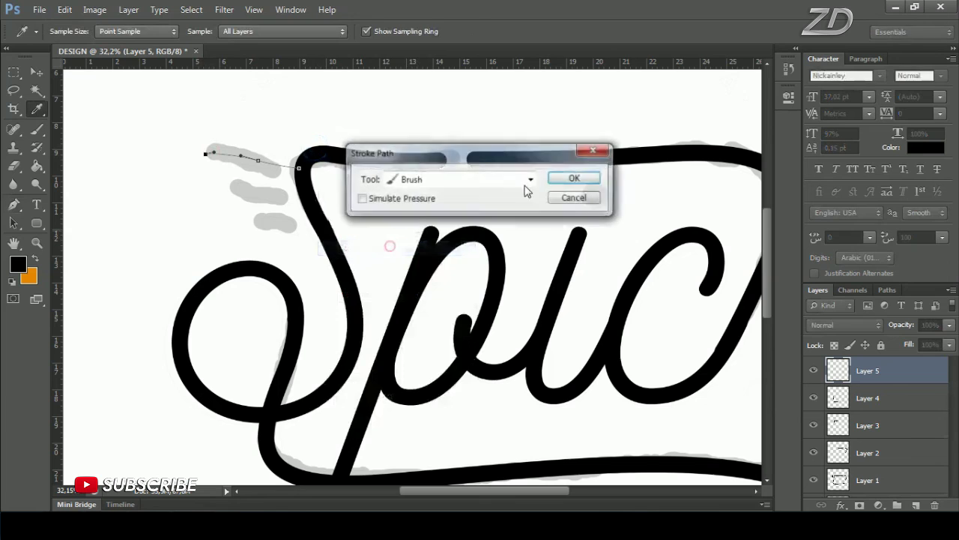
pyautogui.click(573, 177)
pyautogui.rightClick(487, 184)
pyautogui.click(533, 208)
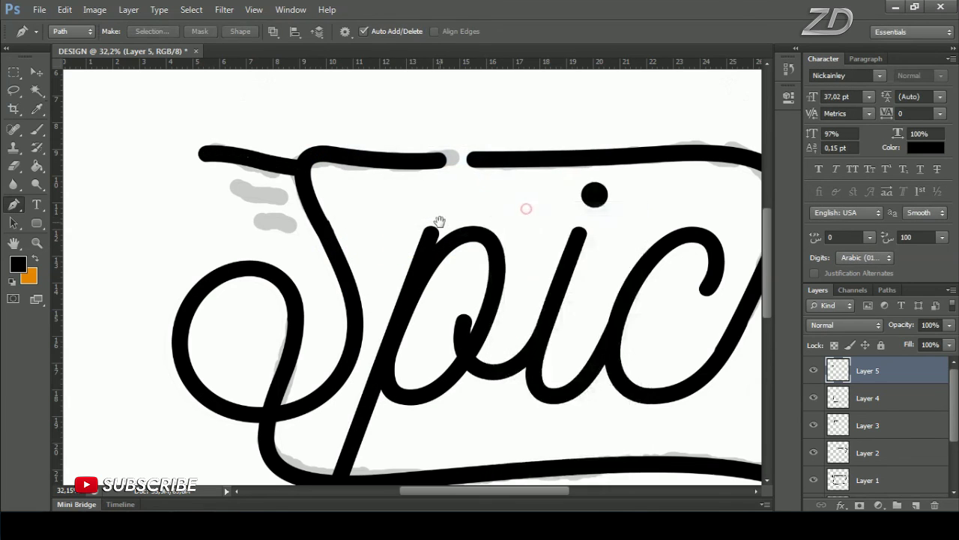
pyautogui.moveTo(440, 222); pyautogui.dragTo(434, 210)
# Step: On new Layer 6, draw the second, shorter speed line and stroke it black
pyautogui.click(916, 506)
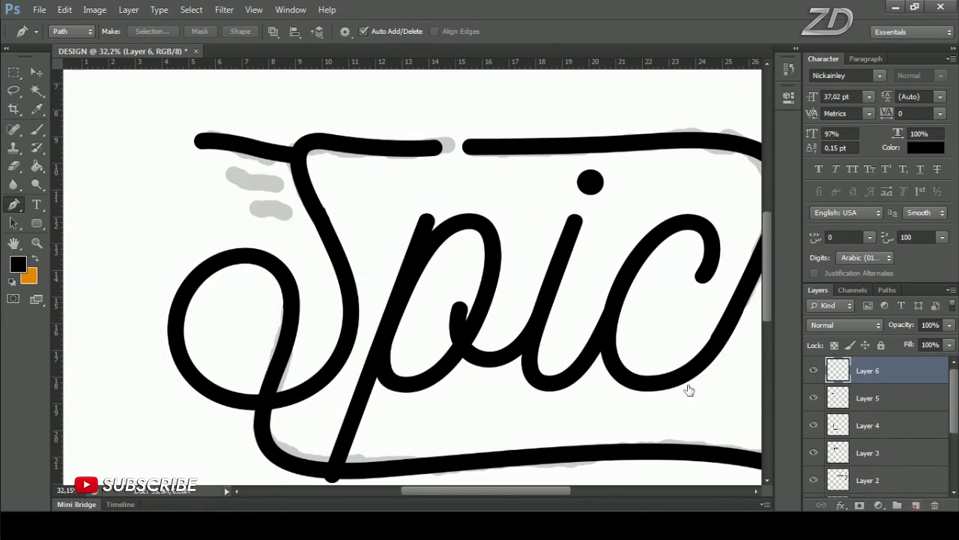
pyautogui.click(300, 191)
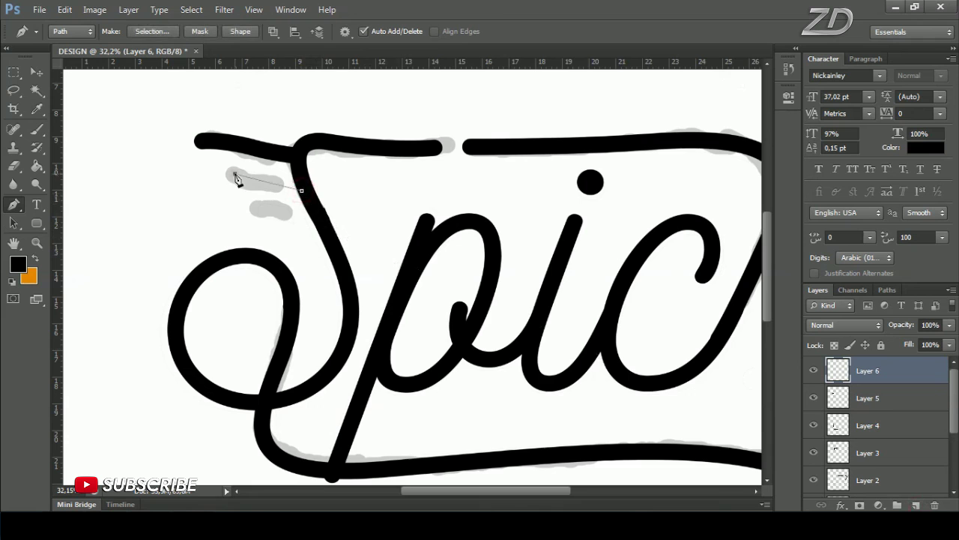
pyautogui.click(217, 174)
pyautogui.rightClick(351, 176)
pyautogui.click(379, 275)
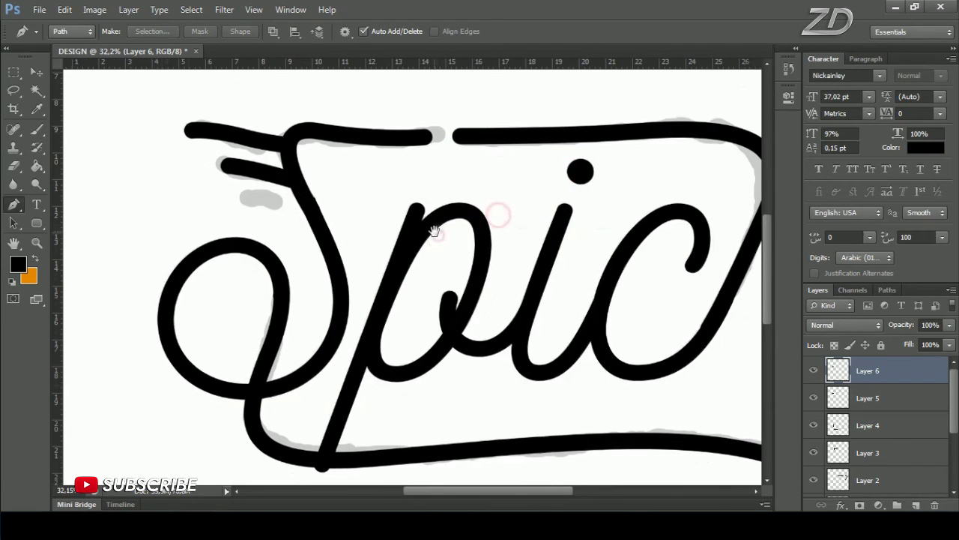
pyautogui.click(268, 209)
# Step: Delete the leftover path and nudge the third speed line down slightly
pyautogui.rightClick(409, 175)
pyautogui.click(449, 275)
pyautogui.press('Return')
pyautogui.scroll(-1, 496, 250)
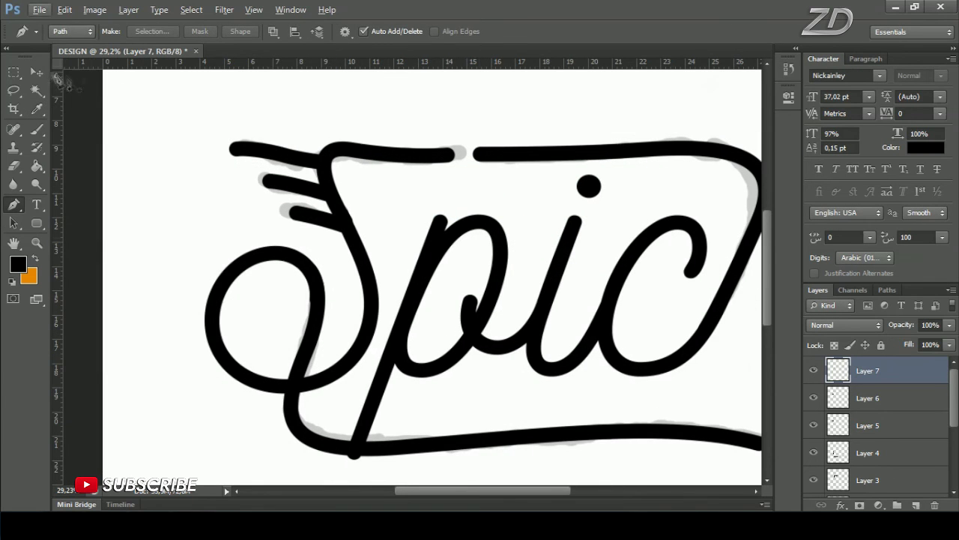
pyautogui.press('v')
pyautogui.press('Down')
pyautogui.scroll(-1, 361, 200)
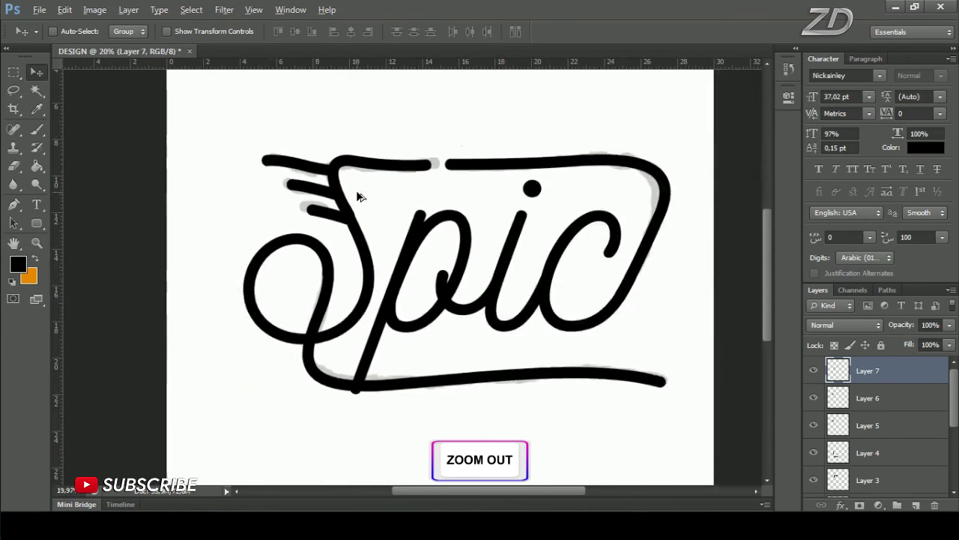
# Step: Select Layers 5–7 and merge the three speed-line layers into one
pyautogui.scroll(-1, 361, 200)
pyautogui.scroll(-1, 363, 201)
pyautogui.scroll(1, 390, 206)
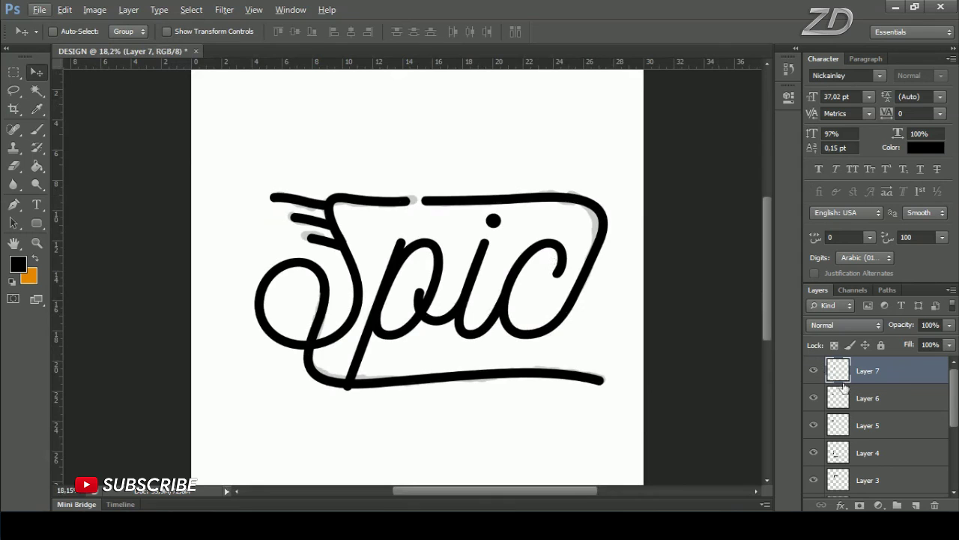
pyautogui.click(814, 398)
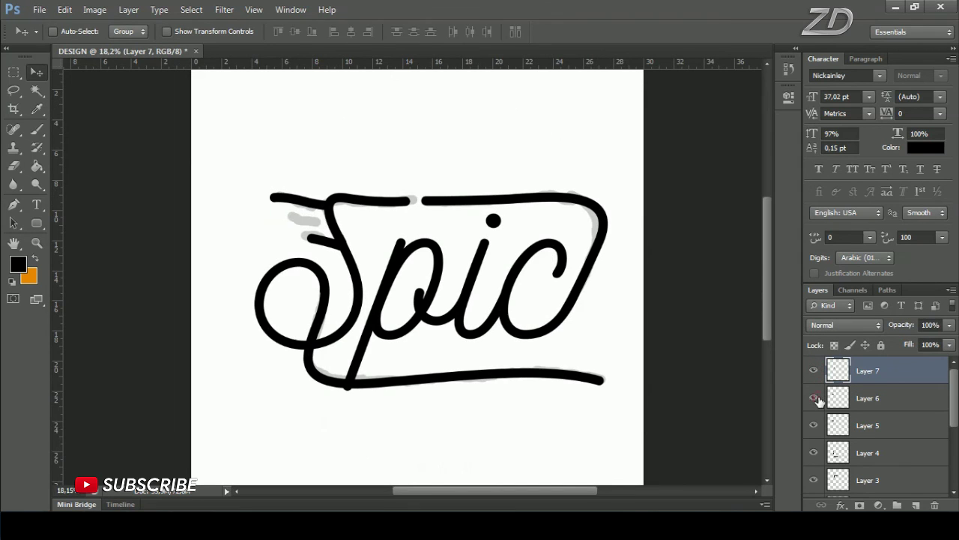
pyautogui.click(815, 425)
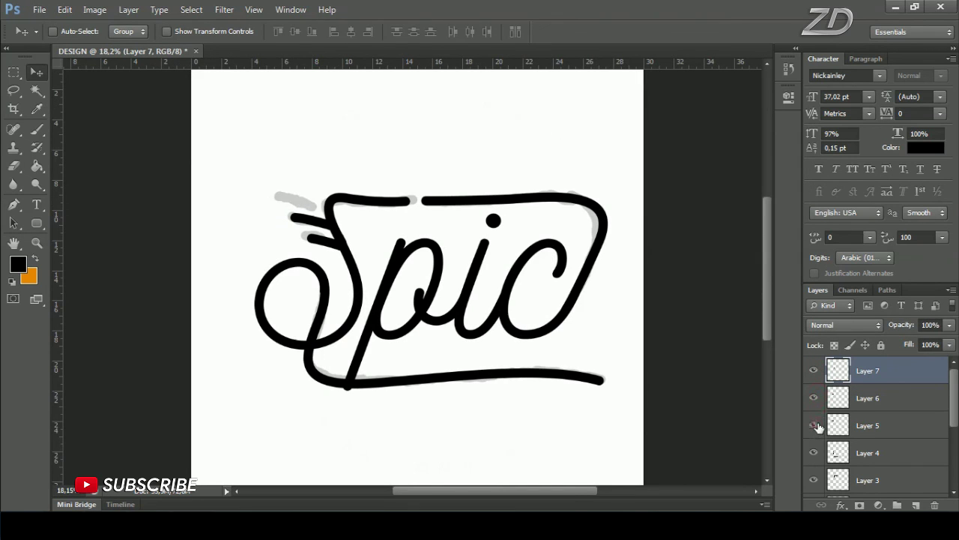
pyautogui.keyDown('shift'); pyautogui.click(884, 429); pyautogui.keyUp('shift')
pyautogui.rightClick(899, 374)
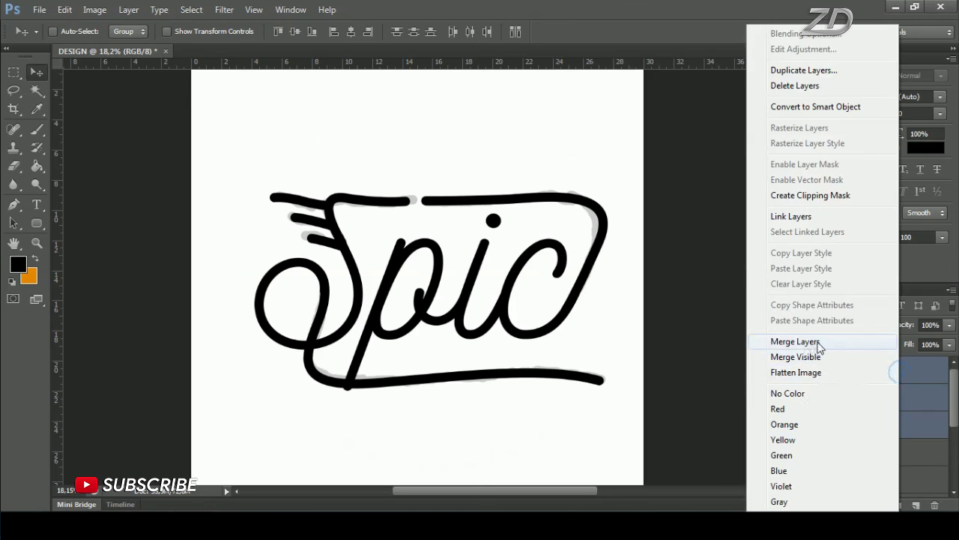
pyautogui.click(834, 343)
# Step: Rename the merged speed-line layer to 1 and Layer 4 to 2
pyautogui.click(814, 370)
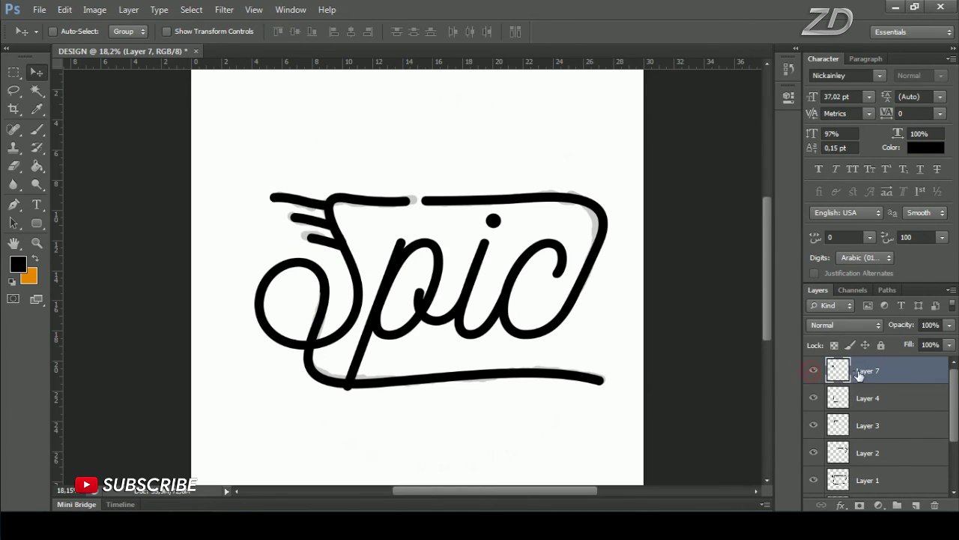
pyautogui.doubleClick(868, 371)
pyautogui.click(826, 395)
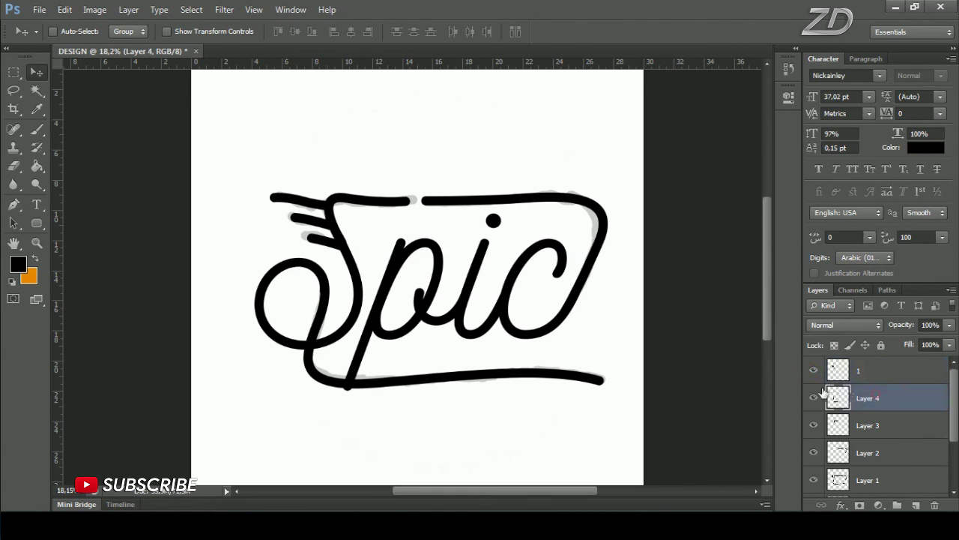
pyautogui.click(813, 397)
pyautogui.doubleClick(866, 398)
pyautogui.write('2')
pyautogui.click(870, 418)
# Step: Rename Layer 3 to 3 and Layer 2 to 4
pyautogui.click(814, 425)
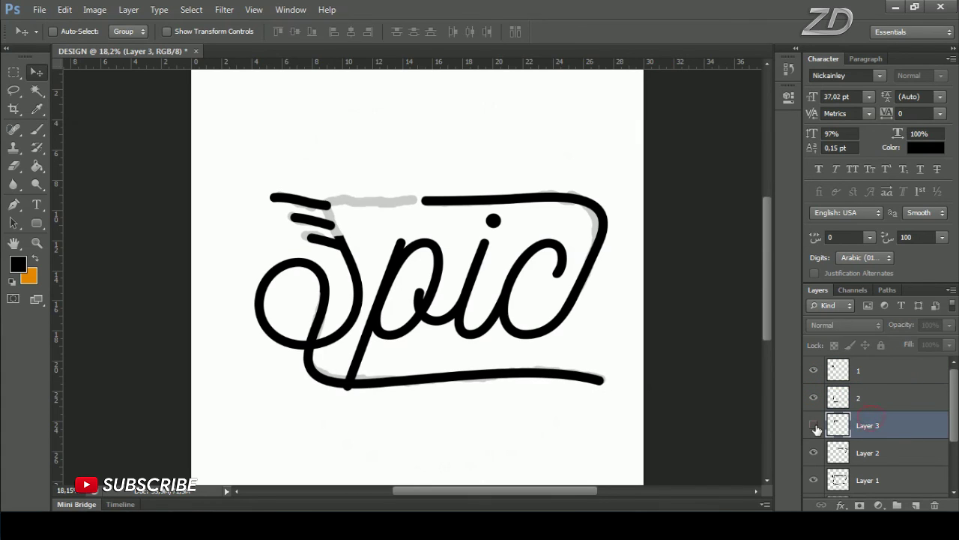
pyautogui.doubleClick(868, 426)
pyautogui.click(878, 457)
pyautogui.click(814, 453)
pyautogui.doubleClick(869, 454)
pyautogui.write('4')
pyautogui.click(874, 479)
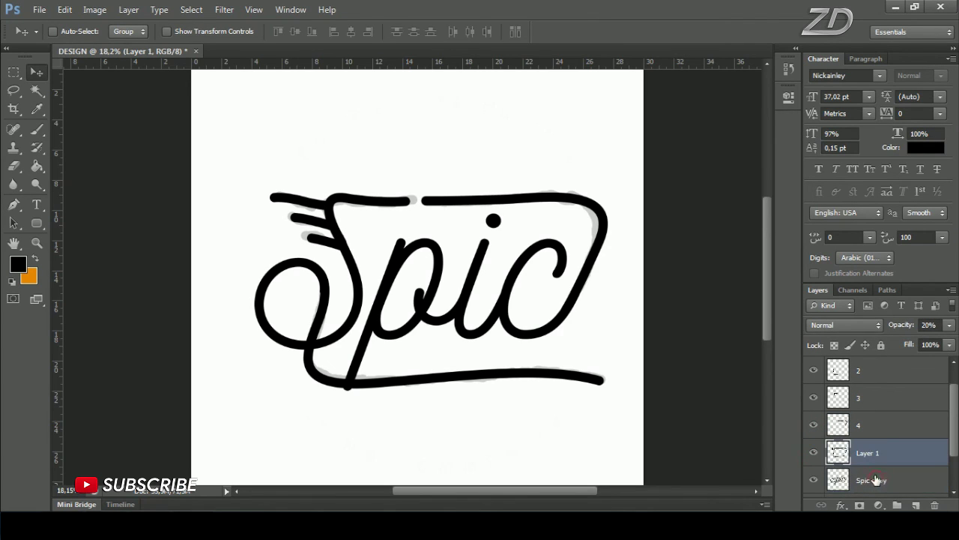
# Step: Delete the grey sketch Layer 1
pyautogui.click(815, 454)
pyautogui.rightClick(878, 455)
pyautogui.click(780, 86)
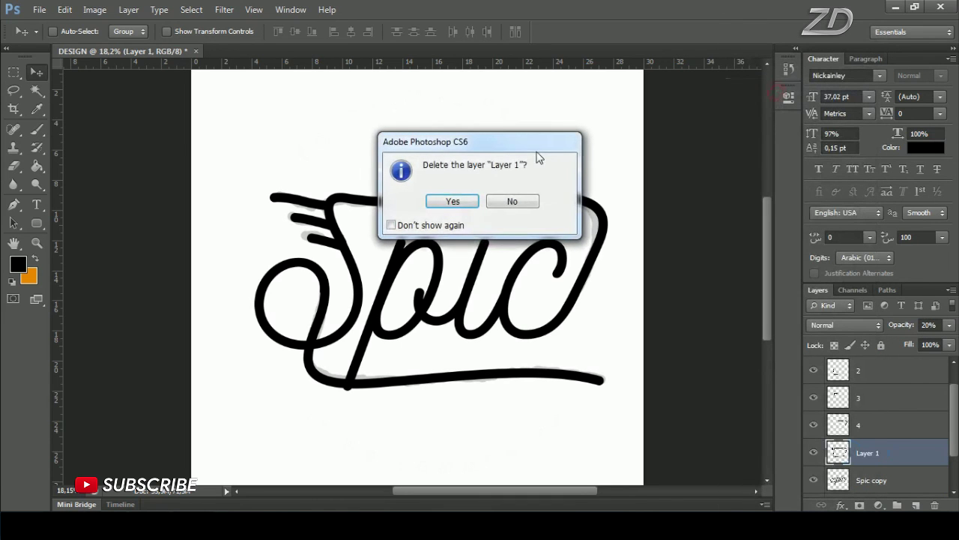
pyautogui.click(453, 201)
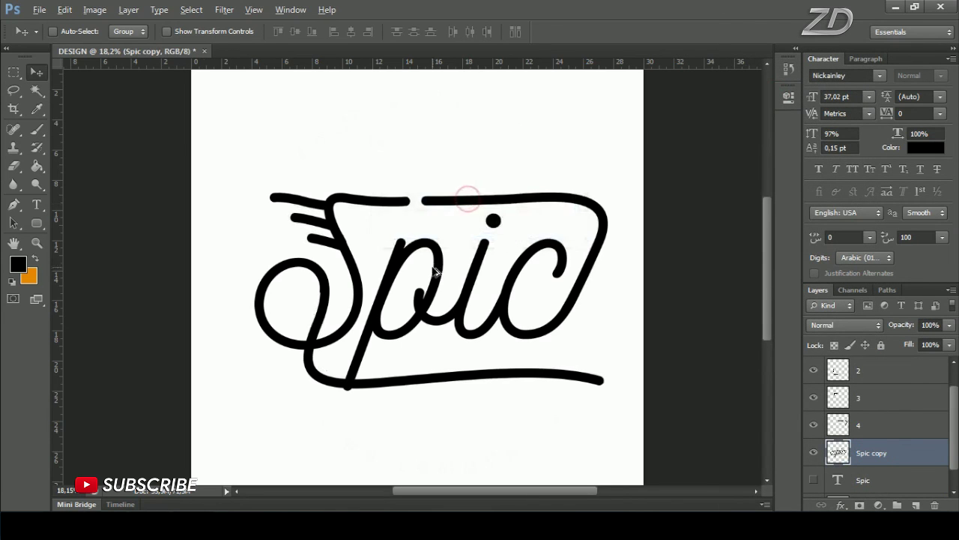
# Step: Merge the Spic copy layer with layer 4
pyautogui.scroll(-1, 437, 285)
pyautogui.scroll(-1, 437, 285)
pyautogui.scroll(1, 437, 285)
pyautogui.scroll(1, 435, 281)
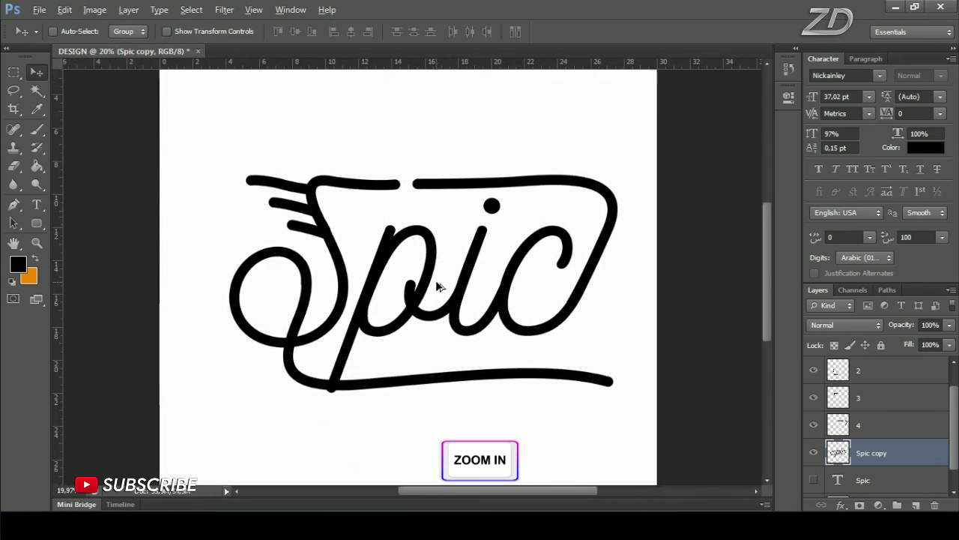
pyautogui.click(814, 452)
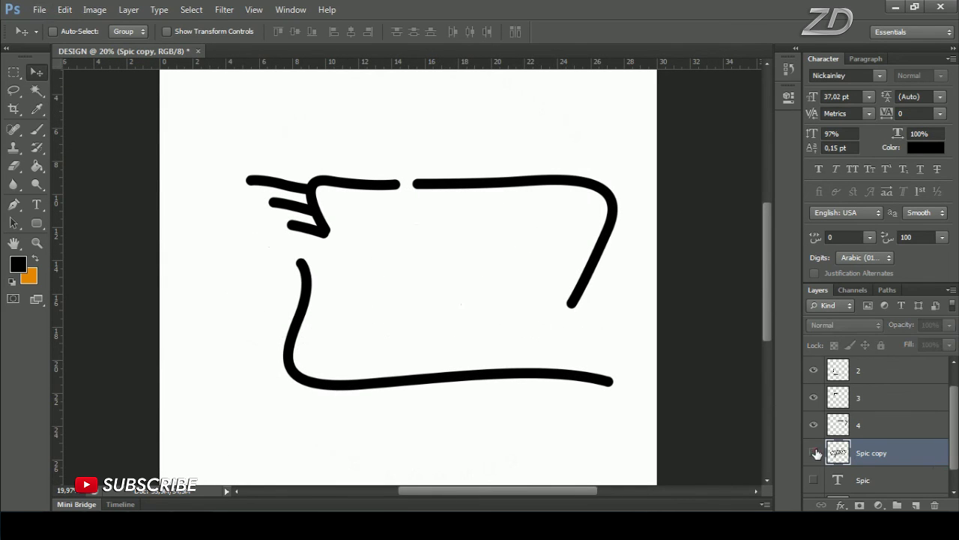
pyautogui.click(815, 453)
pyautogui.click(813, 425)
pyautogui.keyDown('ctrl'); pyautogui.click(870, 429); pyautogui.keyUp('ctrl')
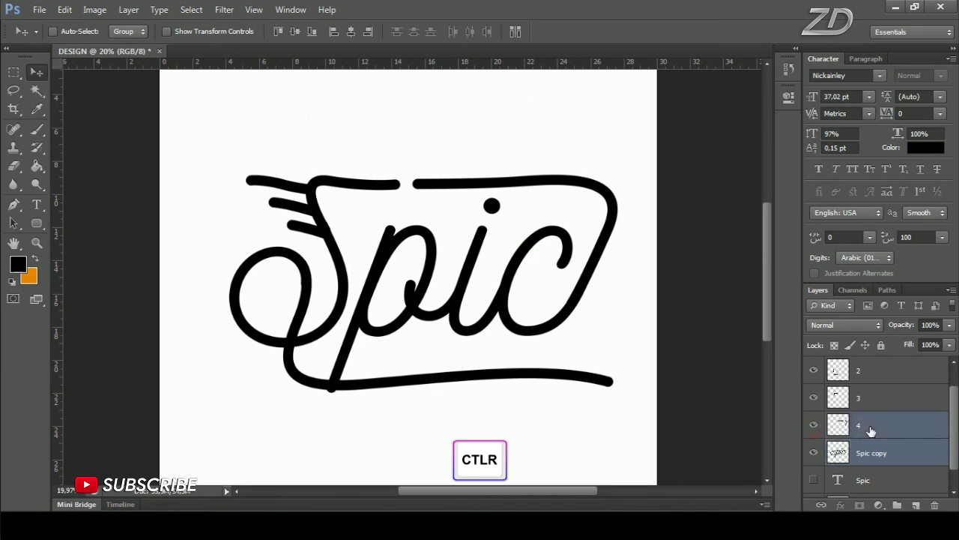
pyautogui.rightClick(867, 426)
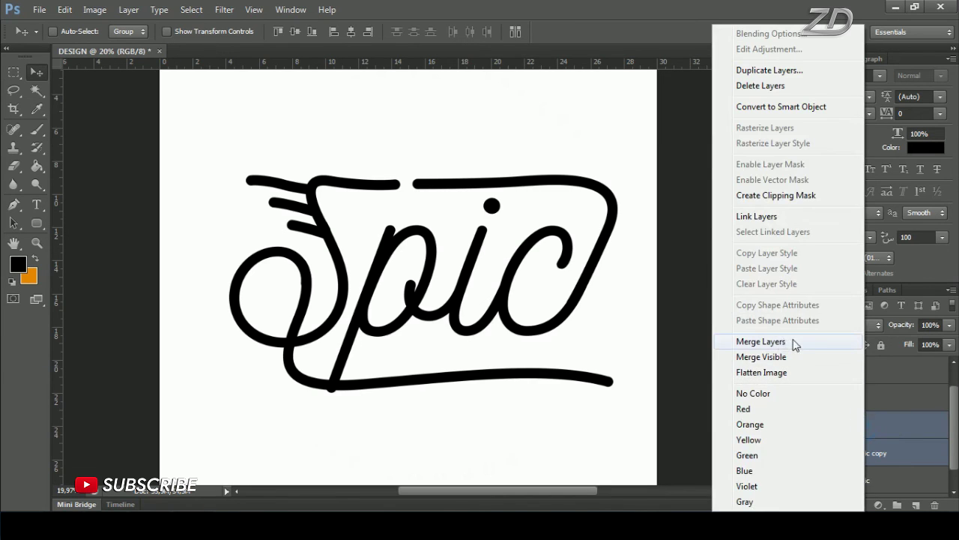
pyautogui.click(761, 341)
pyautogui.click(813, 427)
# Step: Toggle layer 4's visibility to review the merged Spic strokes
pyautogui.scroll(2, 528, 307)
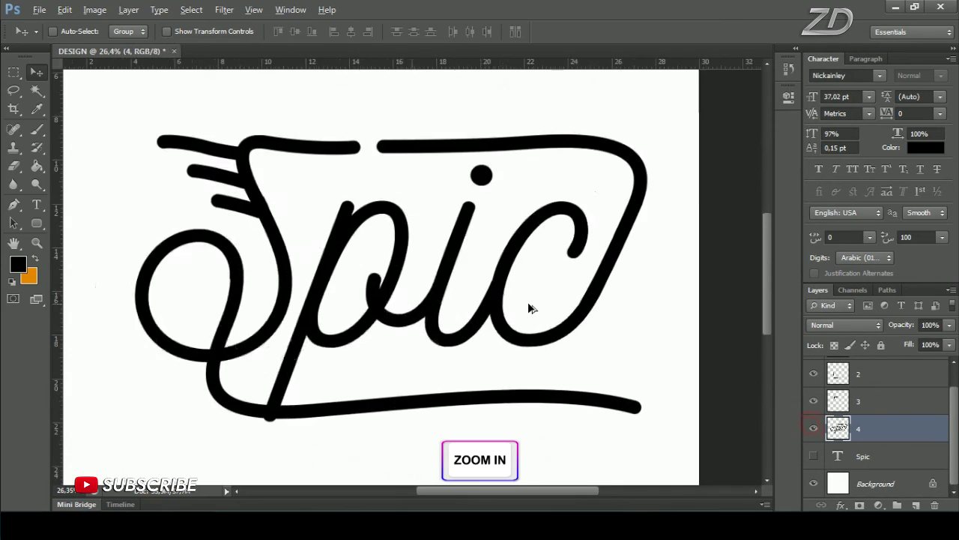
pyautogui.scroll(2, 528, 307)
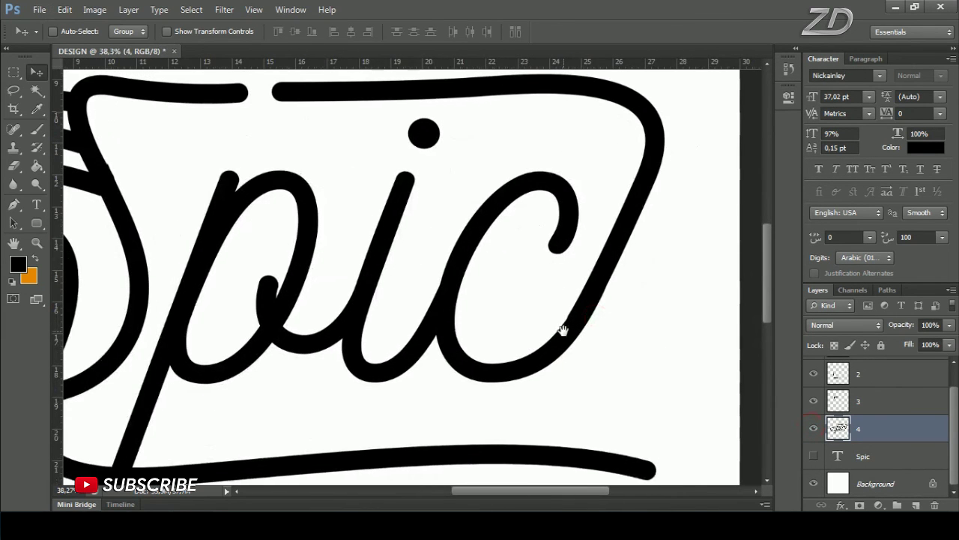
pyautogui.scroll(-1, 565, 333)
pyautogui.scroll(-1, 571, 338)
pyautogui.scroll(-1, 548, 375)
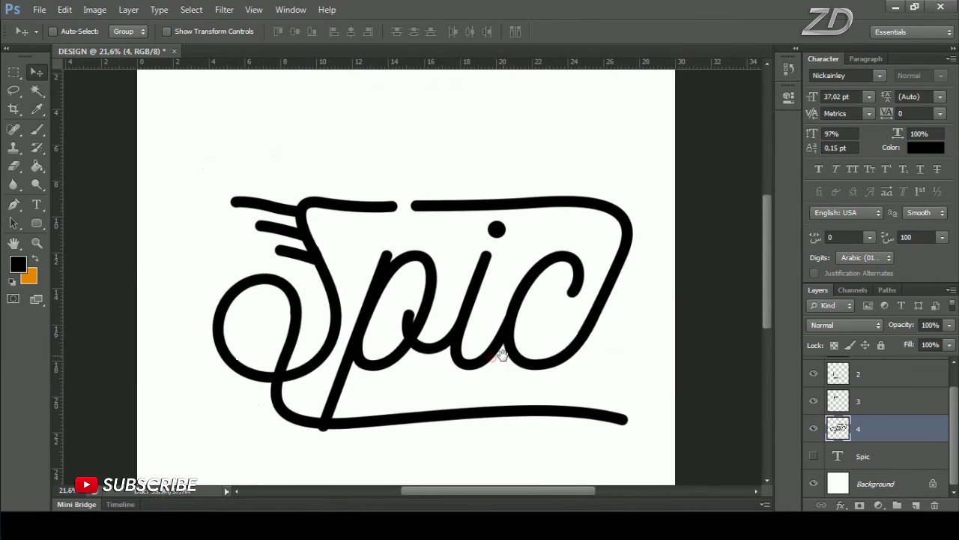
pyautogui.click(813, 428)
pyautogui.click(813, 428)
# Step: Merge layer 3's swoosh with layer 4 into a single layer
pyautogui.click(813, 401)
pyautogui.keyDown('ctrl'); pyautogui.click(881, 402); pyautogui.keyUp('ctrl')
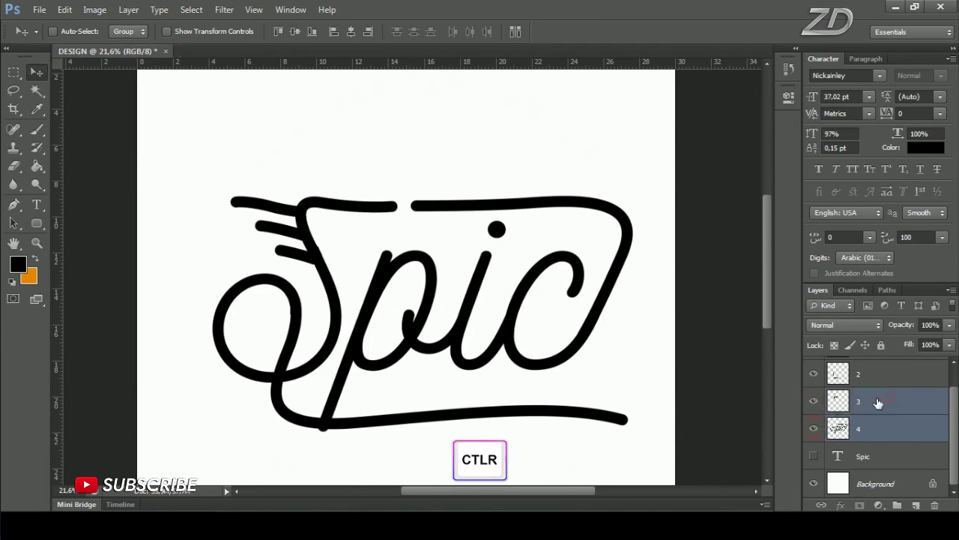
pyautogui.rightClick(882, 402)
pyautogui.click(852, 342)
pyautogui.click(814, 425)
pyautogui.scroll(1, 416, 314)
pyautogui.scroll(1, 377, 312)
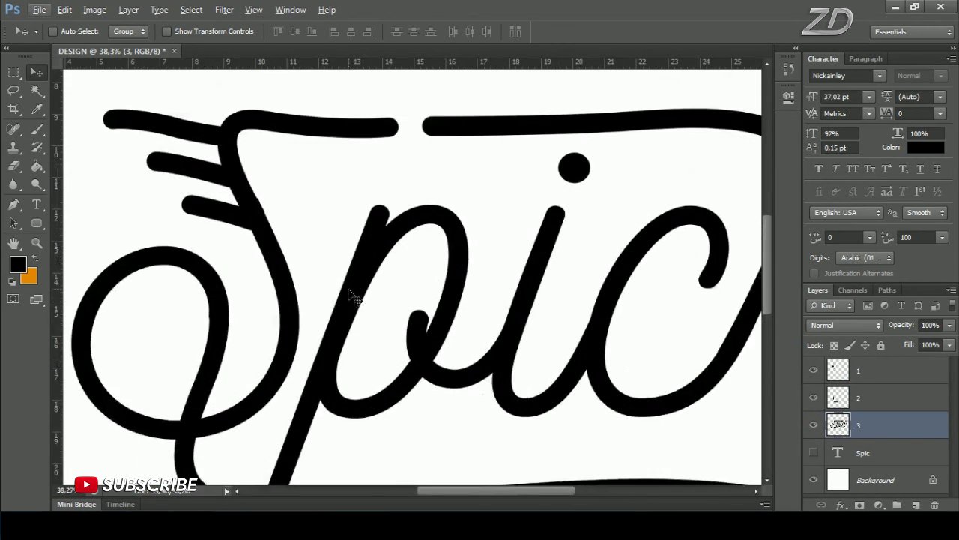
# Step: Hide the three speed lines left of the S and zoom in on the S stroke
pyautogui.moveTo(355, 291); pyautogui.dragTo(416, 360)
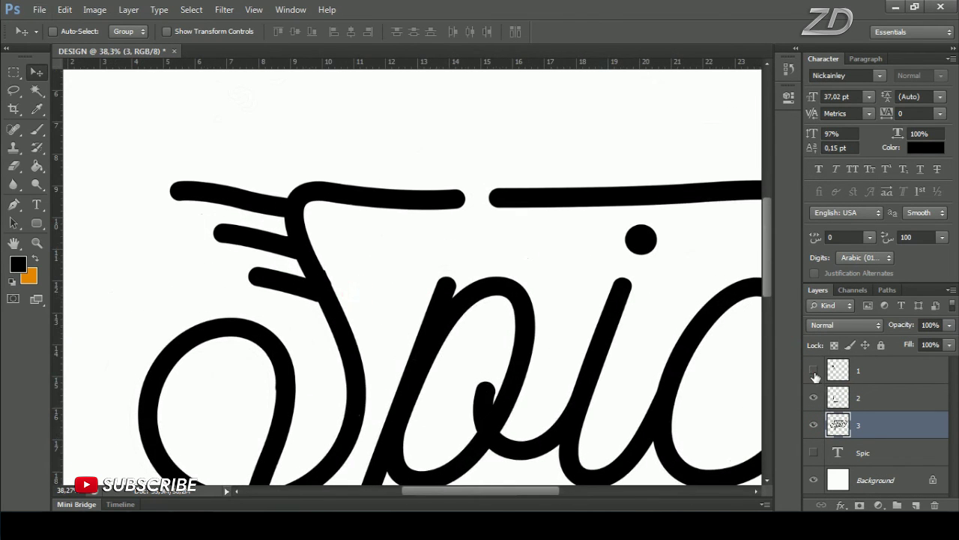
pyautogui.click(815, 376)
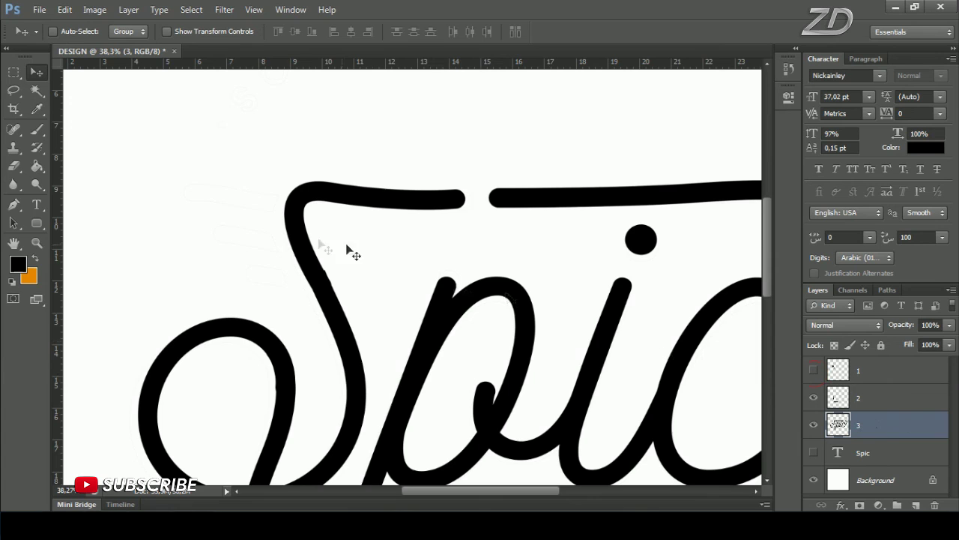
pyautogui.click(14, 203)
pyautogui.click(54, 206)
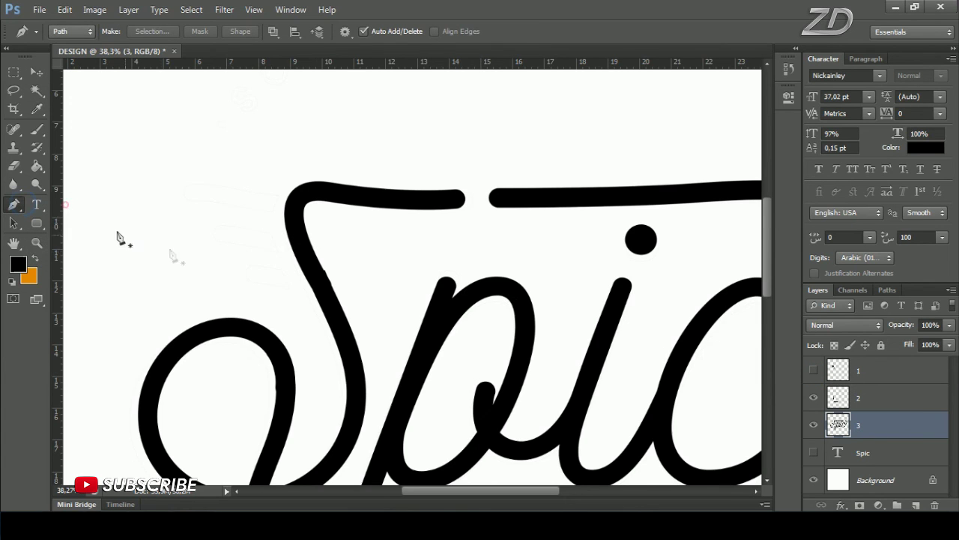
pyautogui.scroll(1, 300, 286)
pyautogui.press('alt')
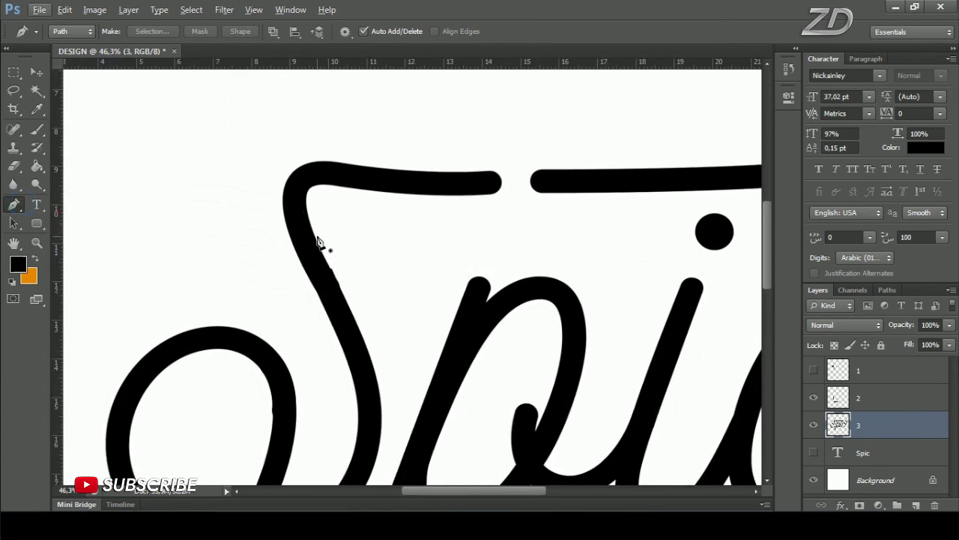
# Step: Outline the excess area of the S stroke with a Pen path and make it a selection with no feather
pyautogui.click(316, 237)
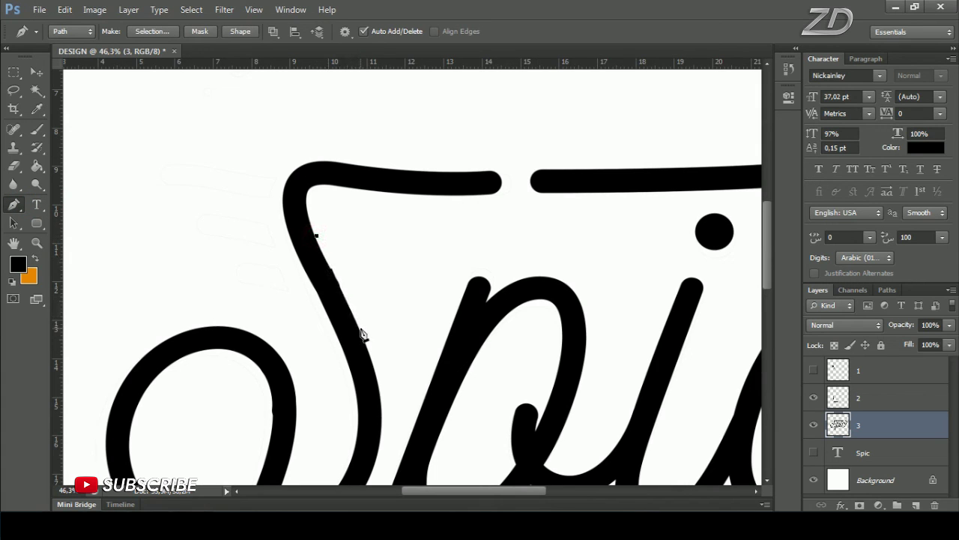
pyautogui.moveTo(361, 330); pyautogui.dragTo(398, 401)
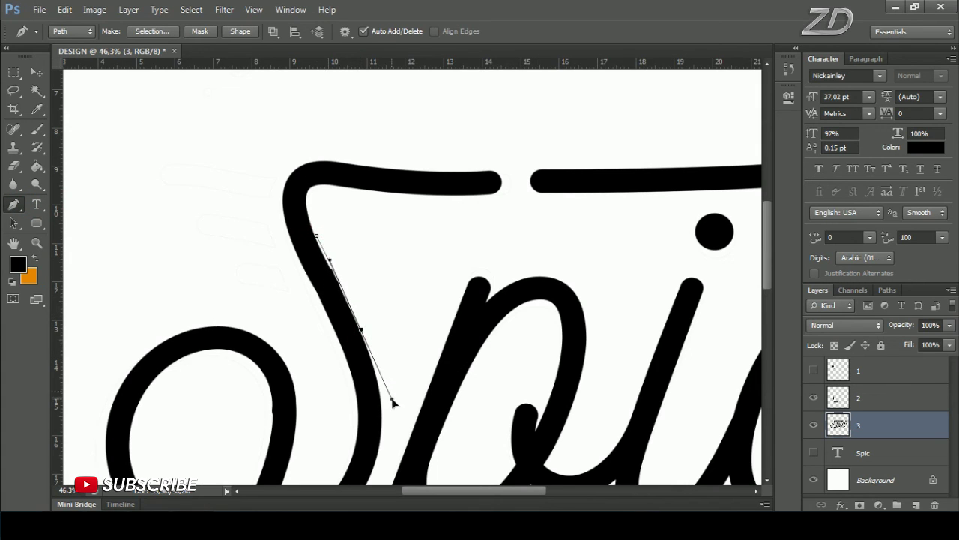
pyautogui.click(412, 296)
pyautogui.click(364, 215)
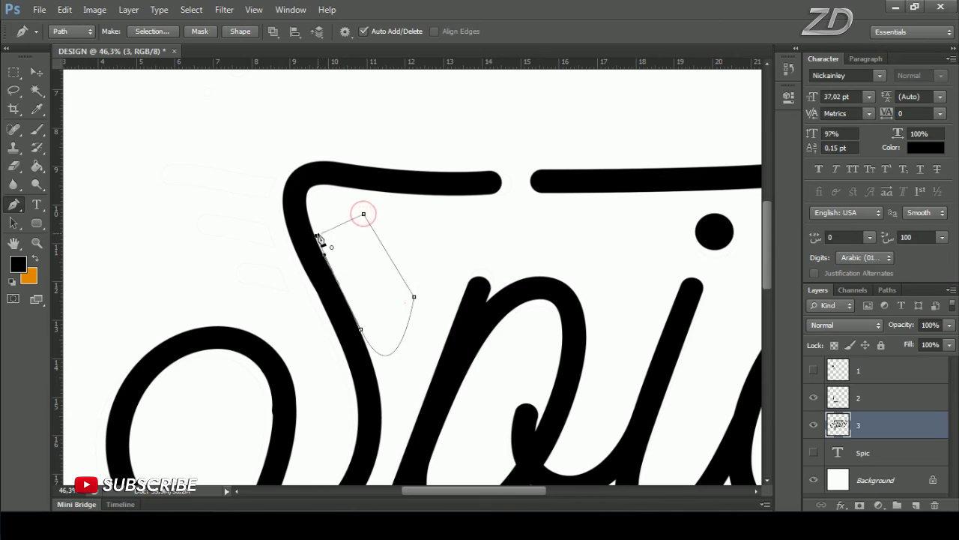
pyautogui.rightClick(374, 240)
pyautogui.click(424, 285)
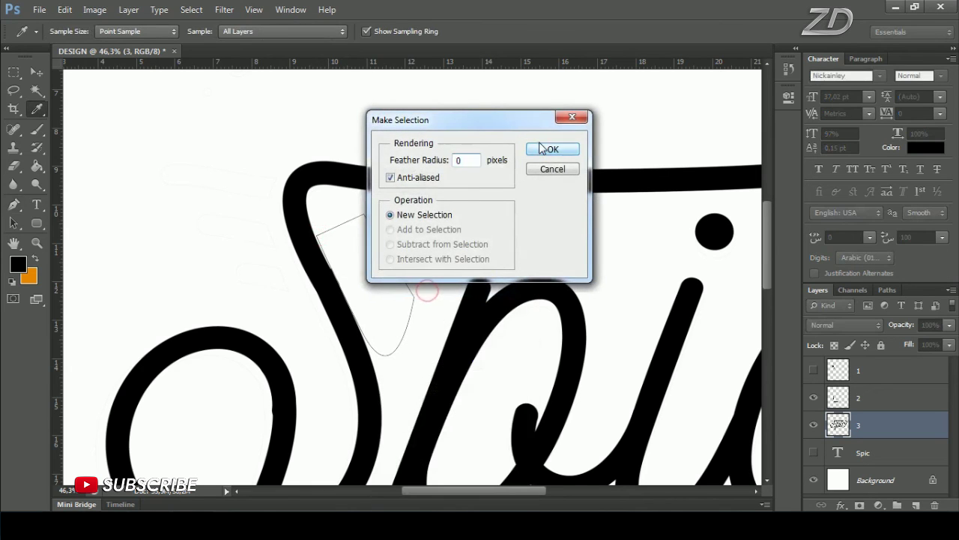
pyautogui.click(549, 149)
# Step: Erase the selected excess with an enlarged plain eraser, then deselect
pyautogui.click(14, 166)
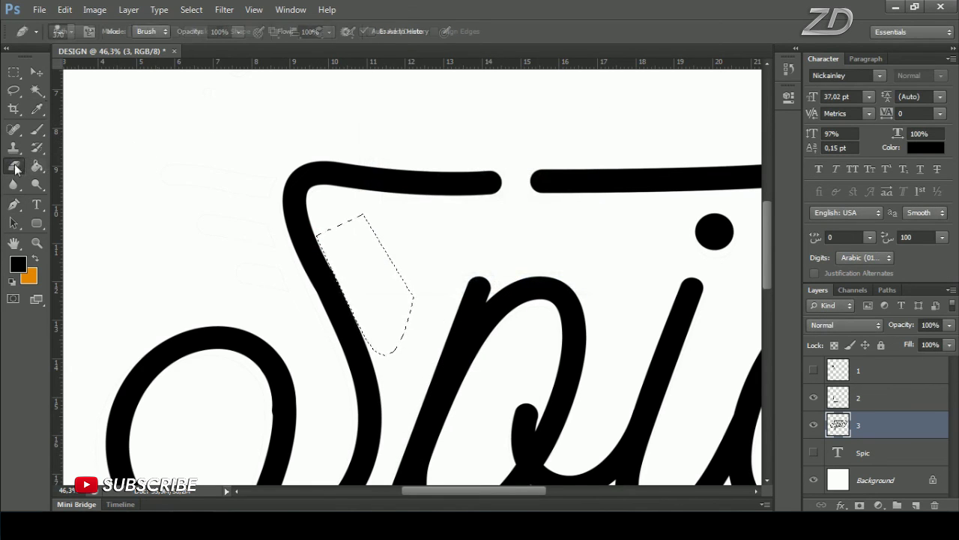
pyautogui.click(61, 167)
pyautogui.rightClick(262, 234)
pyautogui.moveTo(386, 267); pyautogui.dragTo(369, 267)
pyautogui.press('Return')
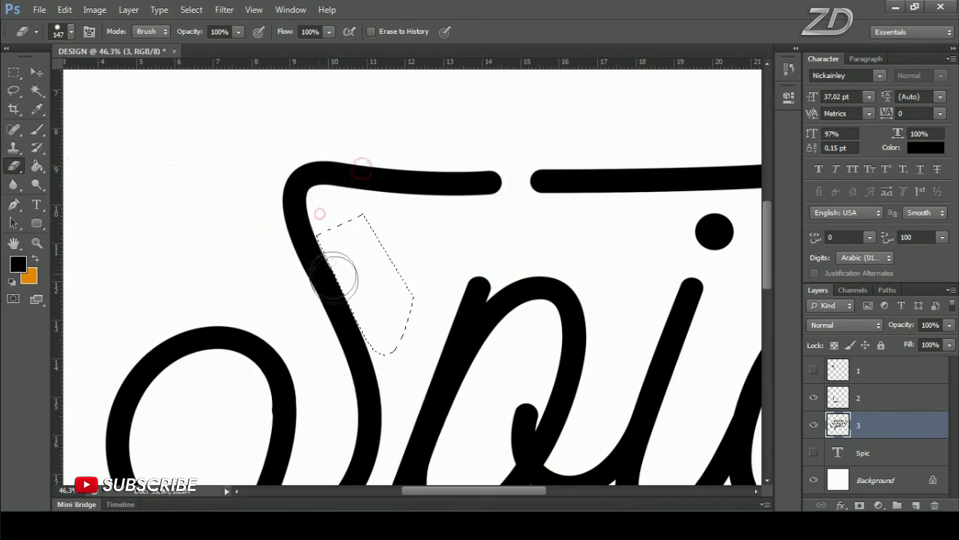
pyautogui.click(191, 9)
pyautogui.click(204, 38)
# Step: Rebuild the stroke edge by filling a curved Pen path with black, then delete the path
pyautogui.moveTo(324, 217); pyautogui.dragTo(321, 206)
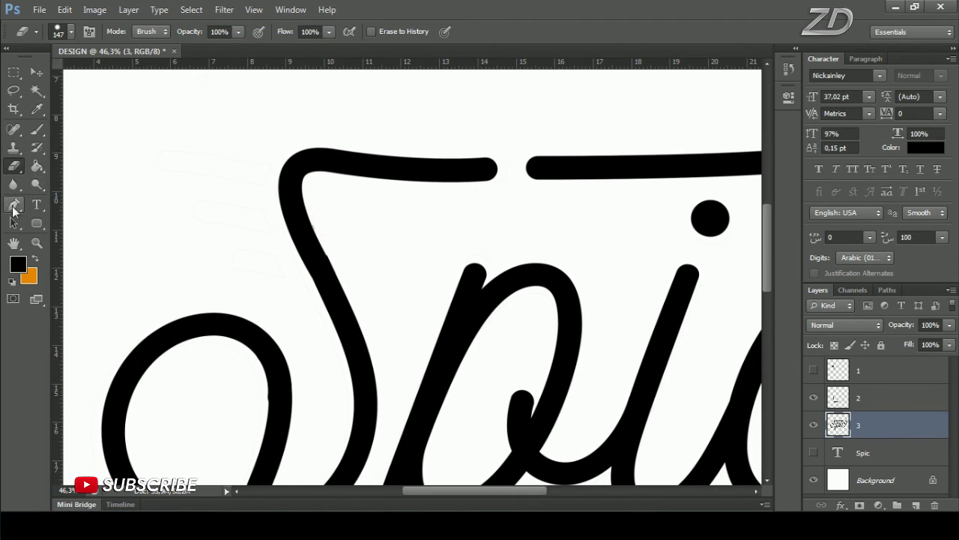
pyautogui.click(14, 203)
pyautogui.moveTo(305, 275); pyautogui.dragTo(309, 236)
pyautogui.click(295, 210)
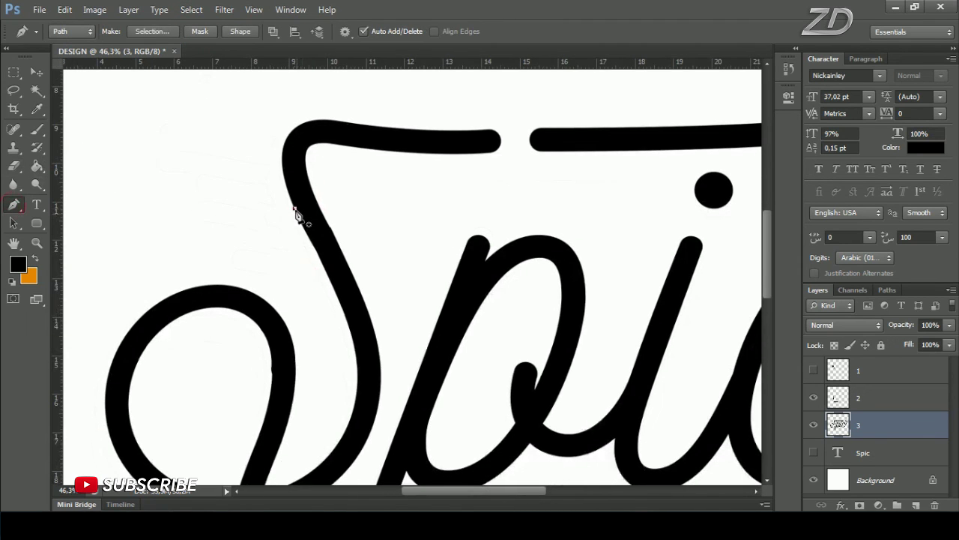
pyautogui.moveTo(362, 348); pyautogui.dragTo(362, 352)
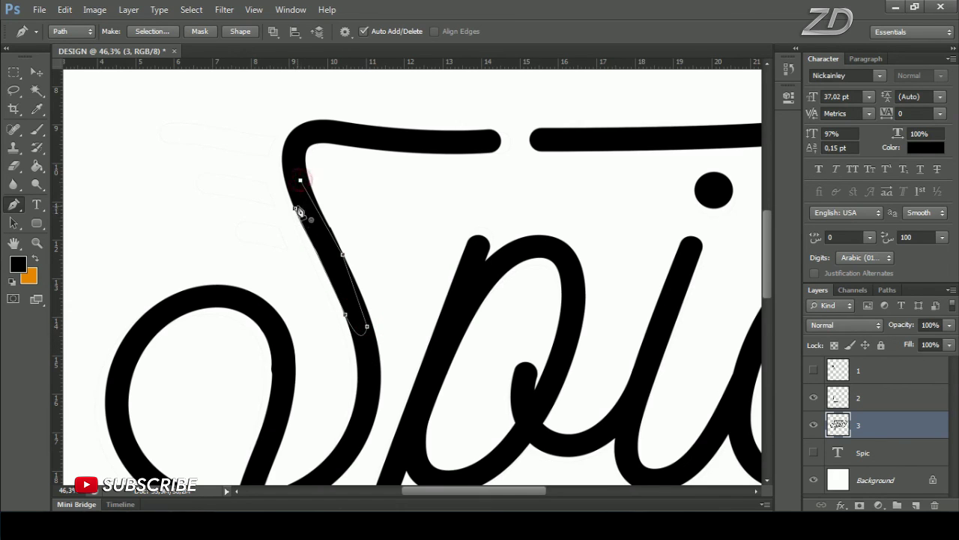
pyautogui.rightClick(365, 205)
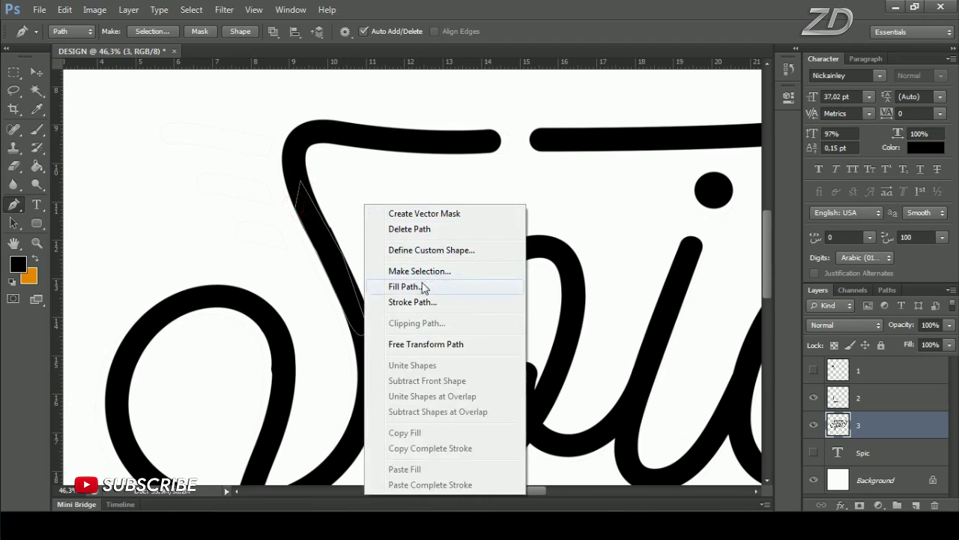
pyautogui.click(435, 288)
pyautogui.click(564, 126)
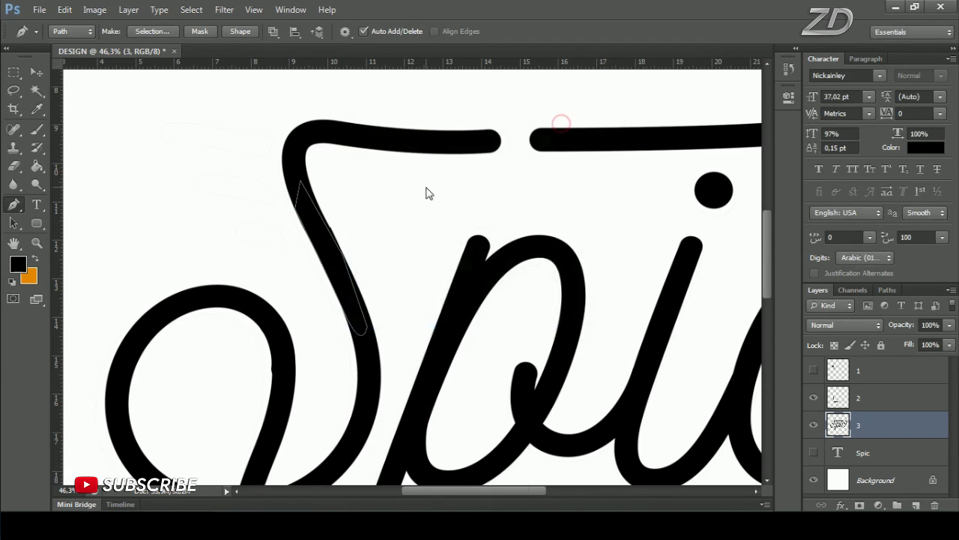
pyautogui.rightClick(430, 193)
pyautogui.click(488, 214)
# Step: Outline the sliver beside the S's upper stem, select it, erase it and deselect
pyautogui.moveTo(418, 252); pyautogui.dragTo(409, 263)
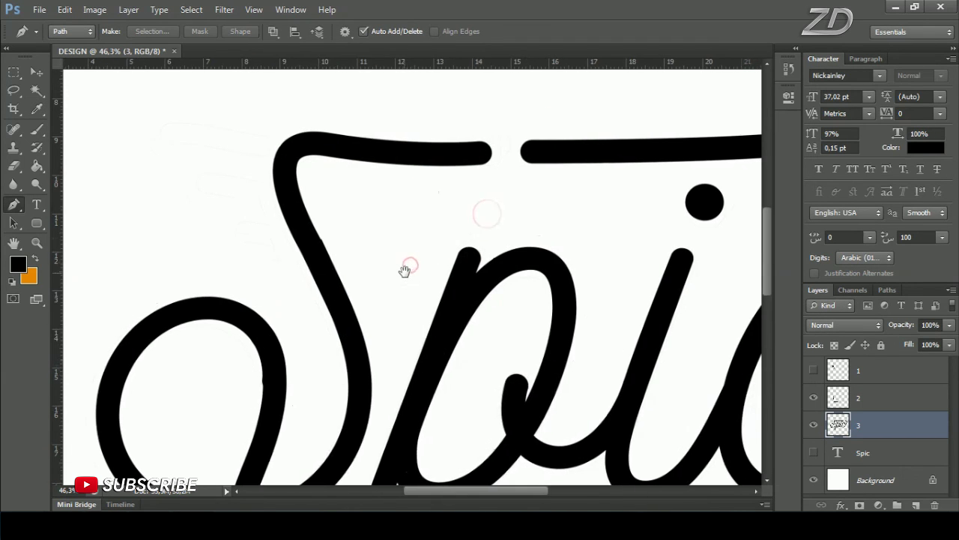
pyautogui.click(309, 215)
pyautogui.moveTo(352, 300); pyautogui.dragTo(368, 331)
pyautogui.moveTo(309, 215); pyautogui.dragTo(368, 215)
pyautogui.rightClick(360, 201)
pyautogui.click(418, 272)
pyautogui.click(527, 156)
pyautogui.click(14, 166)
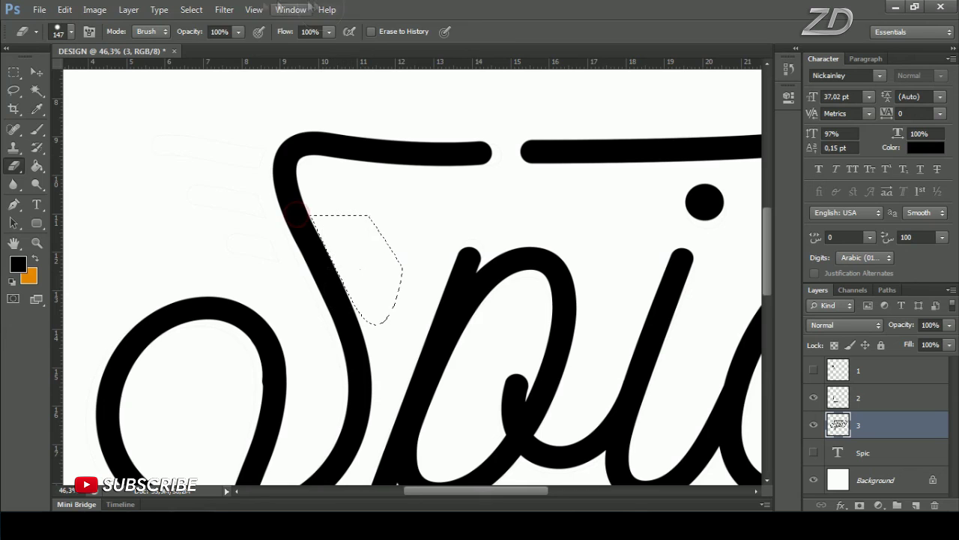
pyautogui.click(191, 10)
pyautogui.click(204, 39)
# Step: Zoom out and hide the bottom stroke on layer 2 to check the result
pyautogui.scroll(-2, 349, 204)
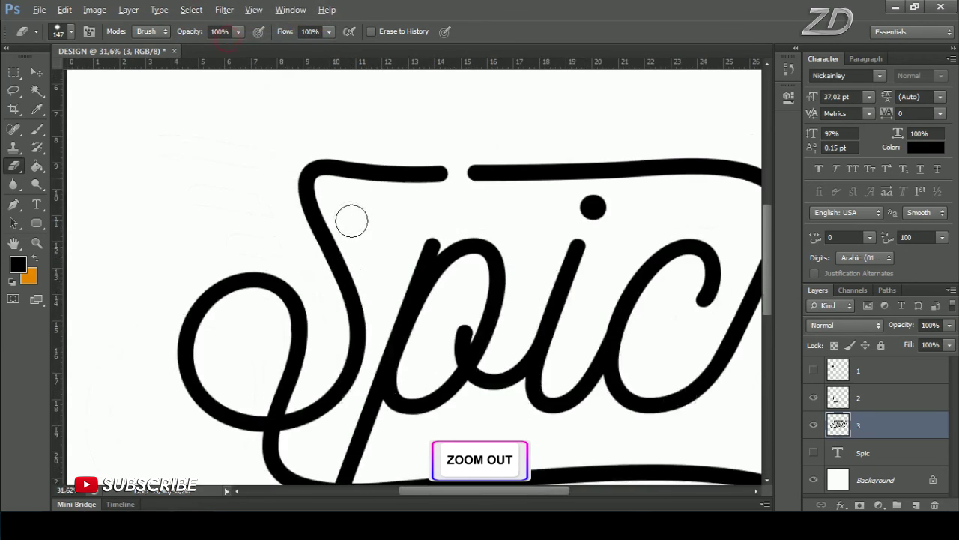
pyautogui.scroll(-2, 371, 252)
pyautogui.scroll(-1, 372, 252)
pyautogui.scroll(-1, 411, 280)
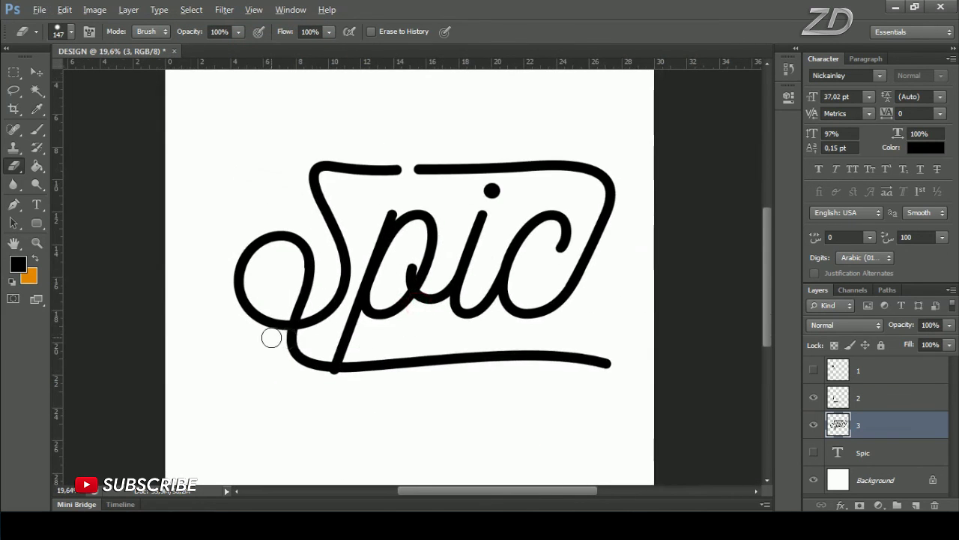
pyautogui.scroll(1, 268, 332)
pyautogui.click(814, 397)
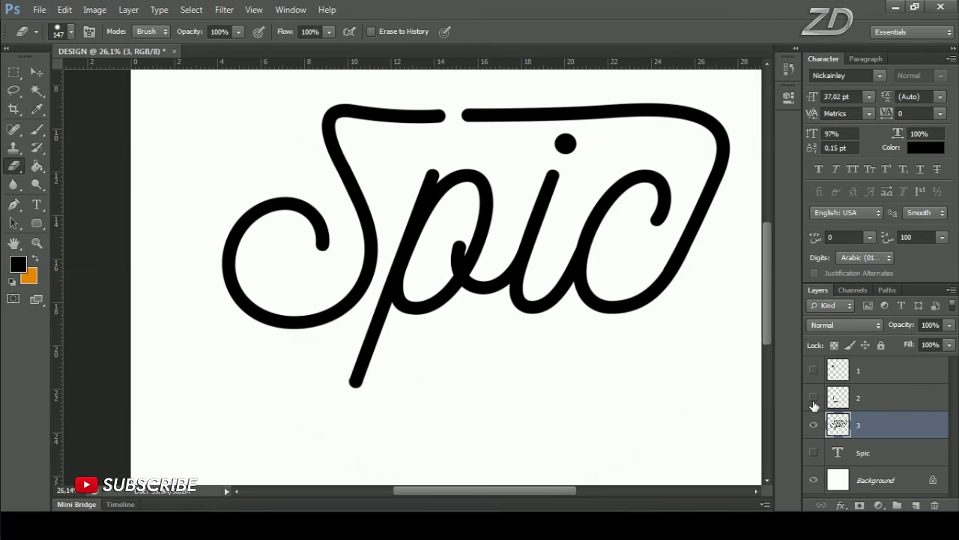
# Step: Merge the Spic stroke layers into one and toggle it to check
pyautogui.keyDown('ctrl'); pyautogui.click(887, 398); pyautogui.keyUp('ctrl')
pyautogui.rightClick(887, 398)
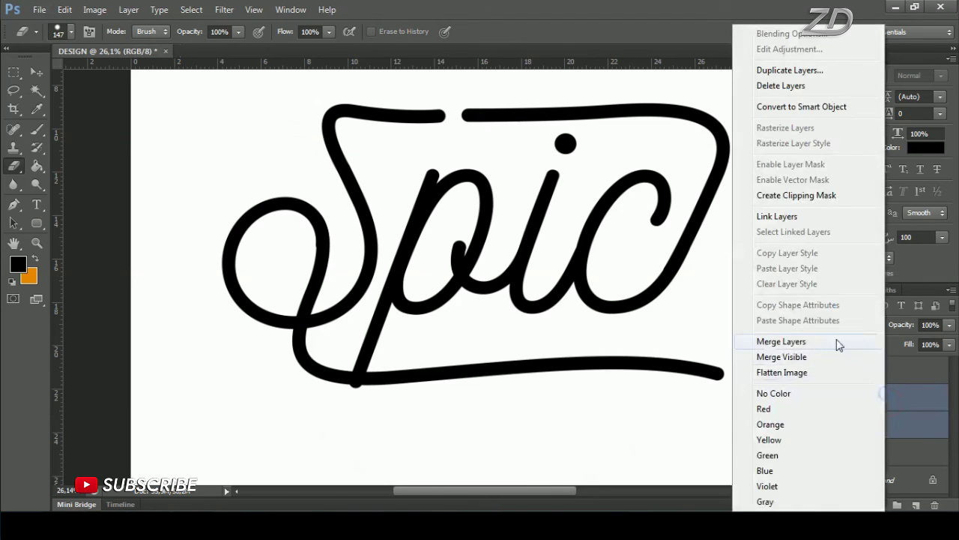
pyautogui.click(792, 342)
pyautogui.click(814, 397)
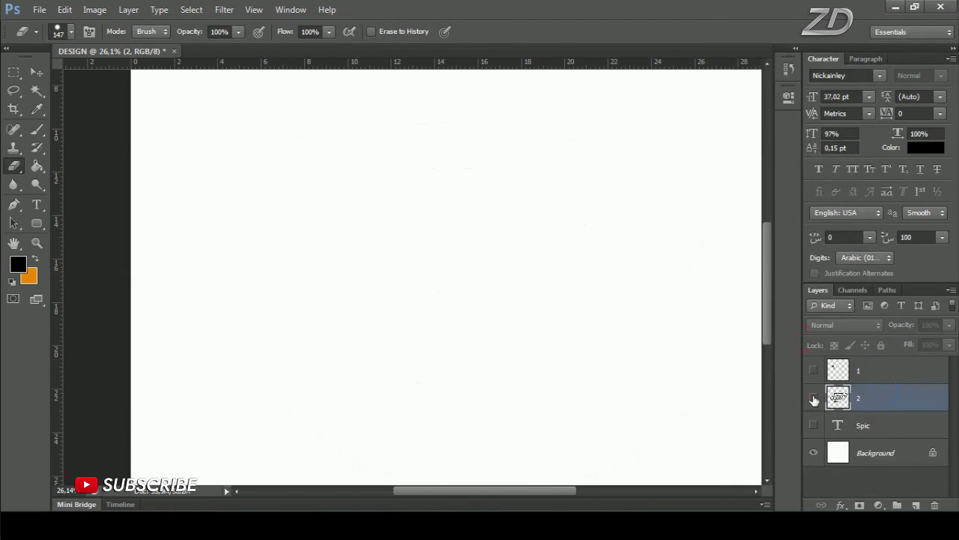
pyautogui.keyDown('alt'); pyautogui.scroll(2, 300, 332); pyautogui.keyUp('alt')
pyautogui.keyDown('alt'); pyautogui.scroll(2, 306, 300); pyautogui.keyUp('alt')
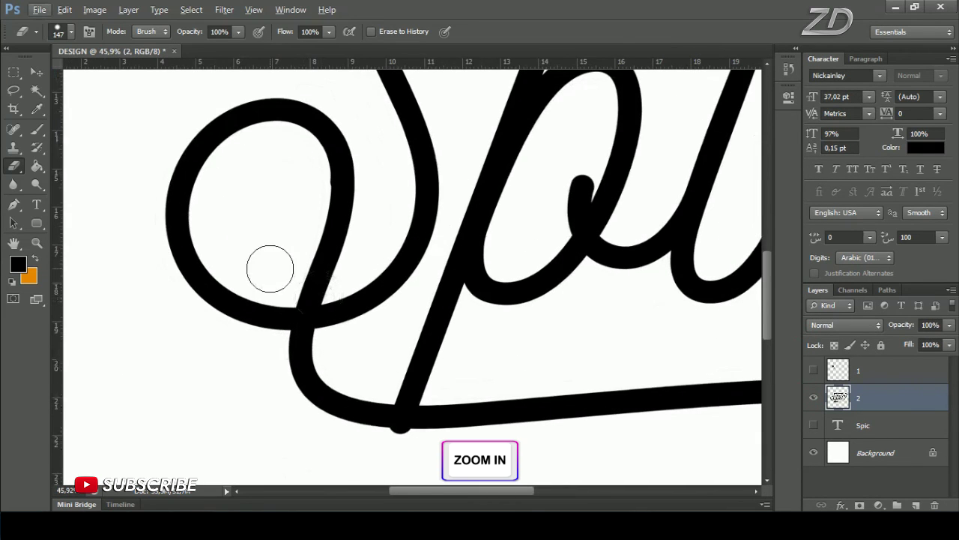
# Step: Draw a closed Pen path around the S crossing and turn it into a selection
pyautogui.click(14, 204)
pyautogui.keyDown('alt'); pyautogui.scroll(1, 205, 218); pyautogui.keyUp('alt')
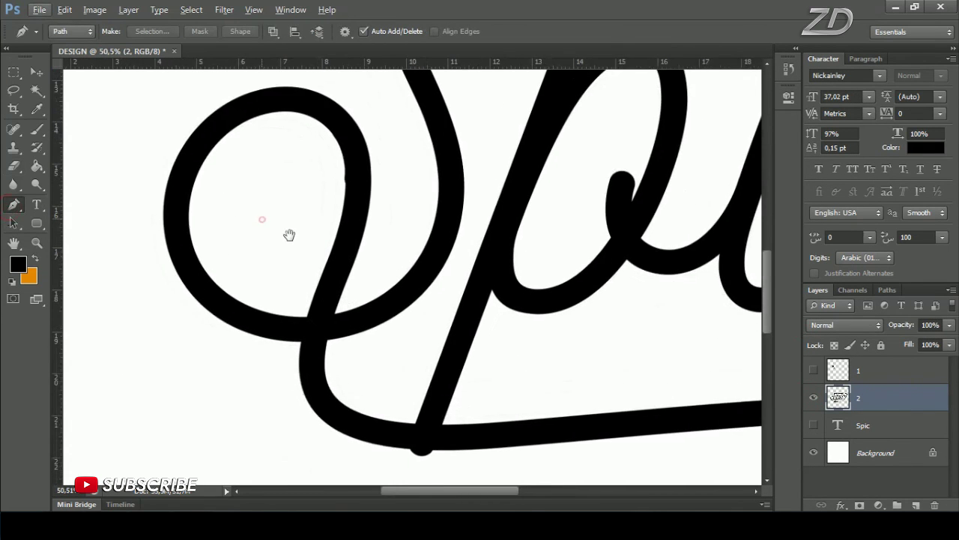
pyautogui.keyDown('alt'); pyautogui.scroll(1, 262, 219); pyautogui.keyUp('alt')
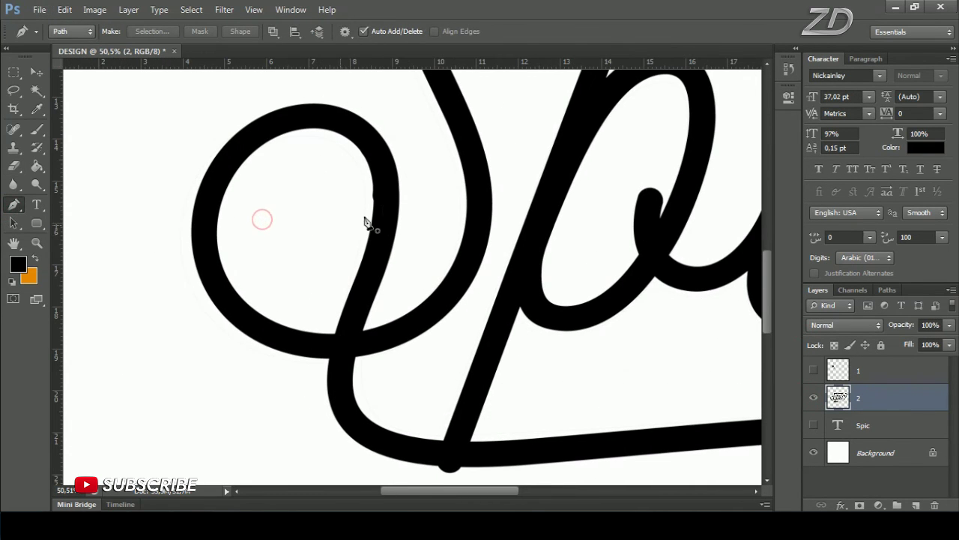
pyautogui.click(349, 141)
pyautogui.moveTo(358, 270); pyautogui.dragTo(317, 367)
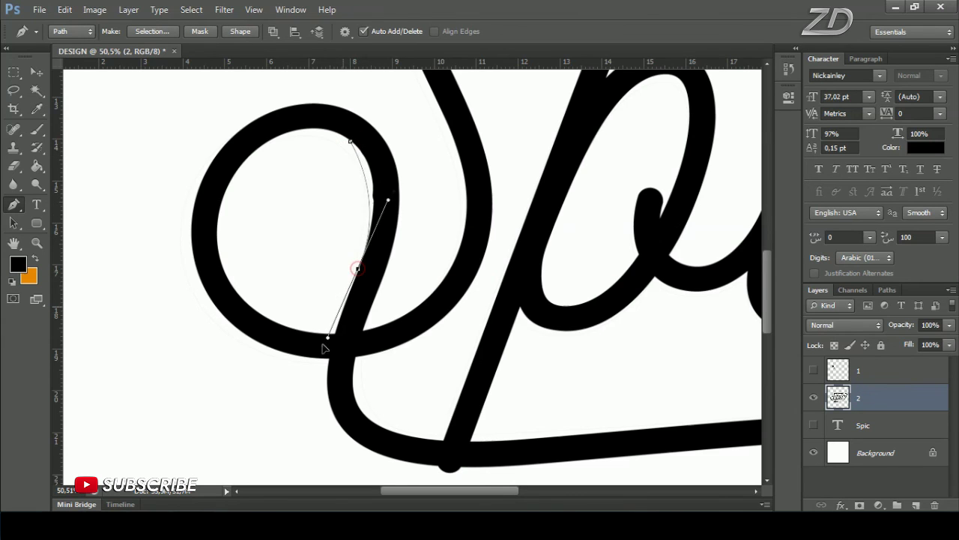
pyautogui.moveTo(299, 237); pyautogui.dragTo(301, 184)
pyautogui.click(299, 183)
pyautogui.click(349, 141)
pyautogui.rightClick(413, 146)
pyautogui.click(484, 213)
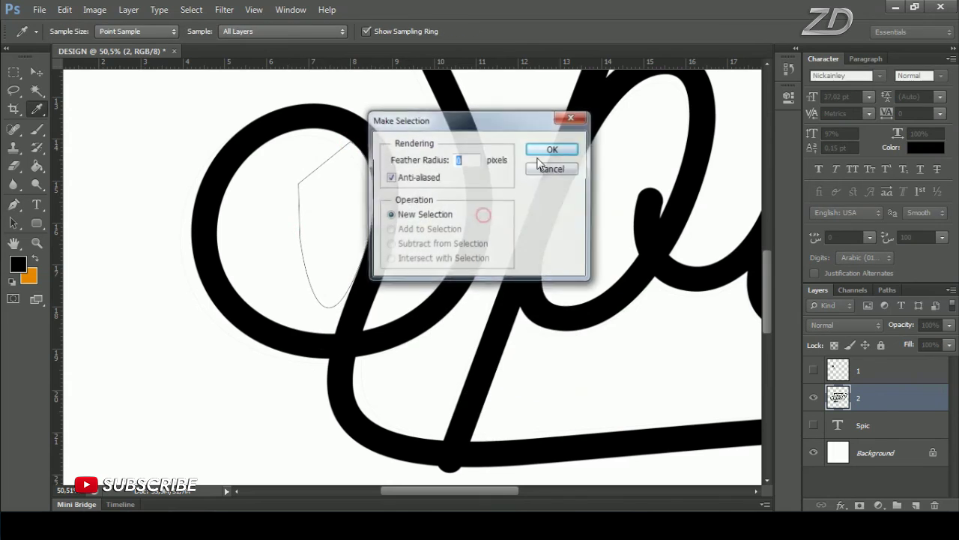
pyautogui.click(547, 149)
# Step: Erase the stroke inside the selection, deselect, and toggle the lettering layer to check
pyautogui.click(15, 165)
pyautogui.click(85, 161)
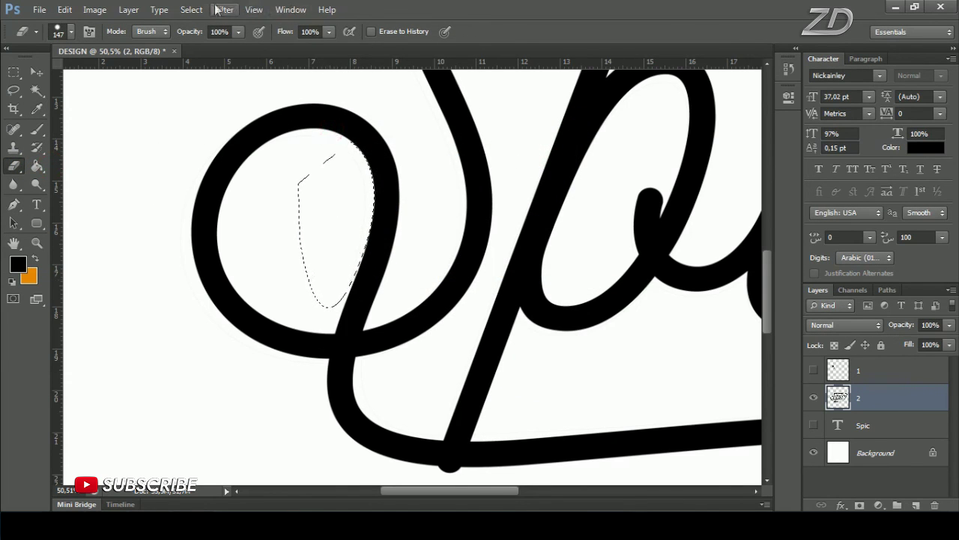
pyautogui.click(191, 9)
pyautogui.click(225, 37)
pyautogui.scroll(-2, 351, 202)
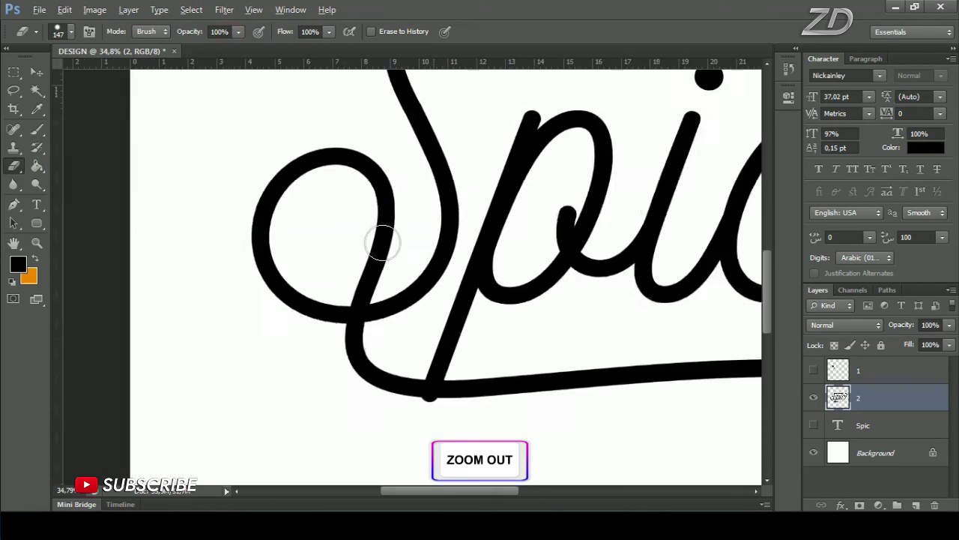
pyautogui.scroll(-2, 359, 217)
pyautogui.scroll(-1, 371, 236)
pyautogui.scroll(-1, 386, 255)
pyautogui.scroll(1, 391, 264)
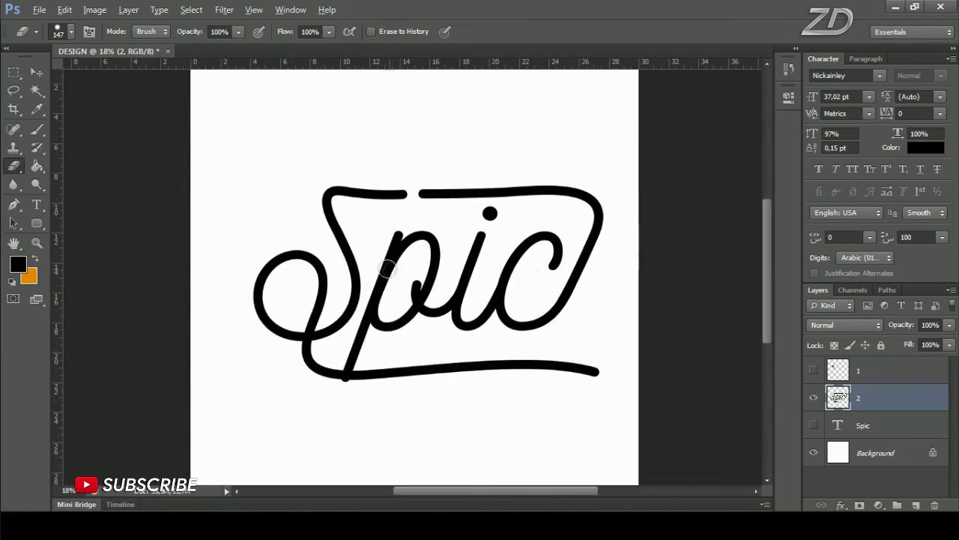
pyautogui.click(814, 398)
# Step: Load the Spic lettering as a selection on a new layer with foreground colour dd8200
pyautogui.keyDown('ctrl'); pyautogui.click(839, 399); pyautogui.keyUp('ctrl')
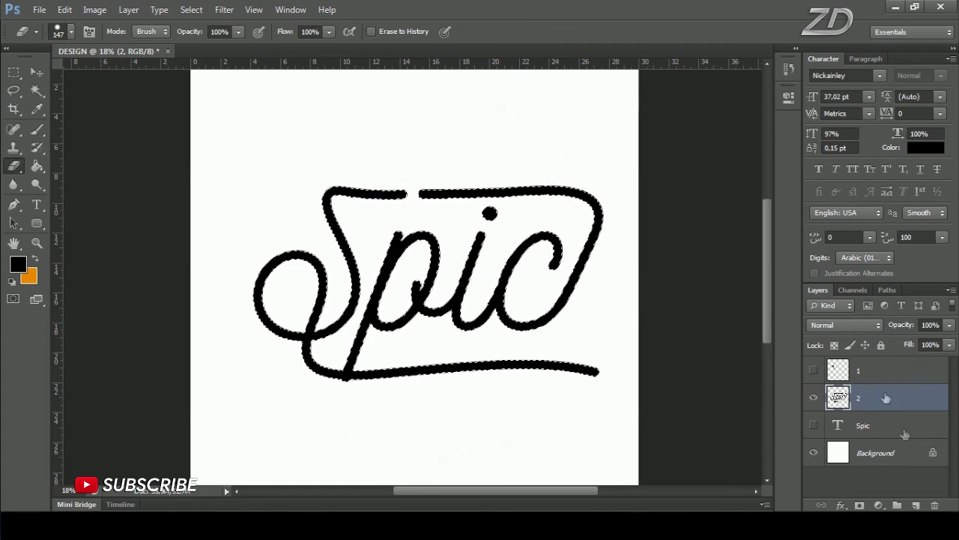
pyautogui.click(921, 504)
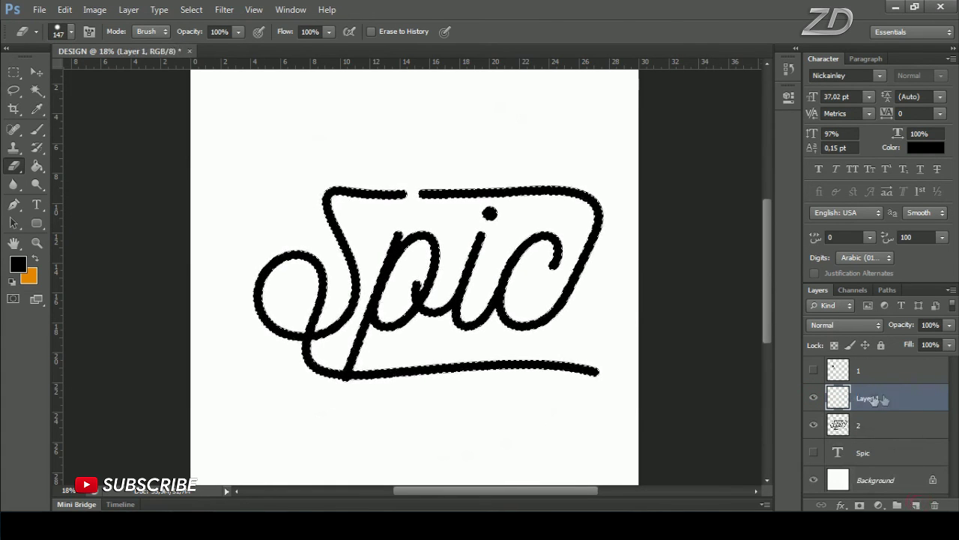
pyautogui.moveTo(16, 72); pyautogui.dragTo(59, 80)
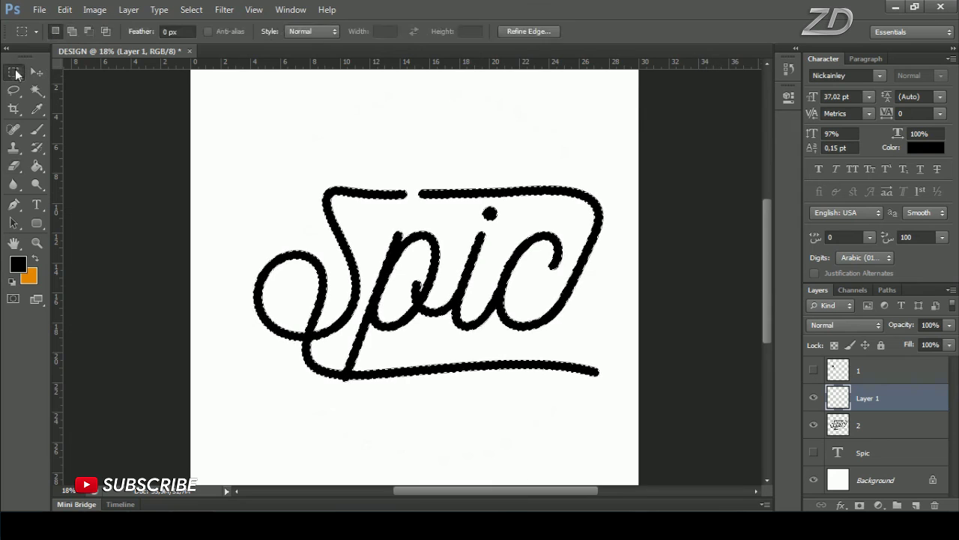
pyautogui.click(35, 257)
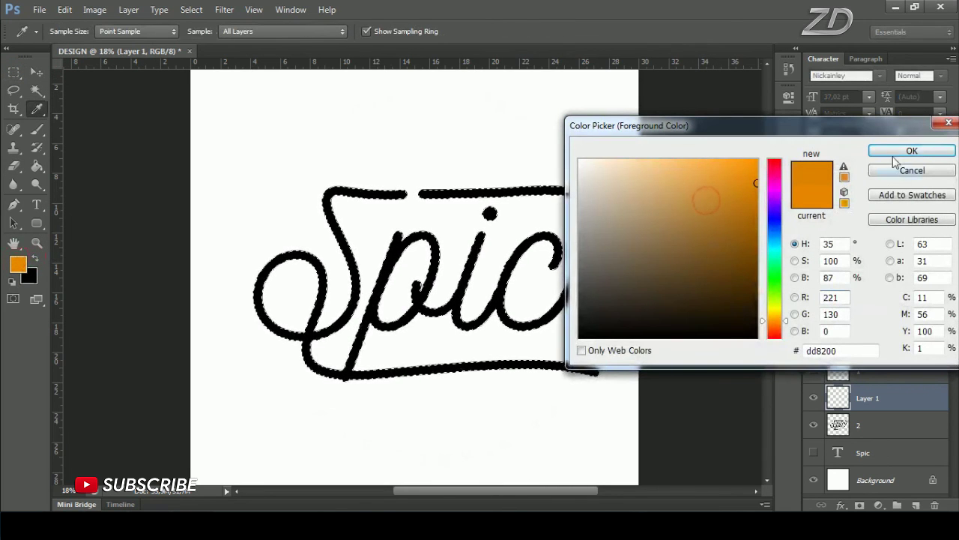
pyautogui.click(910, 152)
# Step: Stroke the selection 30 px orange outside, deselect, and hide the outline layer
pyautogui.rightClick(397, 212)
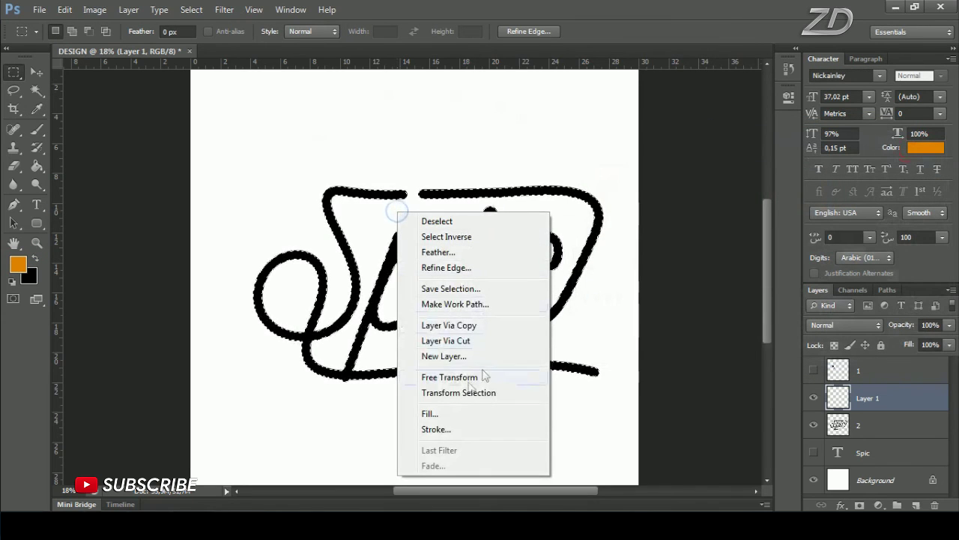
pyautogui.click(436, 429)
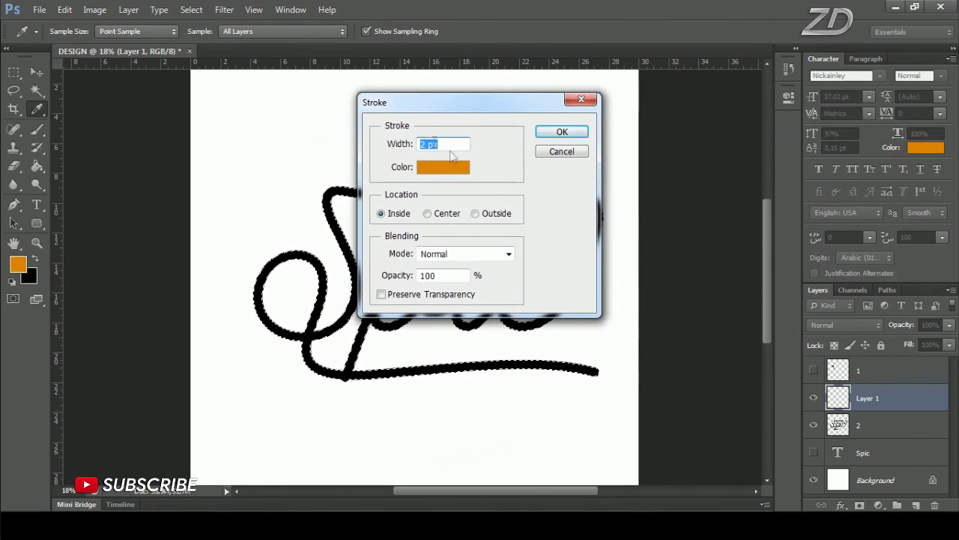
pyautogui.write('30')
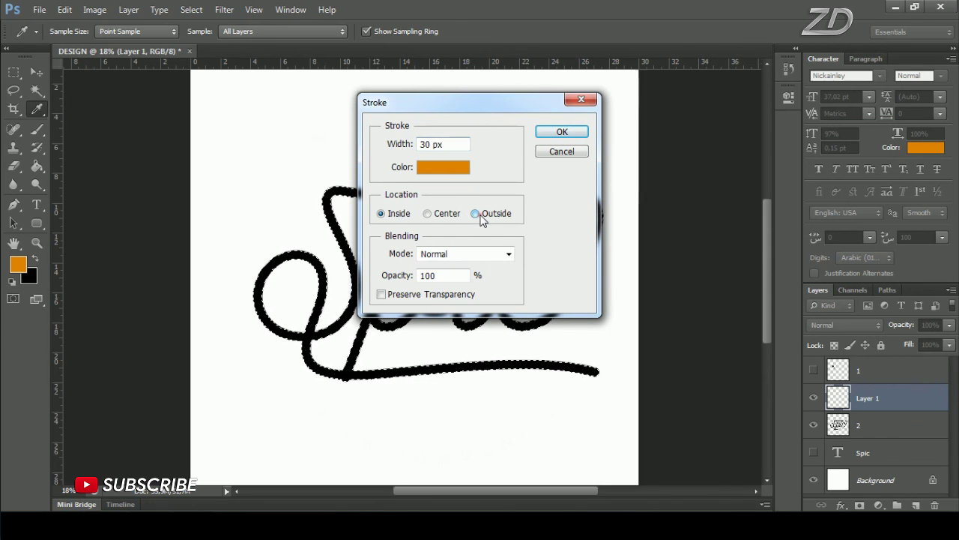
pyautogui.click(558, 132)
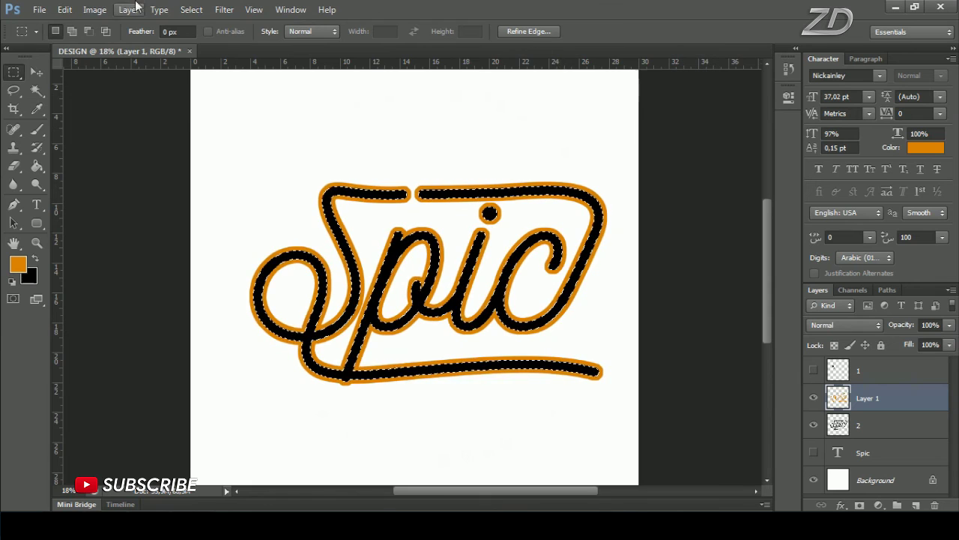
pyautogui.click(196, 10)
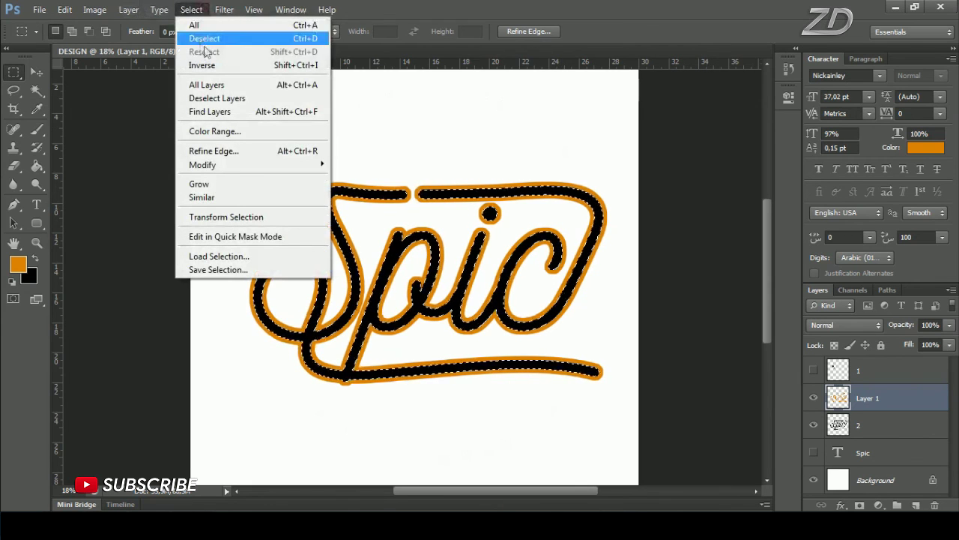
pyautogui.click(241, 41)
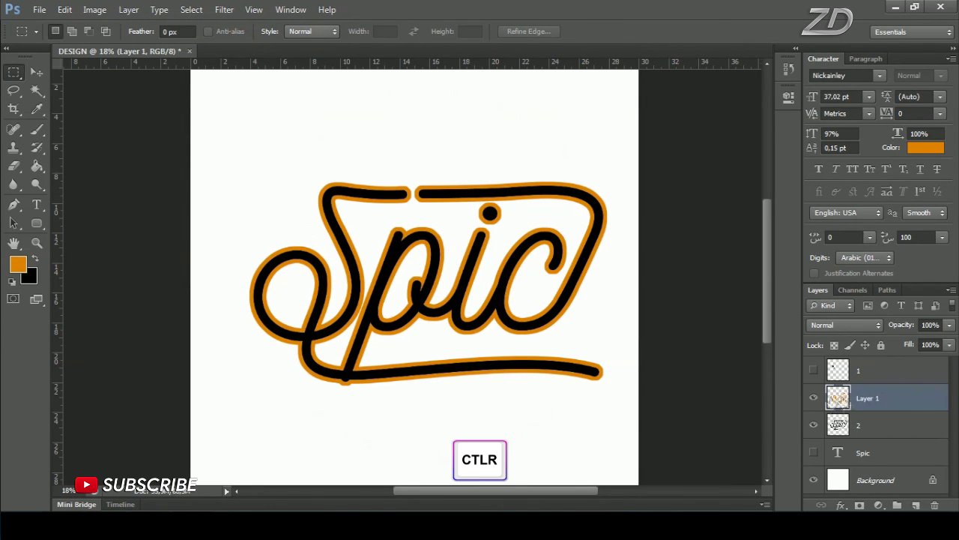
pyautogui.keyDown('ctrl'); pyautogui.click(836, 401); pyautogui.keyUp('ctrl')
pyautogui.click(813, 397)
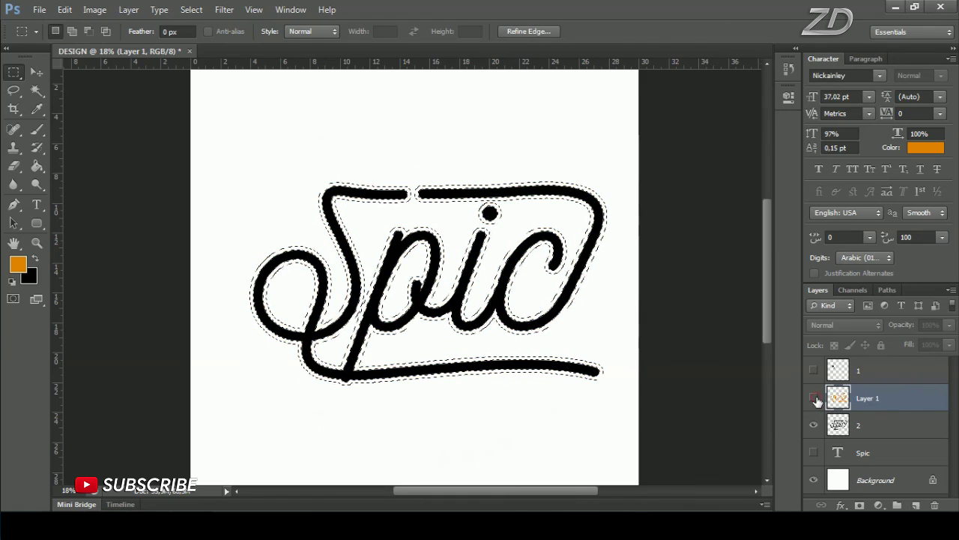
# Step: Select and show the speed-lines layer and switch to the Eraser Tool
pyautogui.click(873, 370)
pyautogui.click(813, 369)
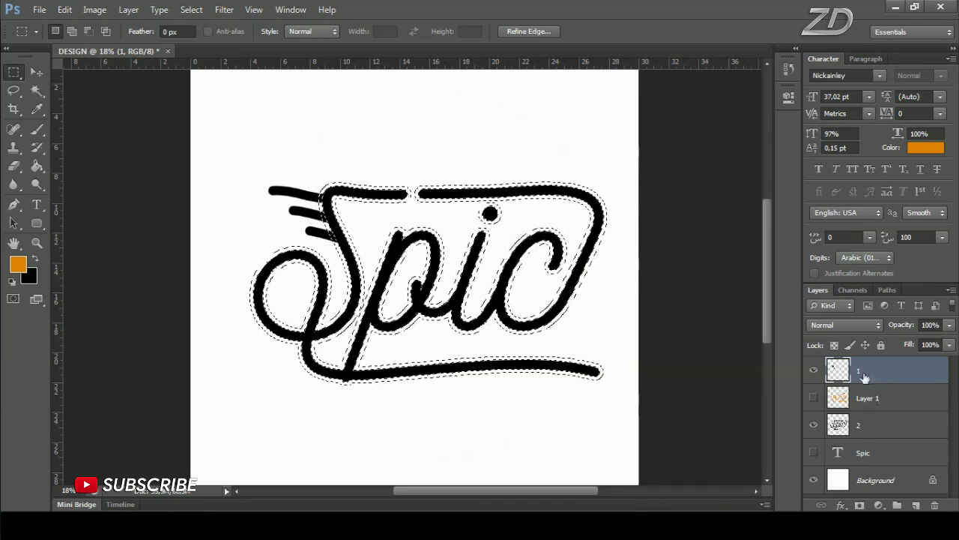
pyautogui.rightClick(14, 166)
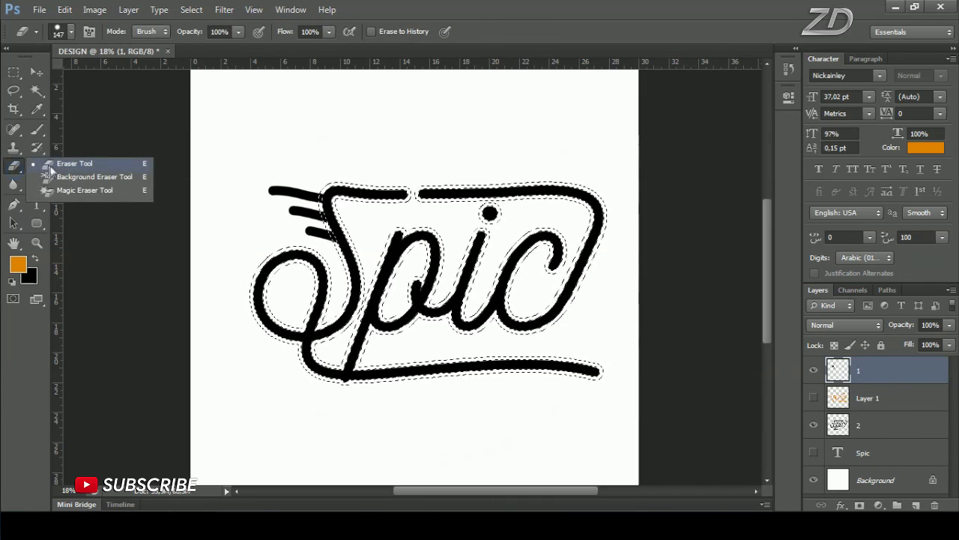
pyautogui.click(75, 164)
# Step: Erase the speed lines where they overlap the S, deselect, and hide them to compare
pyautogui.scroll(2, 308, 227)
pyautogui.scroll(1, 307, 226)
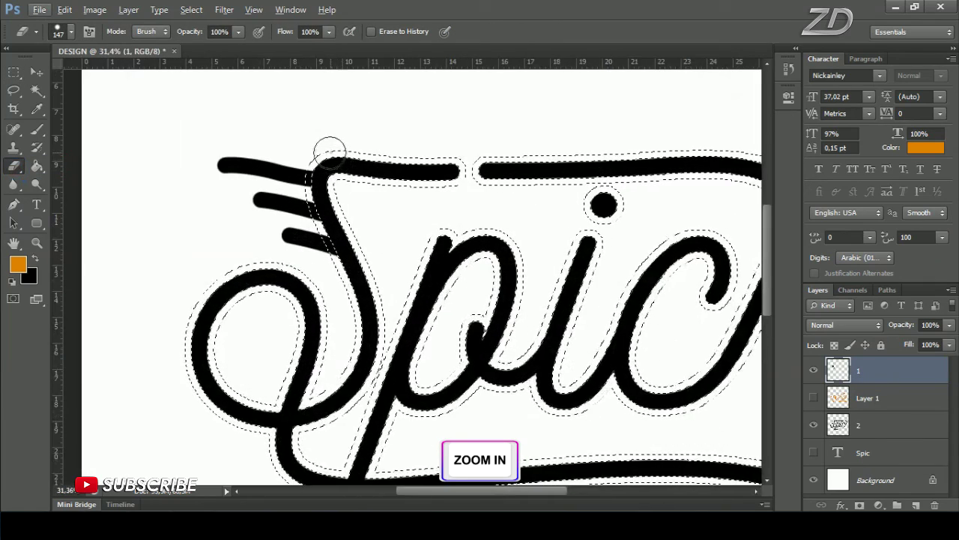
pyautogui.moveTo(299, 188); pyautogui.dragTo(327, 246)
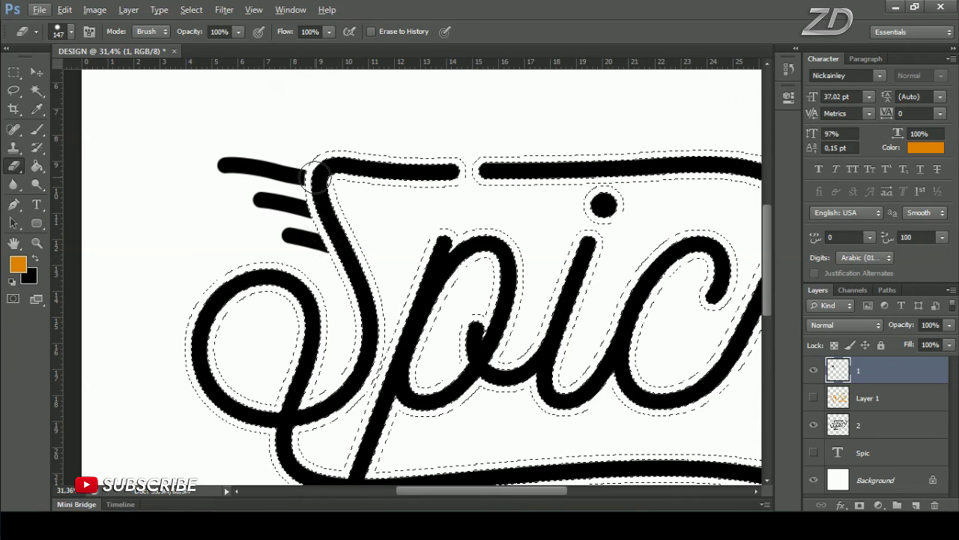
pyautogui.click(192, 10)
pyautogui.click(204, 38)
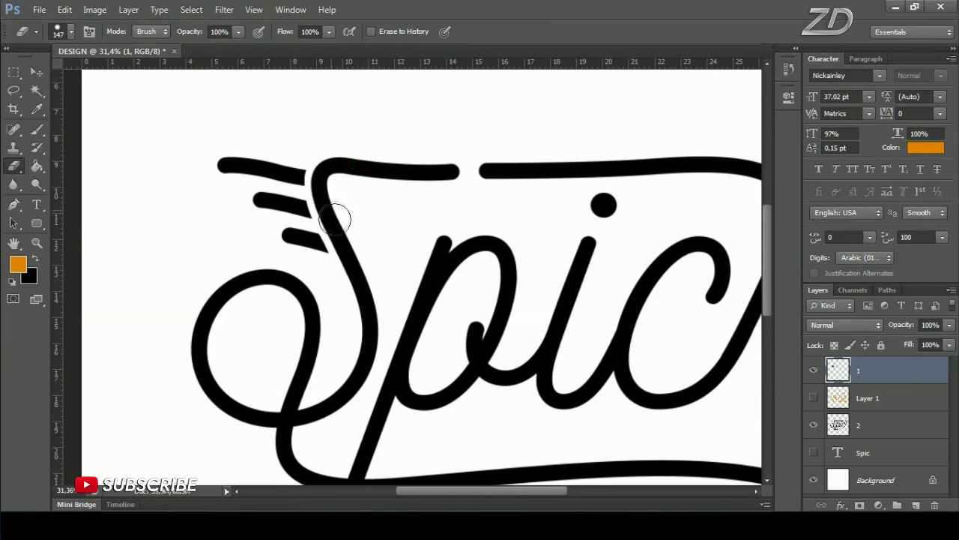
pyautogui.scroll(-2, 361, 312)
pyautogui.scroll(-2, 364, 313)
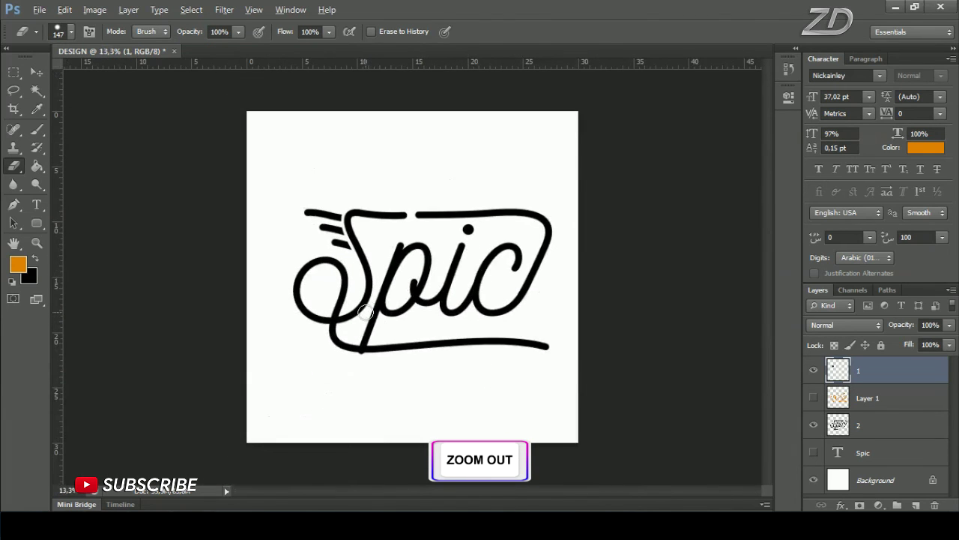
pyautogui.scroll(-1, 366, 313)
pyautogui.click(814, 370)
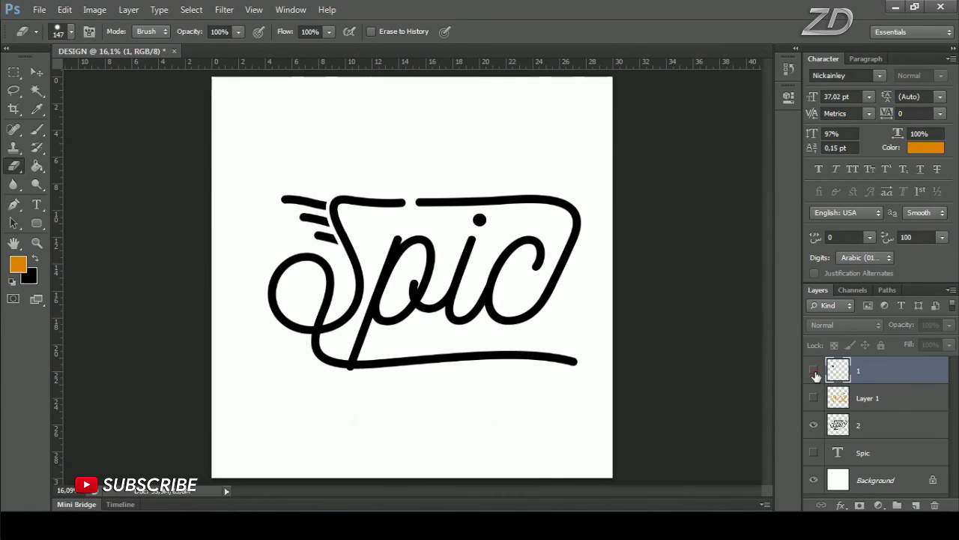
# Step: Merge the speed lines with layer 2 and name the merged layer SPIC
pyautogui.click(814, 370)
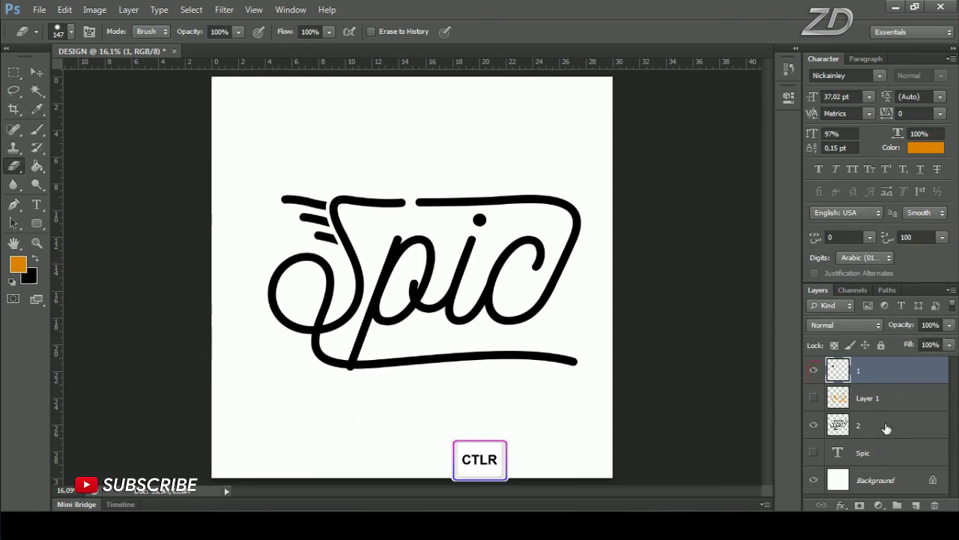
pyautogui.keyDown('ctrl'); pyautogui.click(887, 428); pyautogui.keyUp('ctrl')
pyautogui.rightClick(885, 372)
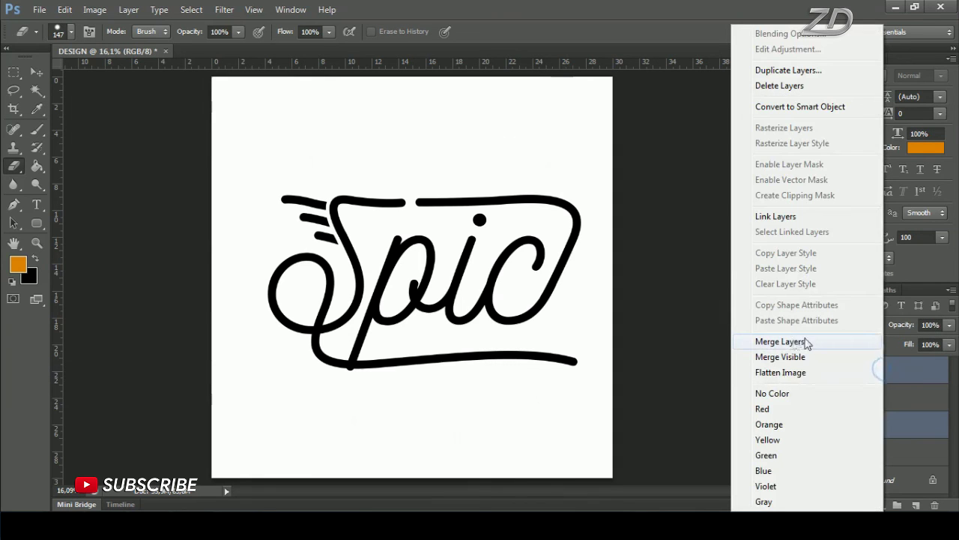
pyautogui.click(780, 341)
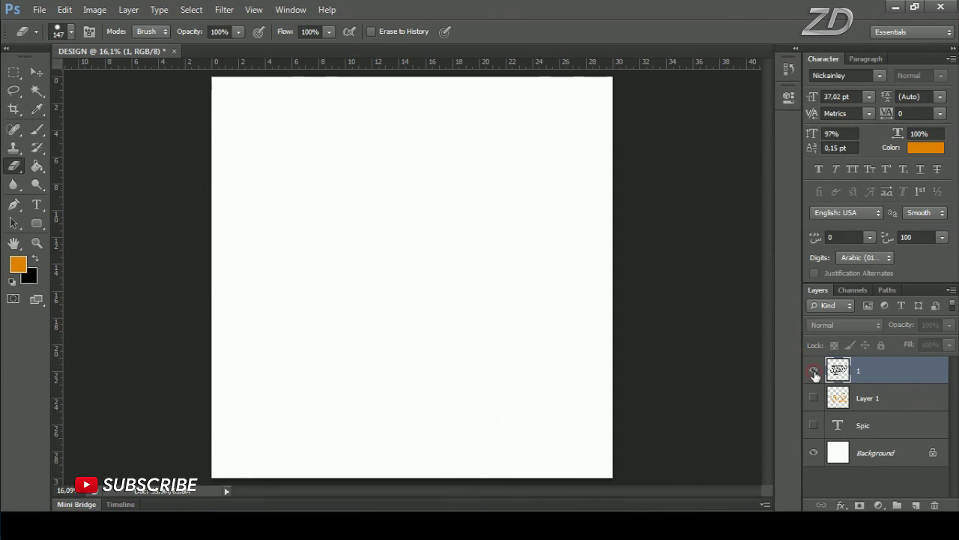
pyautogui.click(814, 370)
pyautogui.write('PIC')
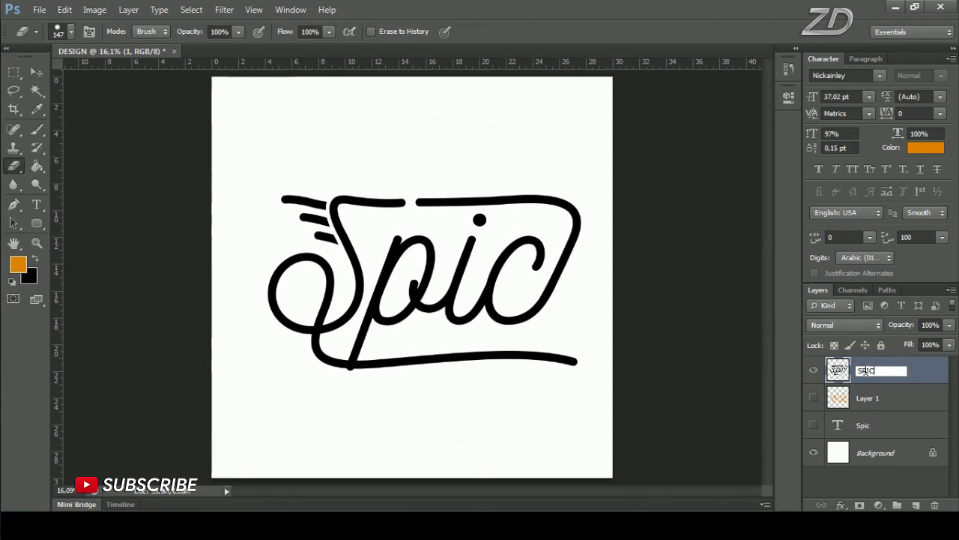
pyautogui.press('Return')
# Step: Hide and delete the orange outline Layer 1
pyautogui.click(813, 398)
pyautogui.rightClick(874, 399)
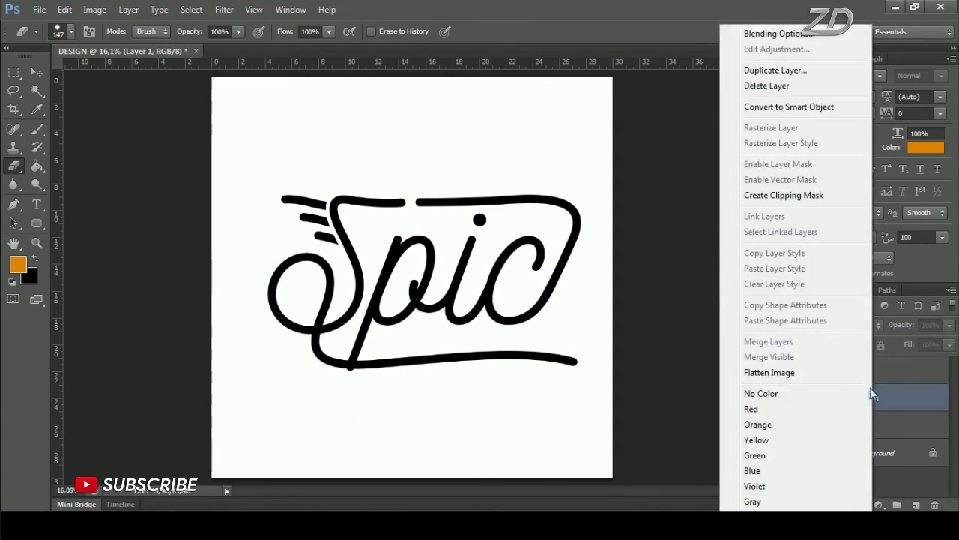
pyautogui.click(798, 87)
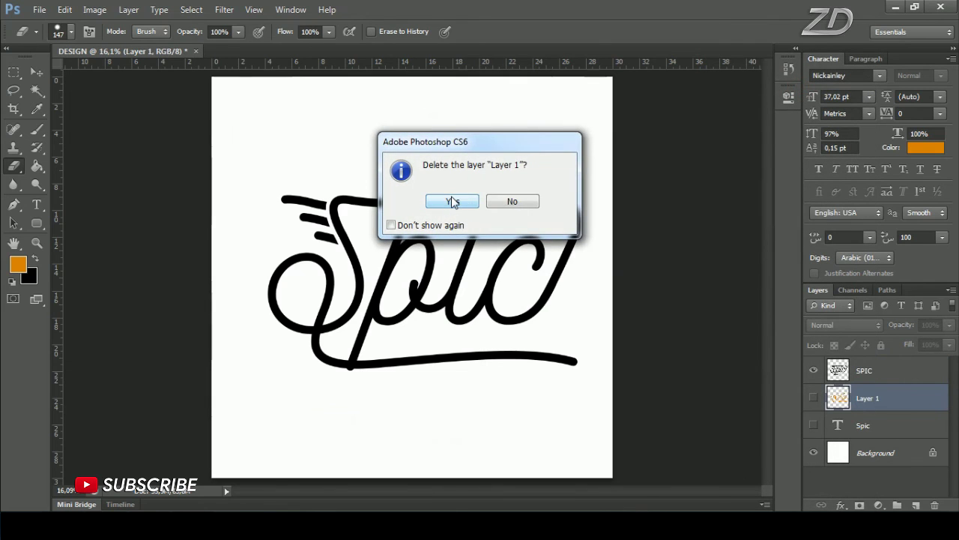
pyautogui.click(454, 200)
# Step: Compare SPIC with the original Spic text layer, leaving SPIC visible and active
pyautogui.click(814, 400)
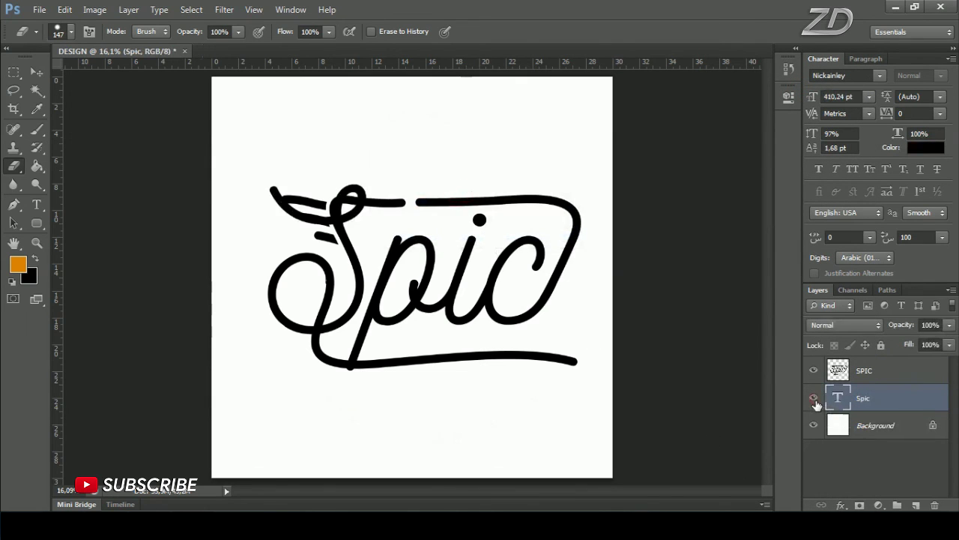
pyautogui.click(813, 370)
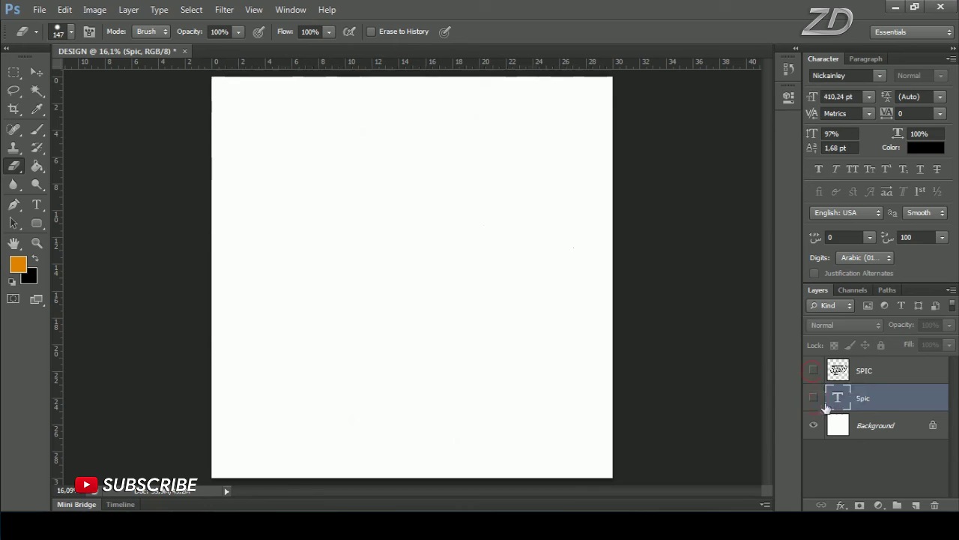
pyautogui.click(814, 400)
pyautogui.click(814, 398)
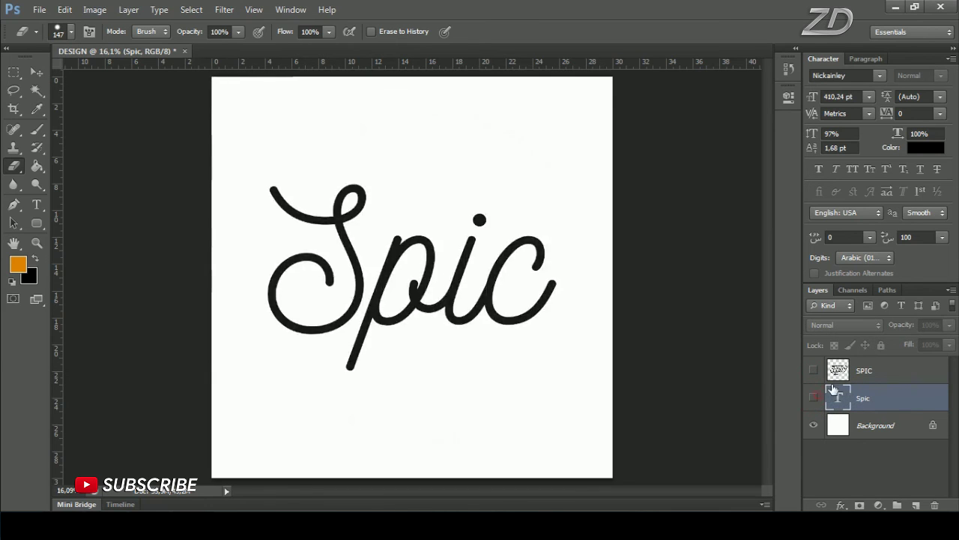
pyautogui.click(894, 374)
pyautogui.click(814, 370)
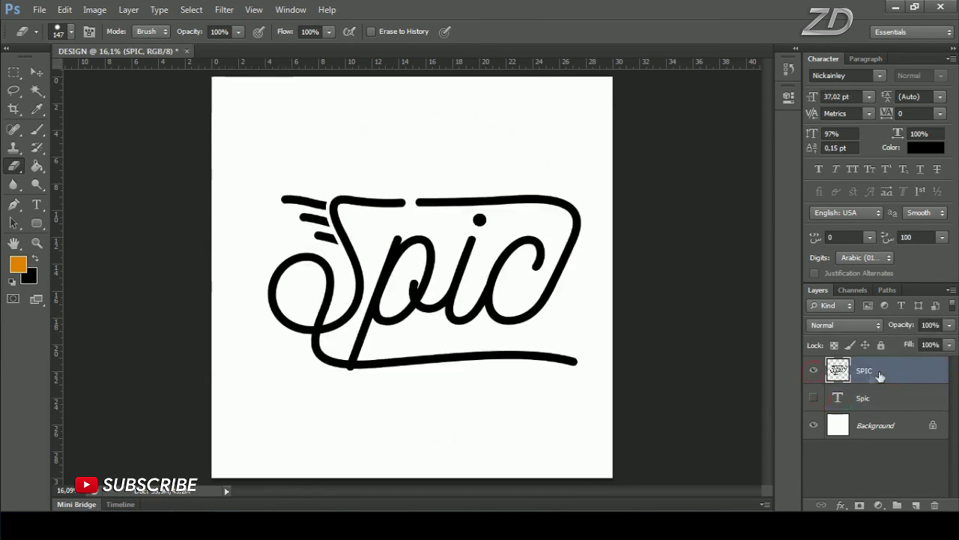
pyautogui.click(36, 222)
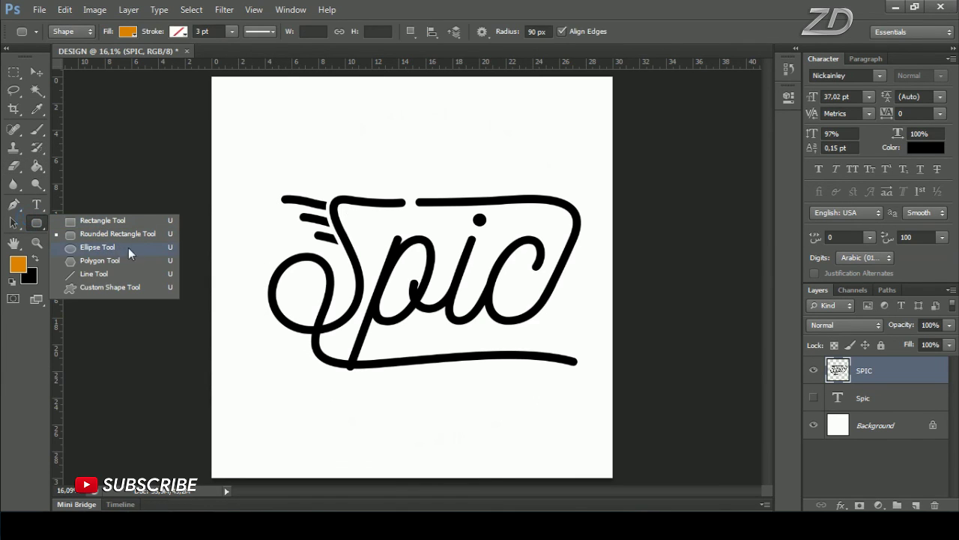
# Step: Draw a large orange circle and centre it vertically and horizontally on the canvas
pyautogui.click(129, 246)
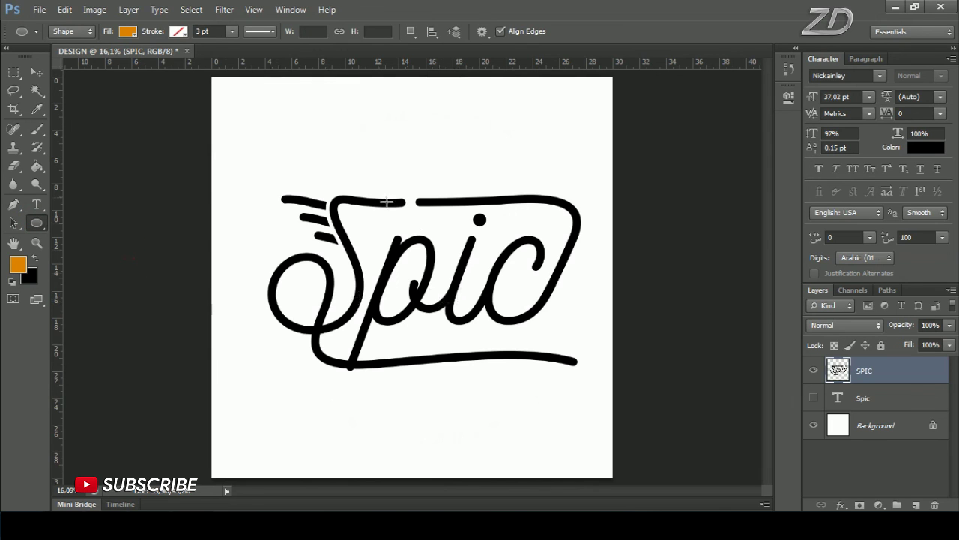
pyautogui.moveTo(274, 136); pyautogui.dragTo(613, 436)
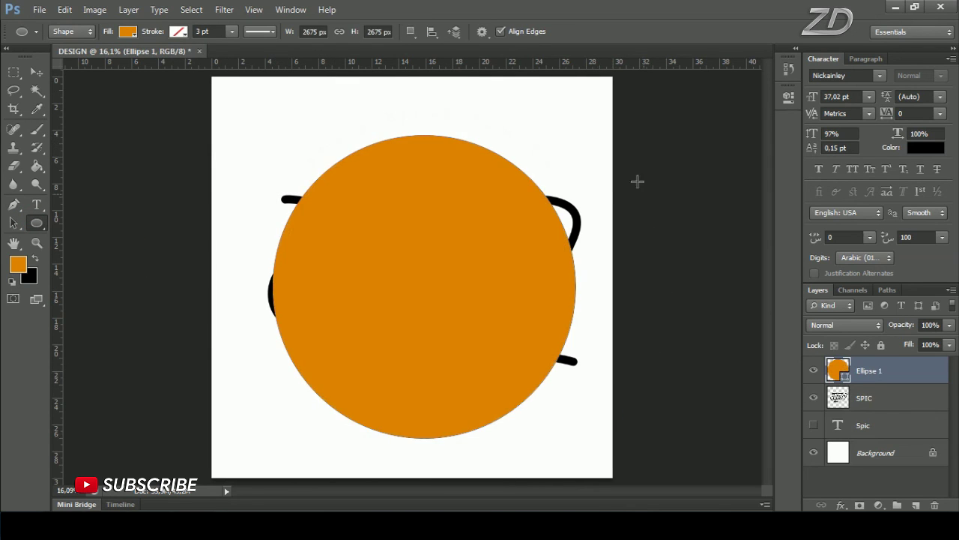
pyautogui.hotkey('ctrl', 'a')
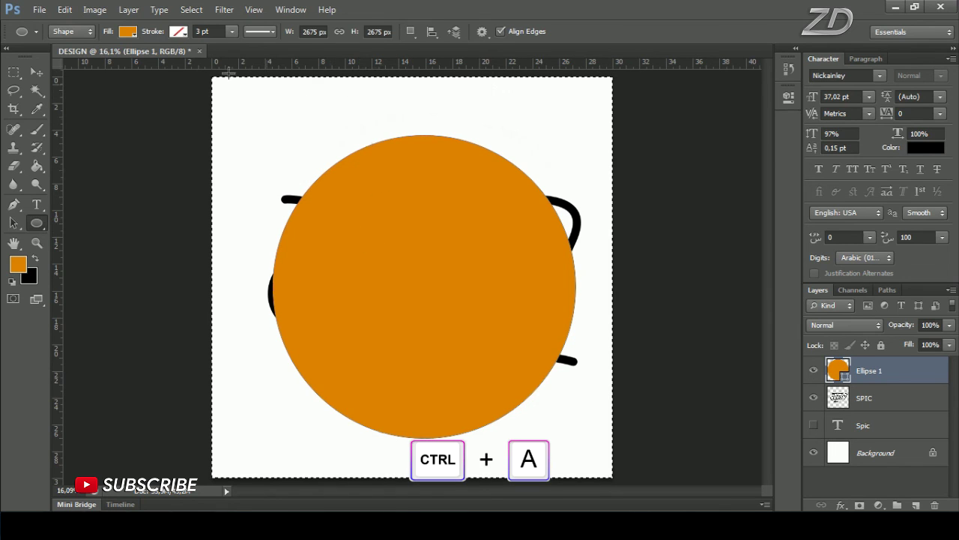
pyautogui.click(38, 74)
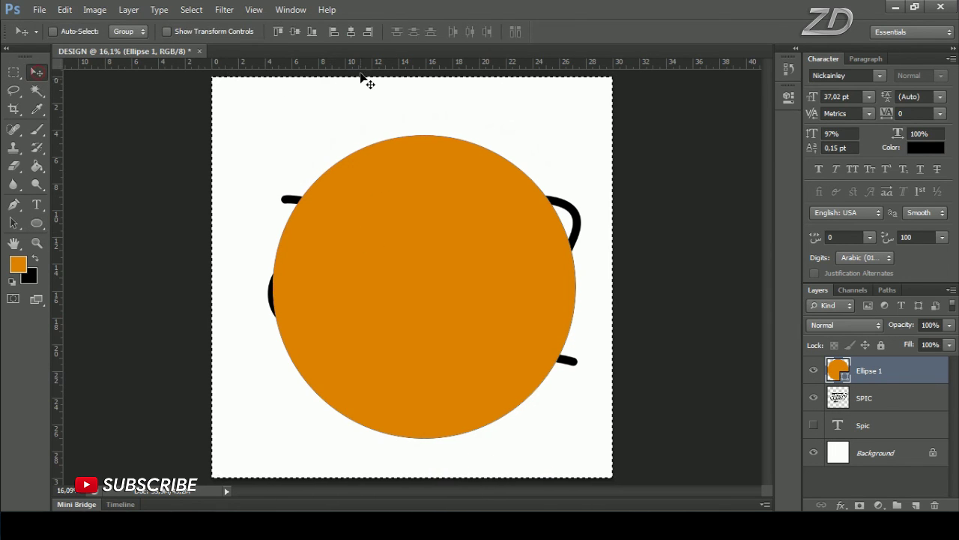
pyautogui.click(295, 31)
pyautogui.click(351, 31)
pyautogui.click(191, 9)
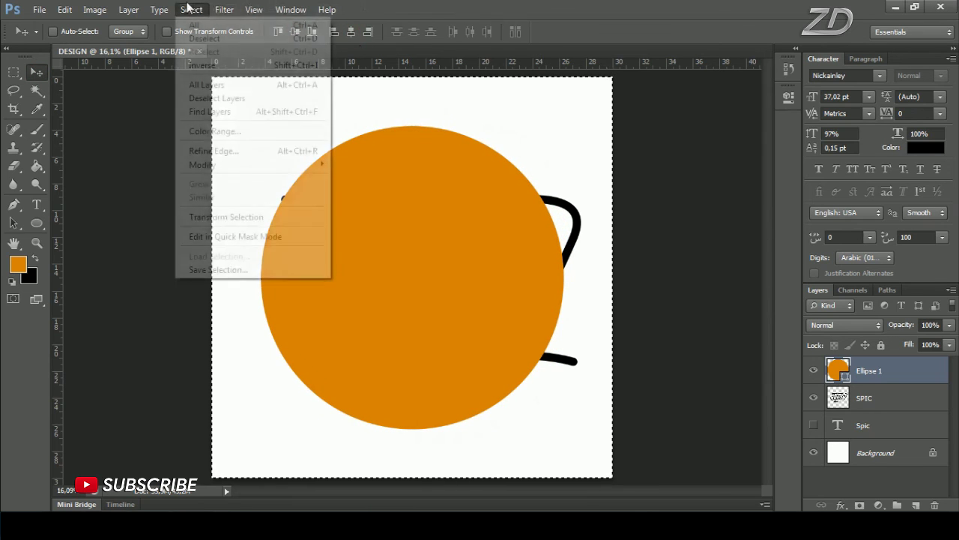
pyautogui.click(209, 38)
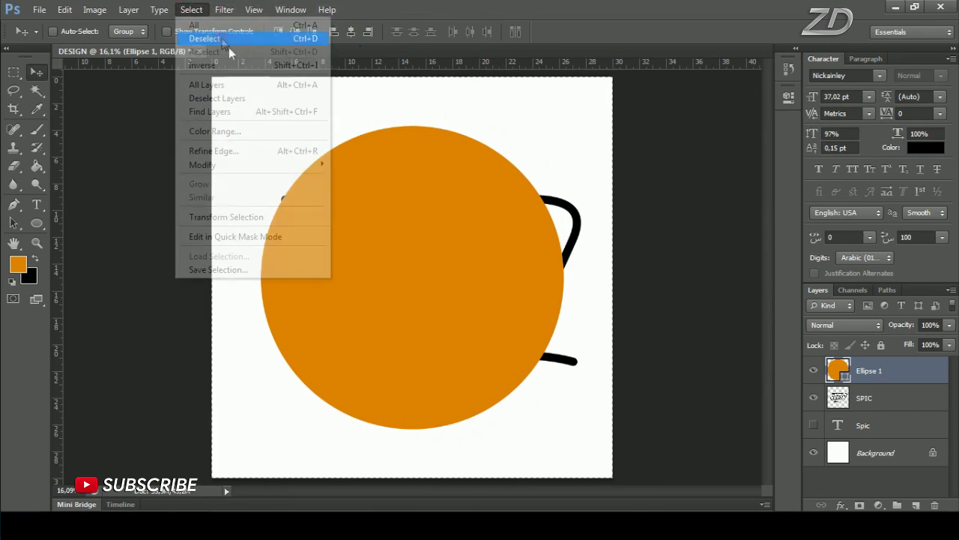
# Step: Centre the SPIC drawing on the canvas and deselect
pyautogui.click(904, 397)
pyautogui.hotkey('ctrl', 'a')
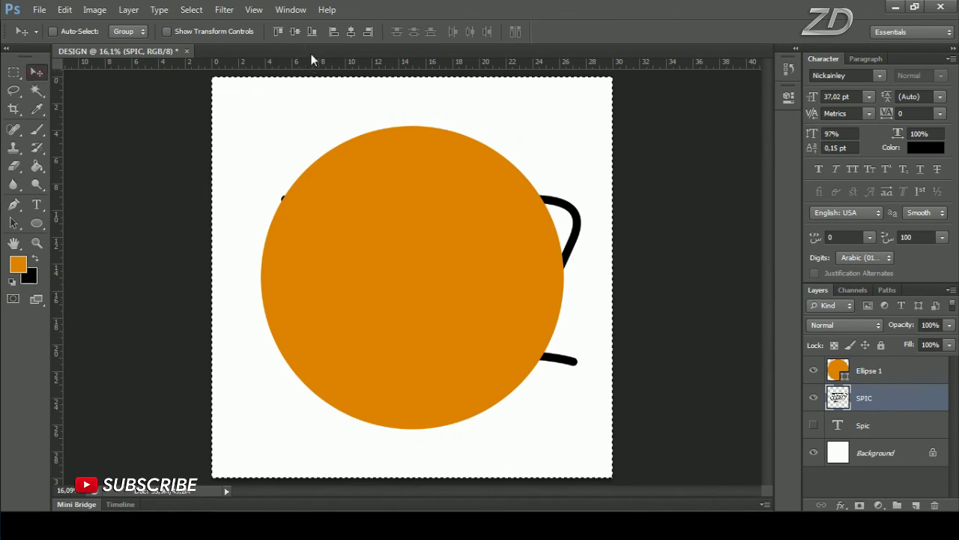
pyautogui.click(351, 32)
pyautogui.click(352, 33)
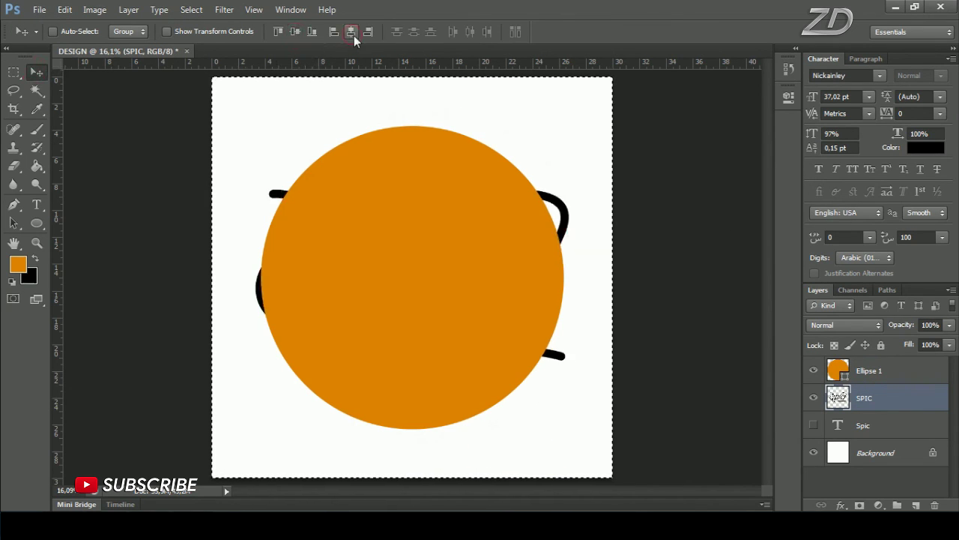
pyautogui.click(192, 10)
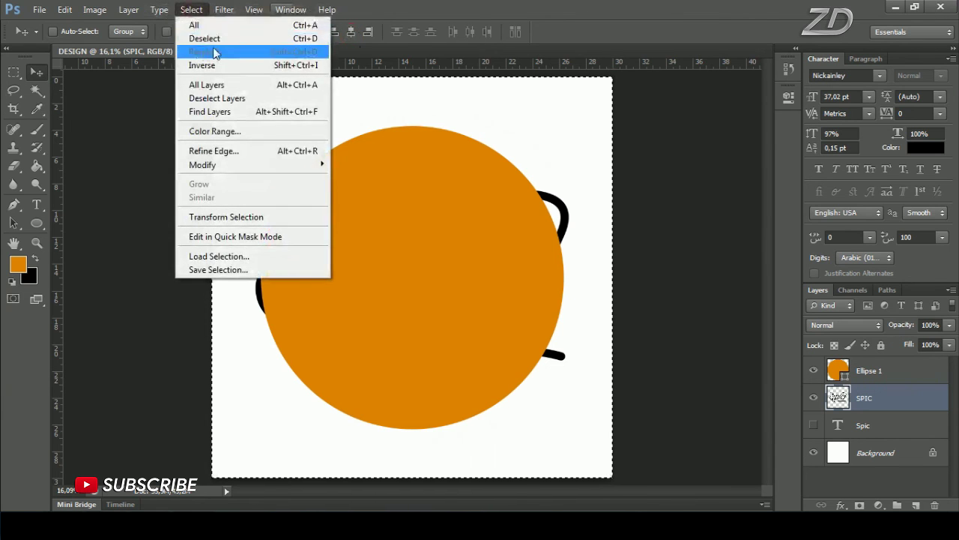
pyautogui.click(247, 39)
pyautogui.keyDown('alt'); pyautogui.scroll(-1, 417, 168); pyautogui.keyUp('alt')
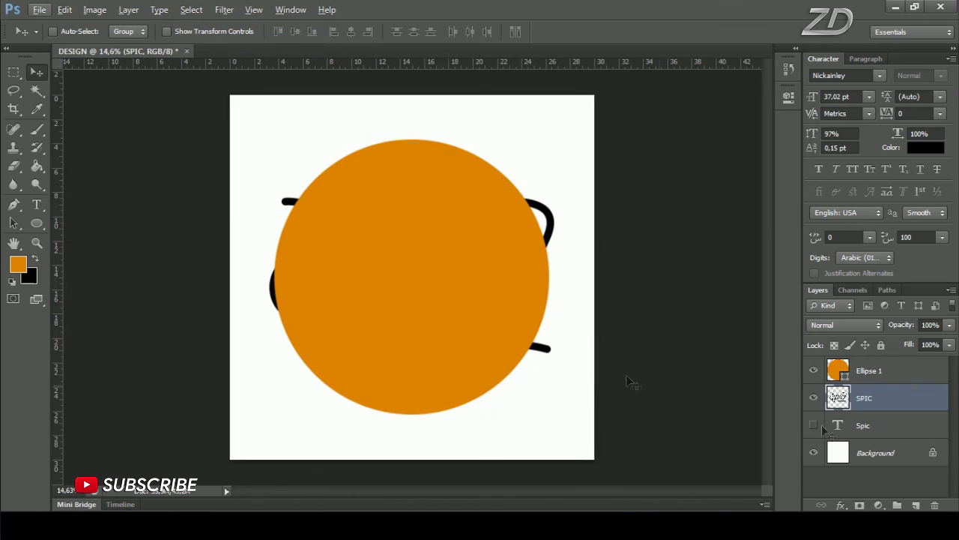
# Step: Type YOUTH SOLIDARITY along the orange circle's edge with the horizontal Type tool
pyautogui.click(899, 373)
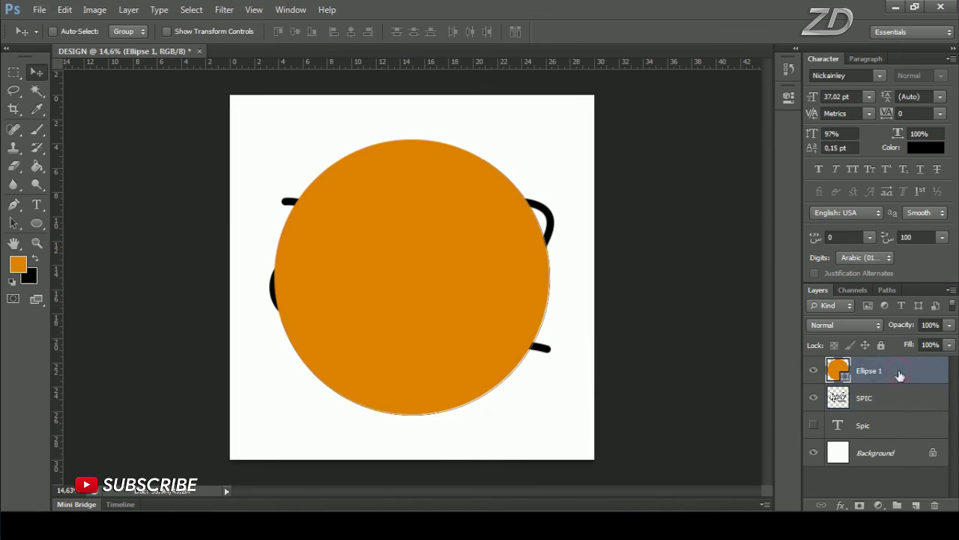
pyautogui.click(43, 206)
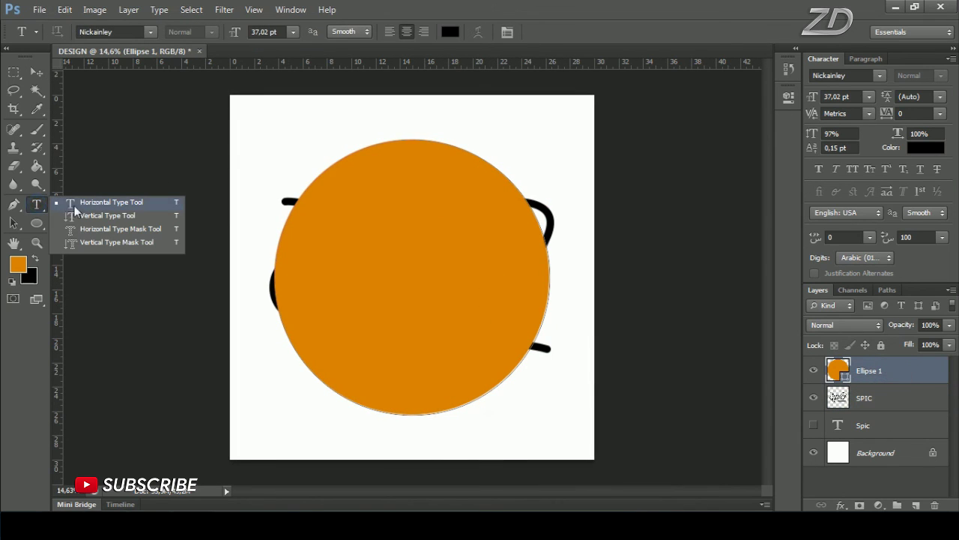
pyautogui.click(79, 205)
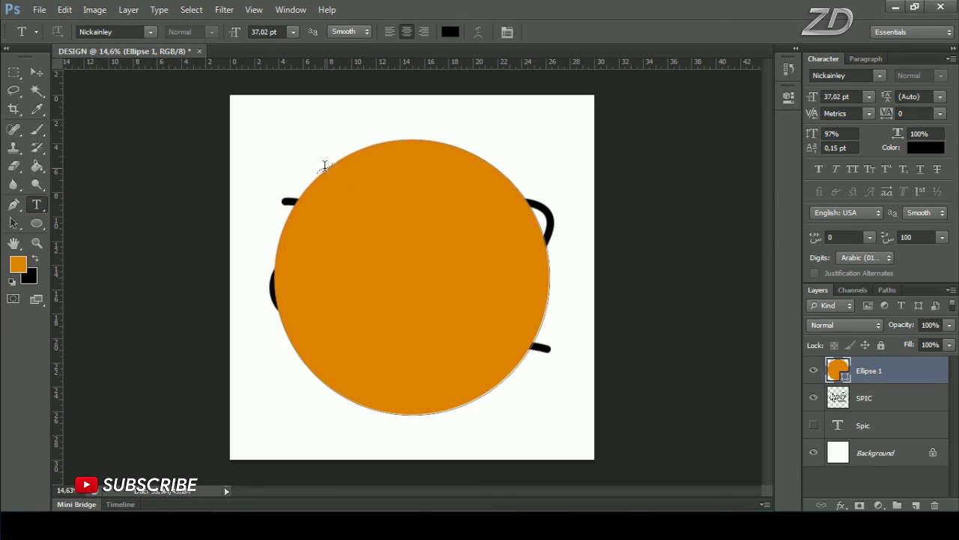
pyautogui.click(323, 168)
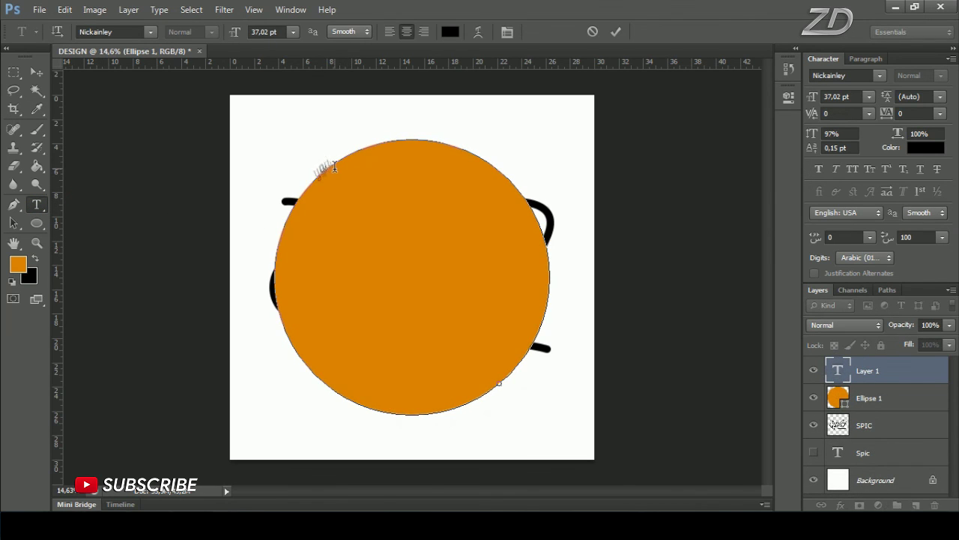
pyautogui.write('idarity')
# Step: Apply the Bizon font to all of the curved text
pyautogui.hotkey('ctrl', 'a')
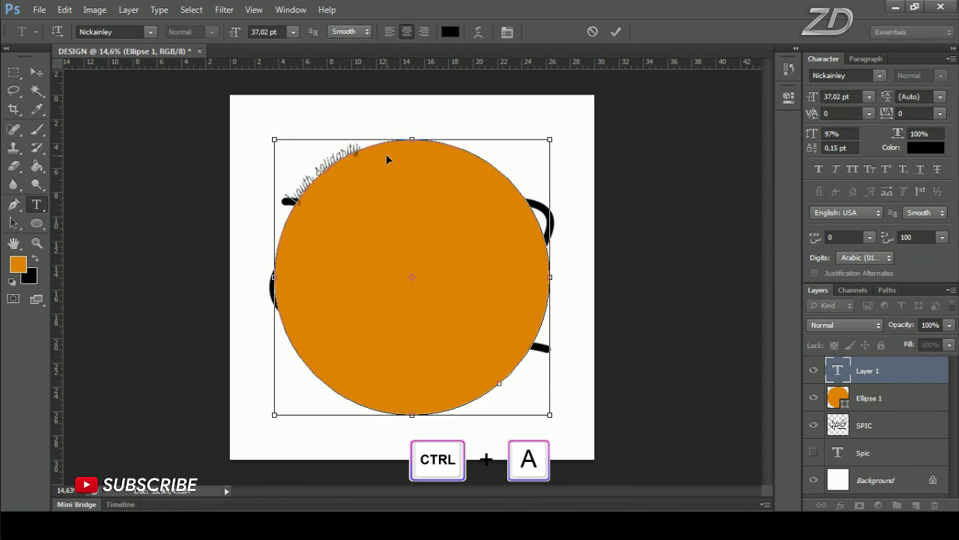
pyautogui.click(150, 32)
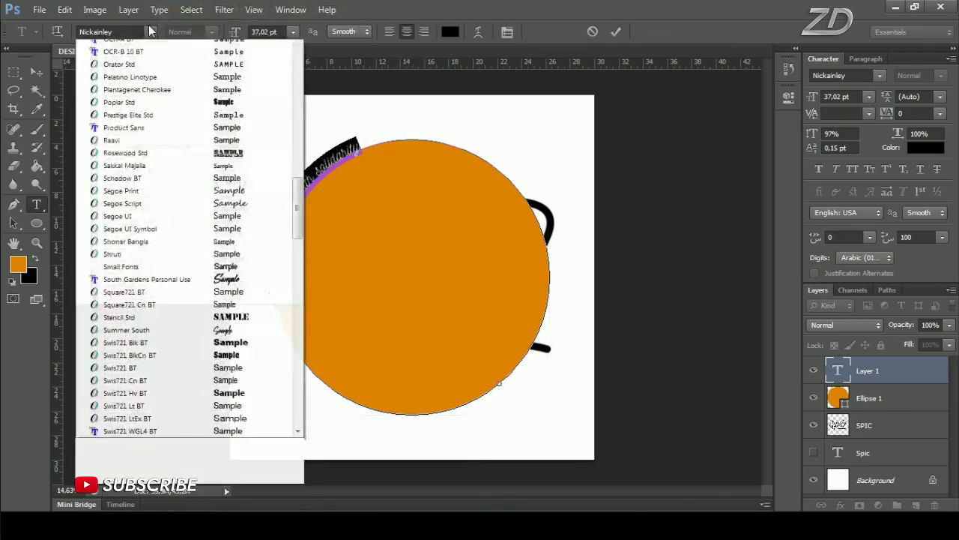
pyautogui.scroll(1, 171, 234)
pyautogui.scroll(8, 171, 235)
pyautogui.scroll(15, 171, 235)
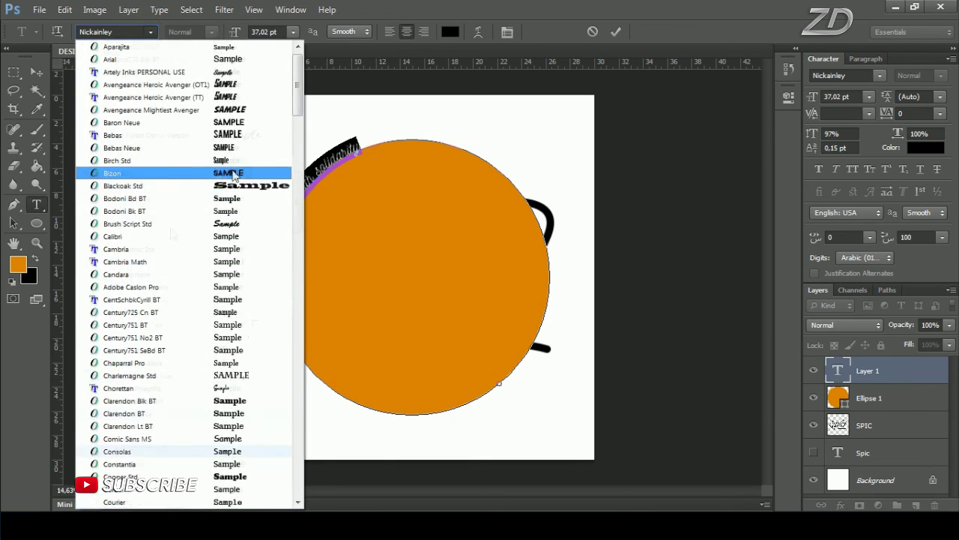
pyautogui.click(225, 174)
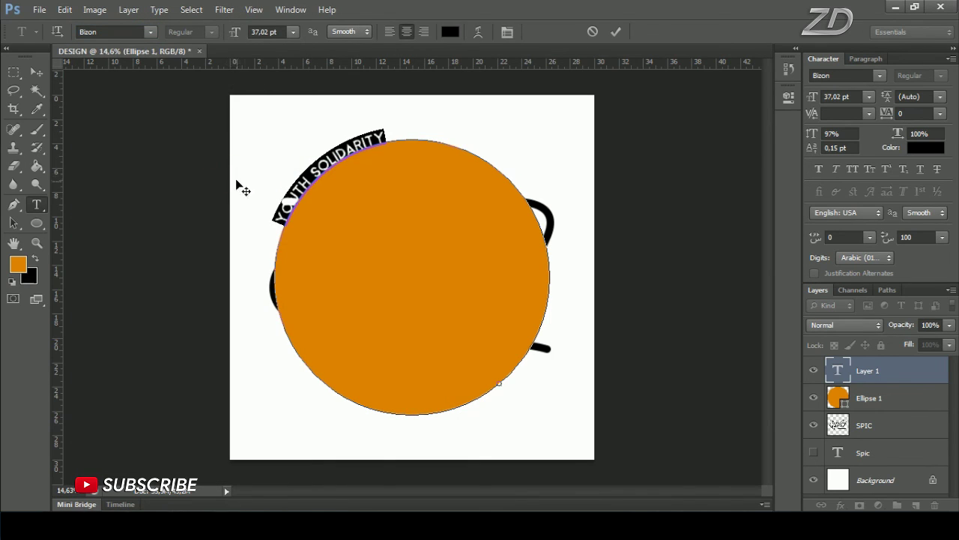
pyautogui.click(278, 216)
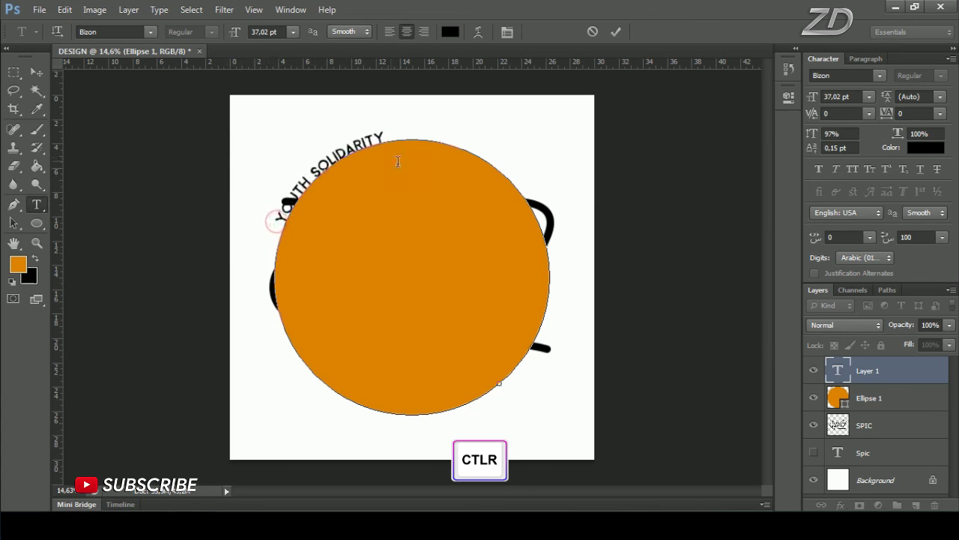
# Step: Rotate the curved text so it sits level across the top of the circle
pyautogui.hotkey('ctrl', 't')
pyautogui.moveTo(441, 119); pyautogui.dragTo(483, 121)
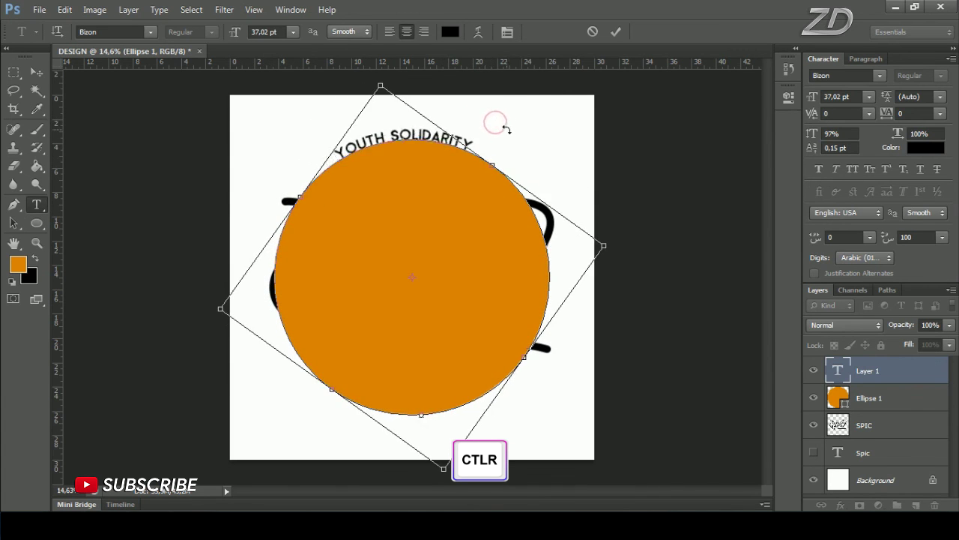
pyautogui.moveTo(483, 121); pyautogui.dragTo(513, 133)
pyautogui.press('Return')
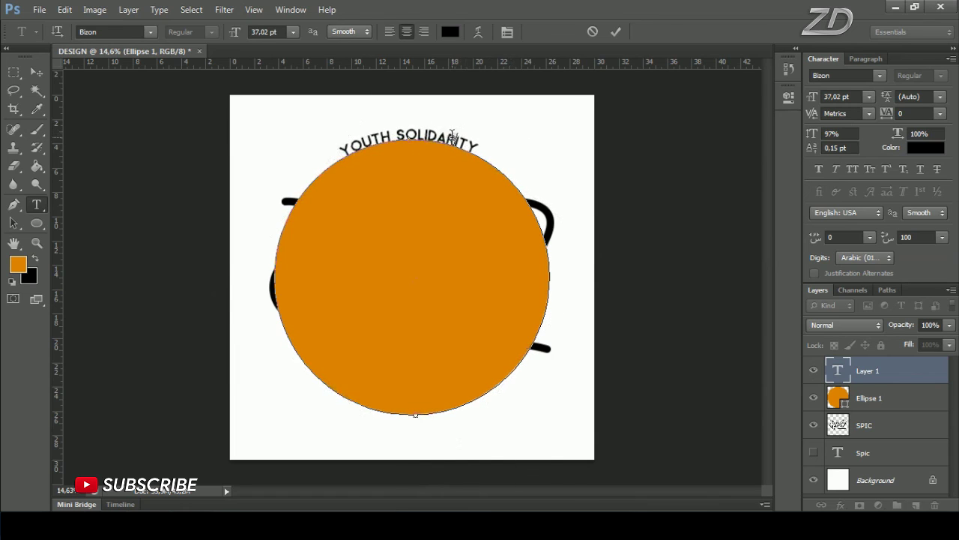
# Step: Set the YOUTH SOLIDARITY tracking to 300 and commit the text
pyautogui.hotkey('ctrl', 'a')
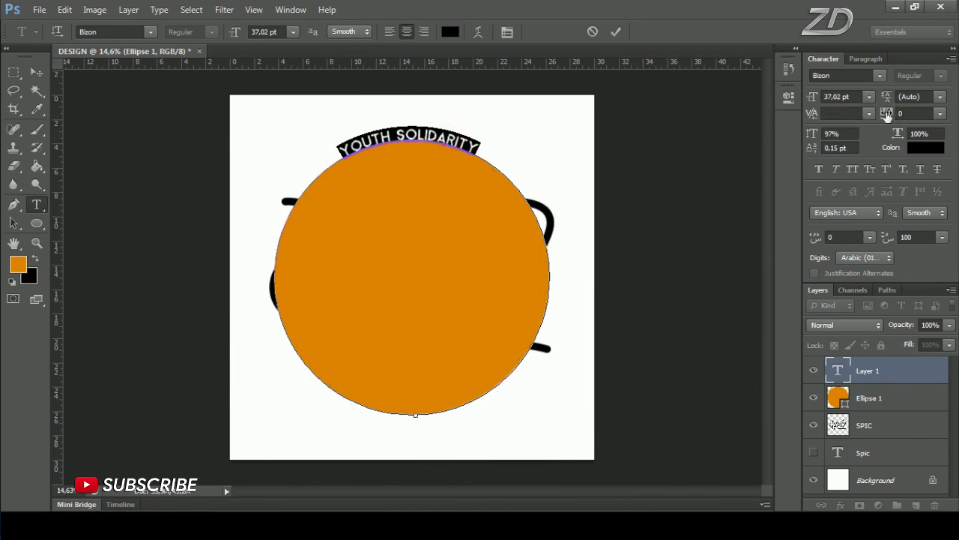
pyautogui.moveTo(890, 113); pyautogui.dragTo(625, 135)
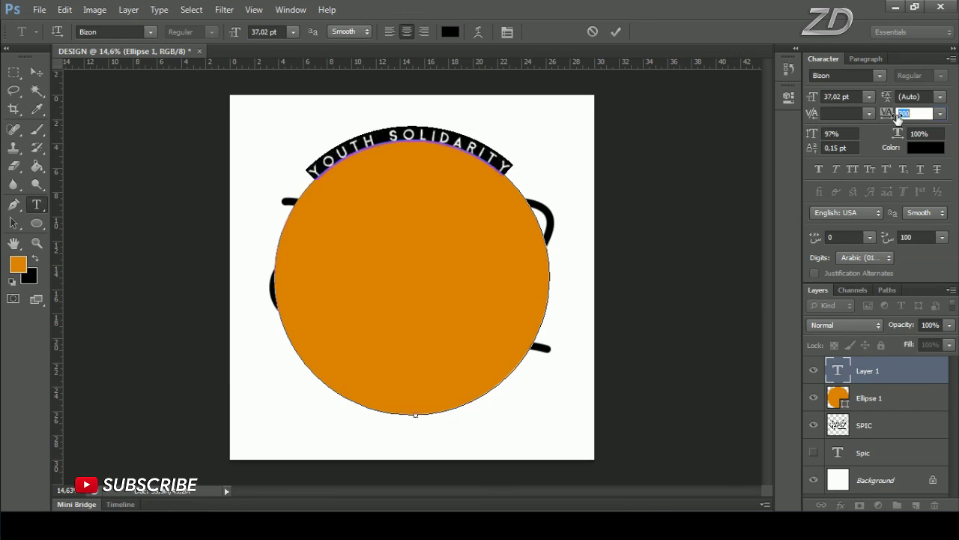
pyautogui.hotkey('ctrl', 't')
pyautogui.moveTo(557, 131); pyautogui.dragTo(564, 130)
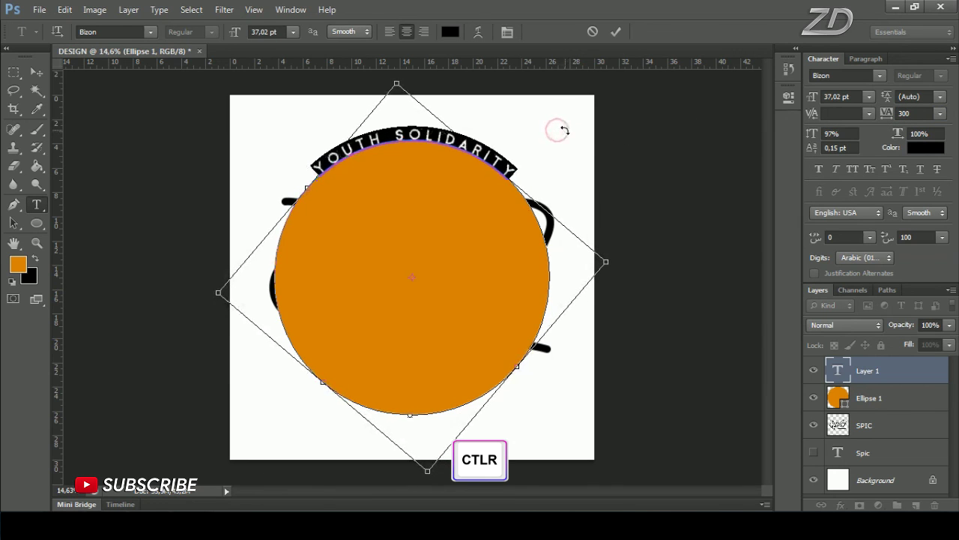
pyautogui.press('Escape')
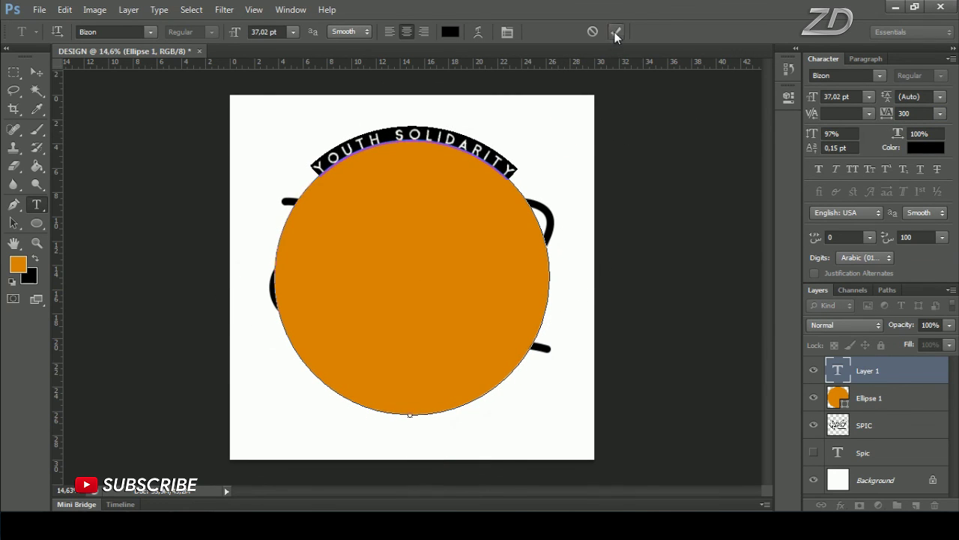
pyautogui.click(616, 34)
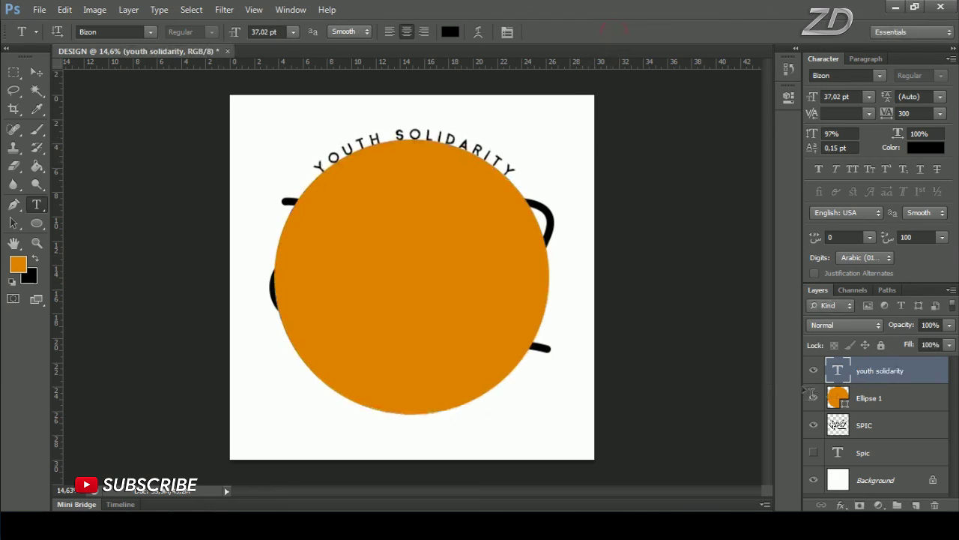
# Step: Lower the orange circle layer's opacity to 39%
pyautogui.click(919, 400)
pyautogui.click(949, 325)
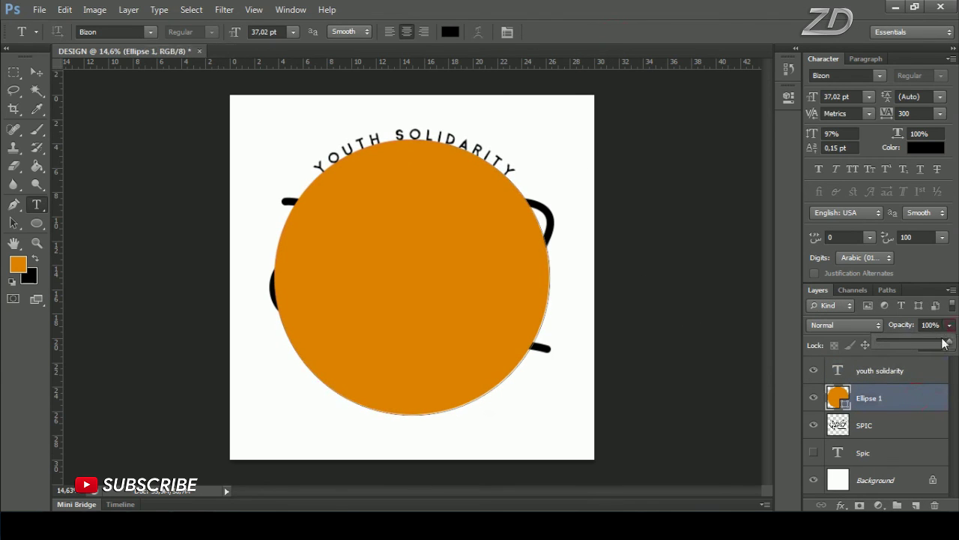
pyautogui.moveTo(903, 344); pyautogui.dragTo(906, 346)
pyautogui.click(899, 403)
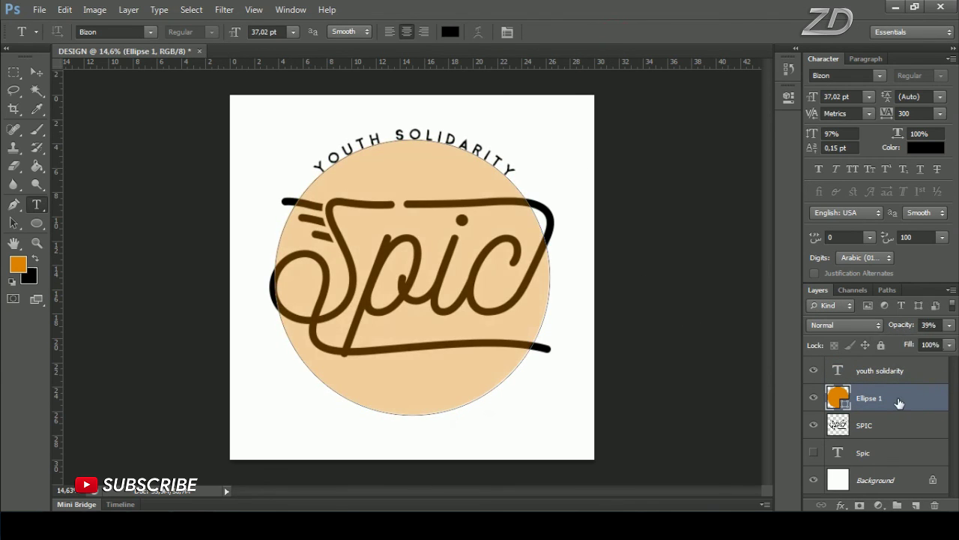
# Step: Duplicate the circle layer and scale the copy to about 108% around its centre
pyautogui.rightClick(888, 399)
pyautogui.click(809, 72)
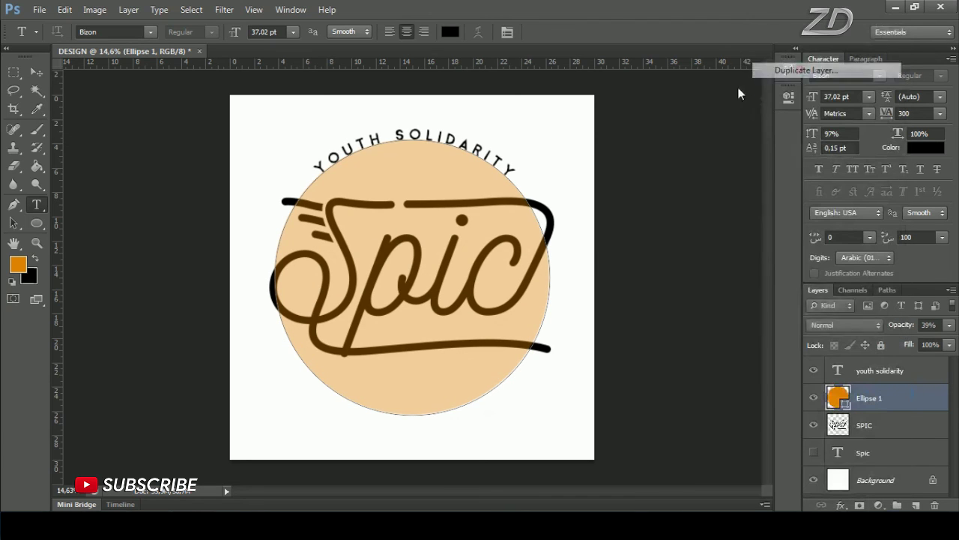
pyautogui.click(600, 161)
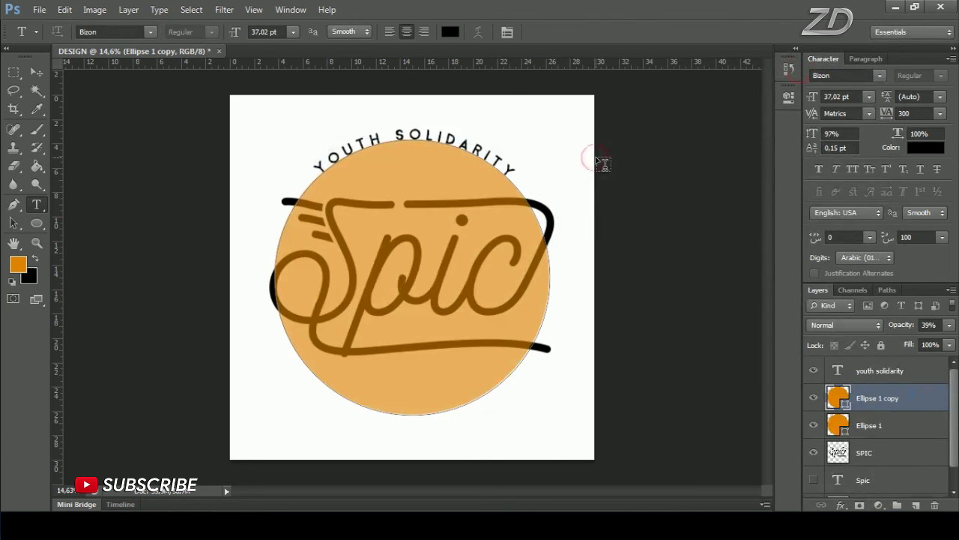
pyautogui.hotkey('ctrl', 't')
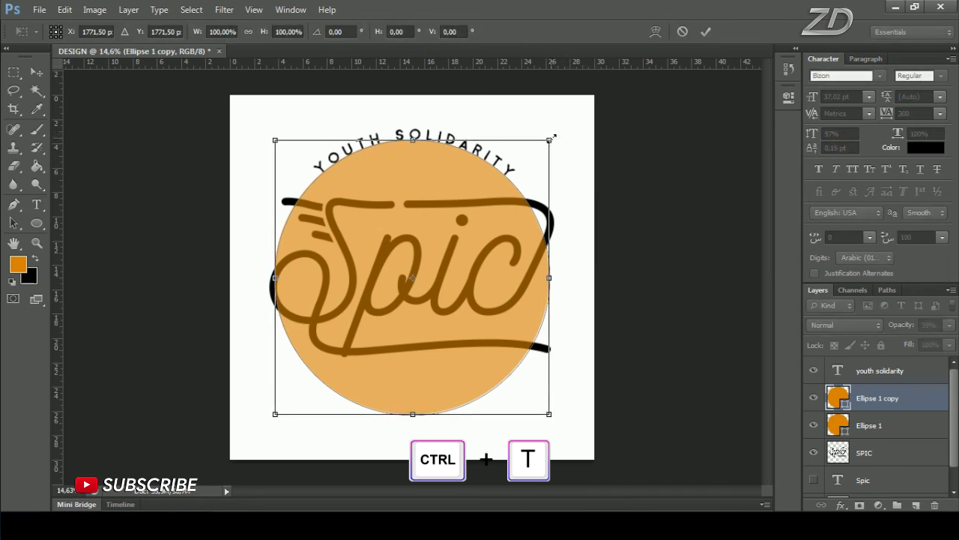
pyautogui.moveTo(550, 138); pyautogui.dragTo(557, 133)
pyautogui.moveTo(568, 133); pyautogui.dragTo(571, 134)
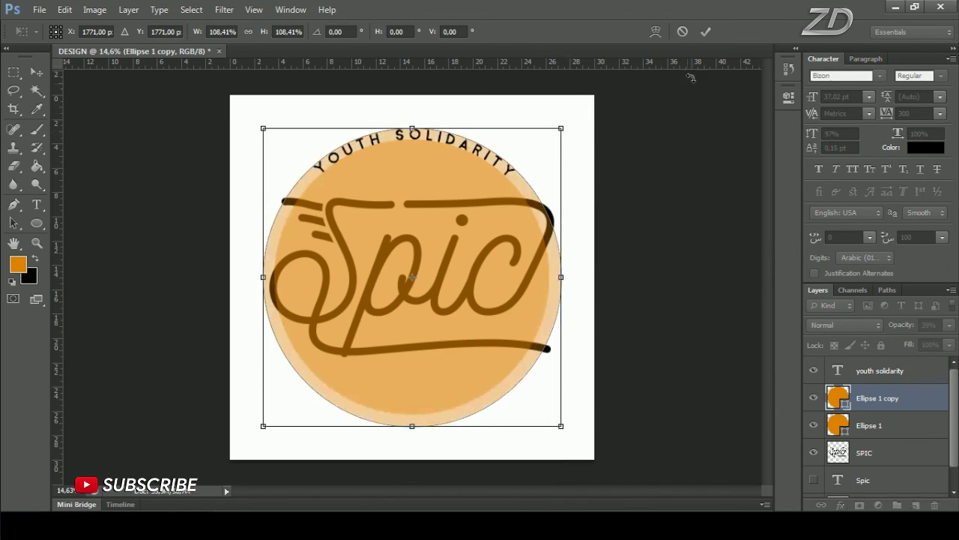
pyautogui.click(707, 32)
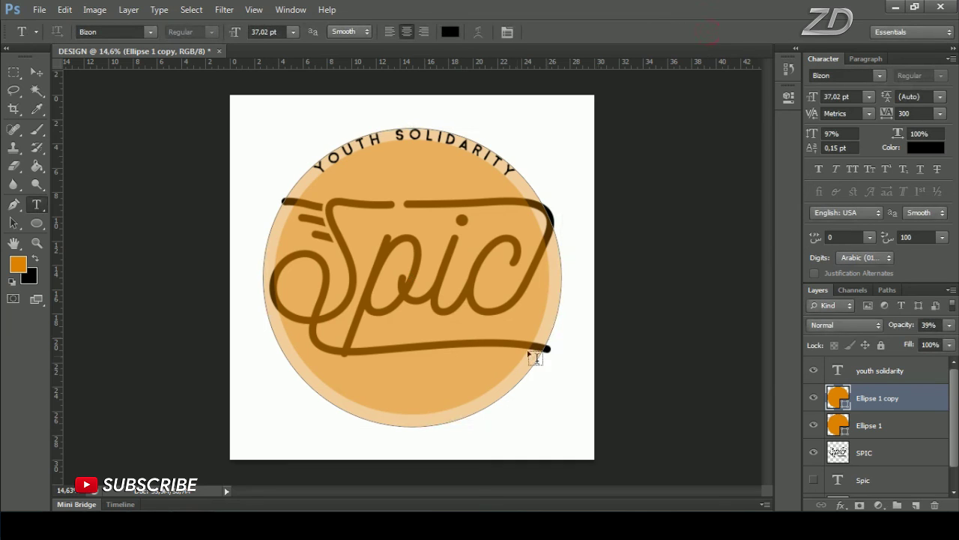
pyautogui.click(341, 409)
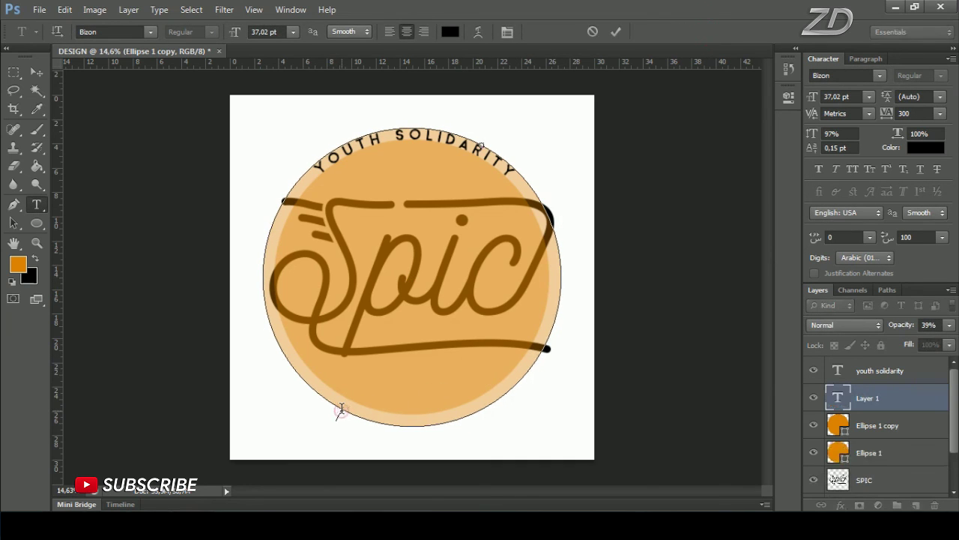
# Step: Type COMMUNITY along the circle's lower rim, commit, and flip that text horizontally
pyautogui.write('ITINGCO')
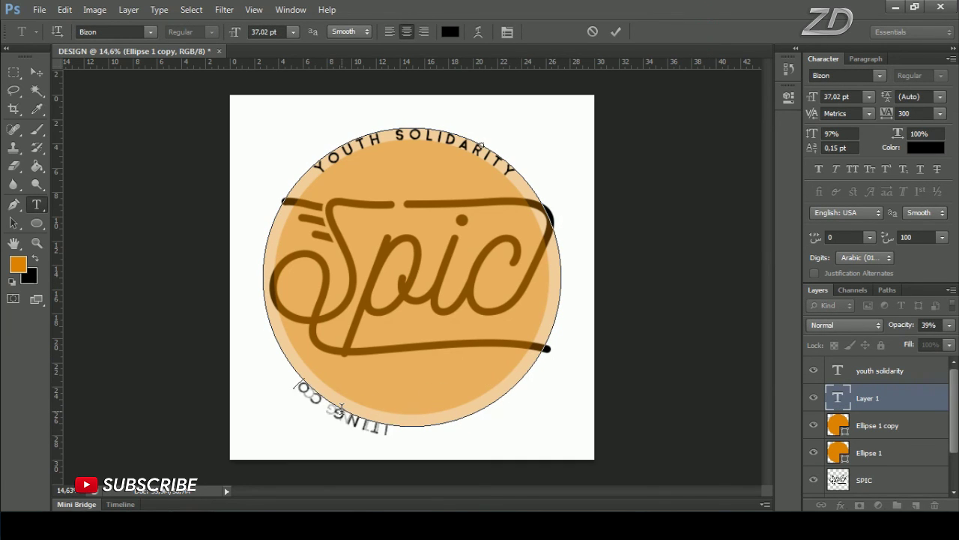
pyautogui.write('MMUNITY')
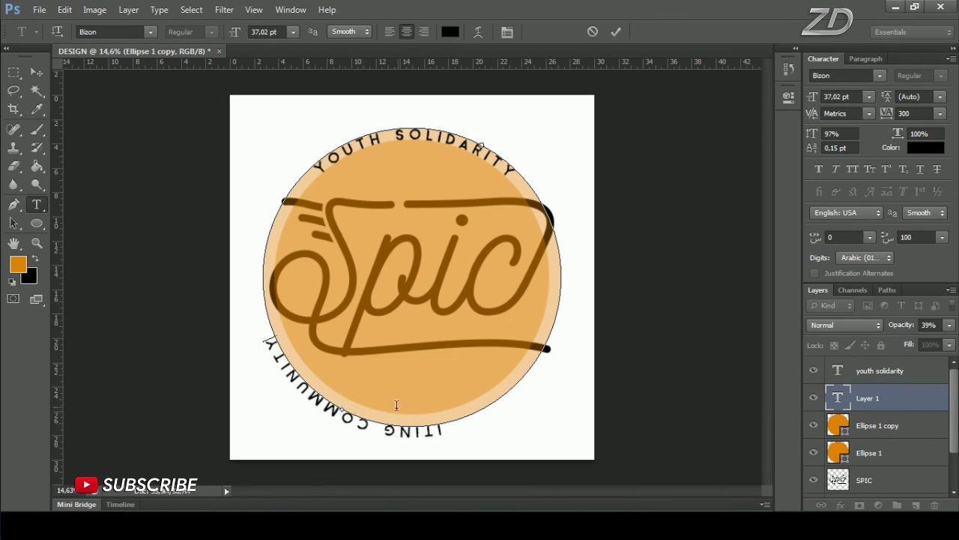
pyautogui.click(620, 31)
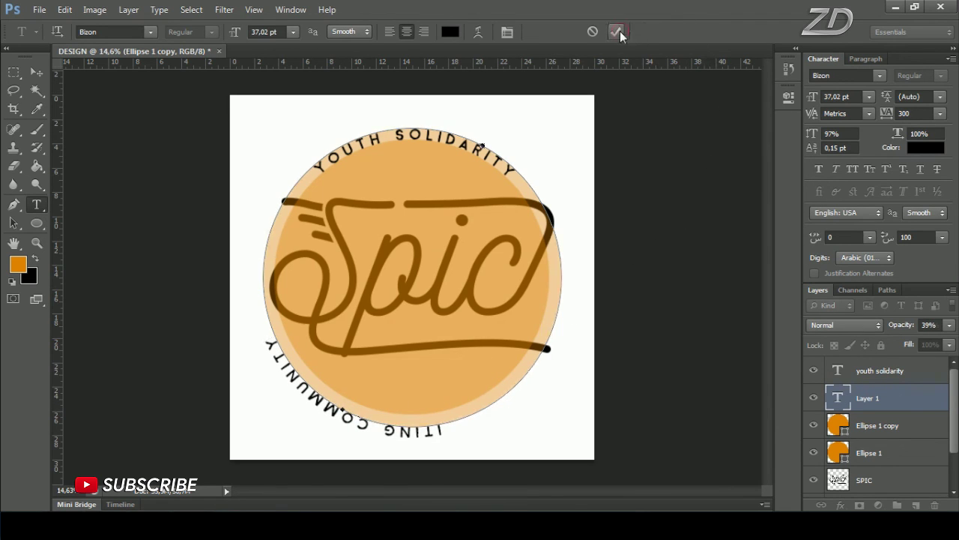
pyautogui.keyDown('ctrl'); pyautogui.click(885, 425); pyautogui.keyUp('ctrl')
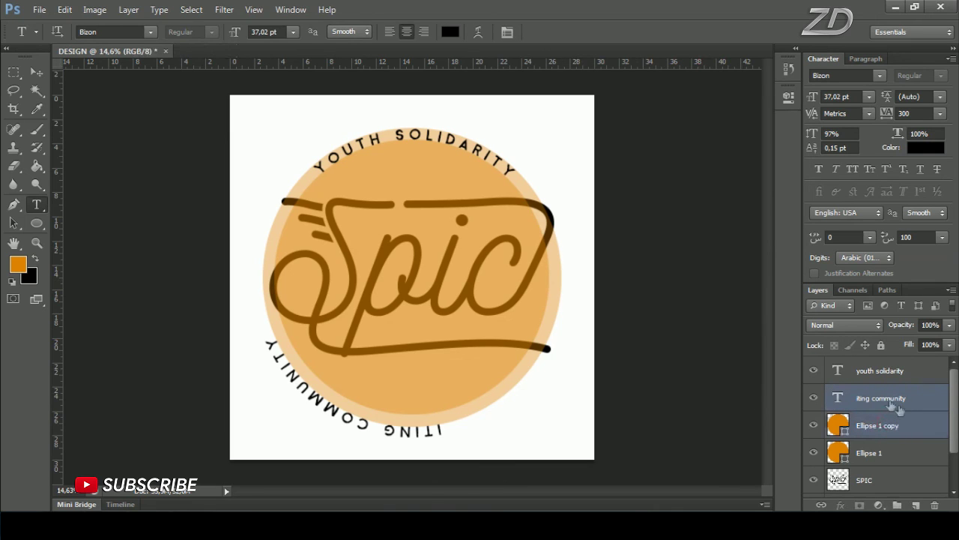
pyautogui.click(908, 395)
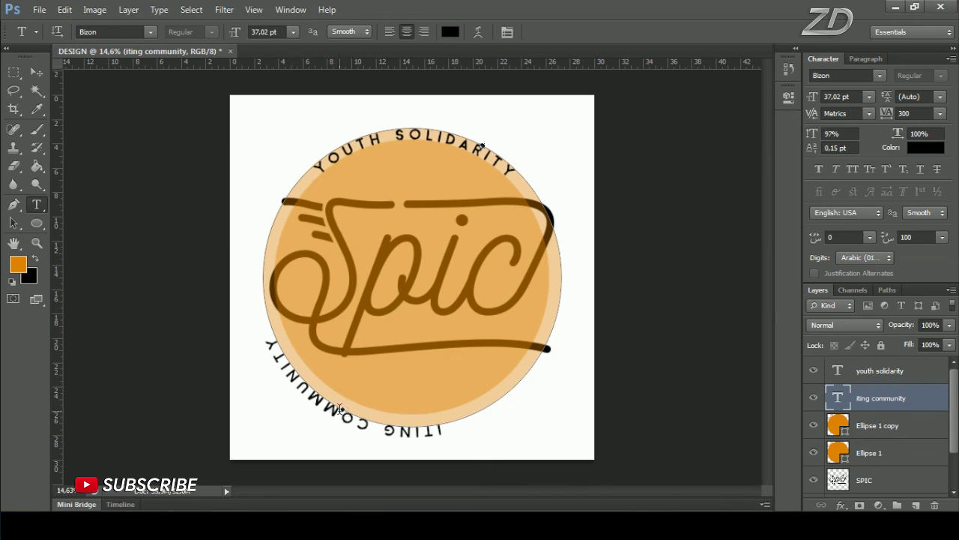
pyautogui.hotkey('ctrl', 't')
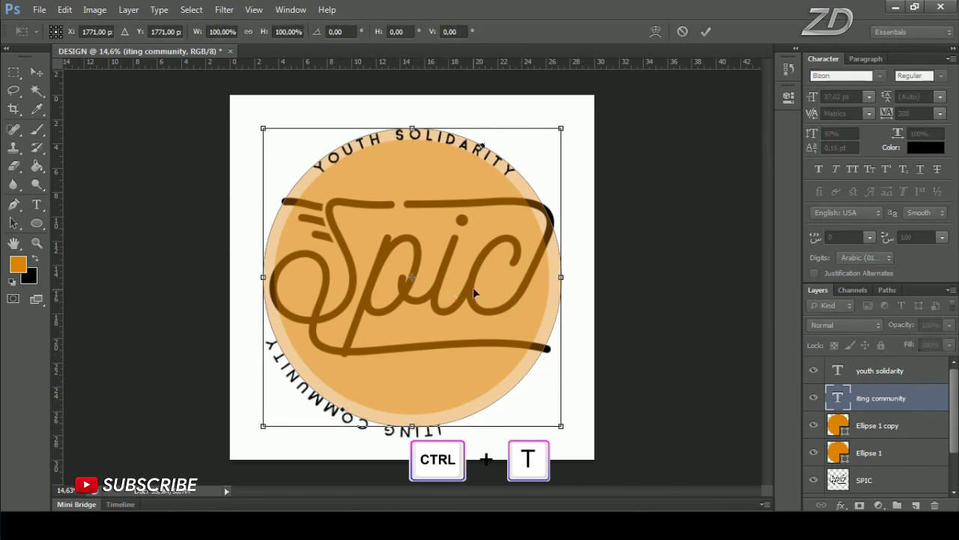
pyautogui.rightClick(459, 290)
pyautogui.click(541, 267)
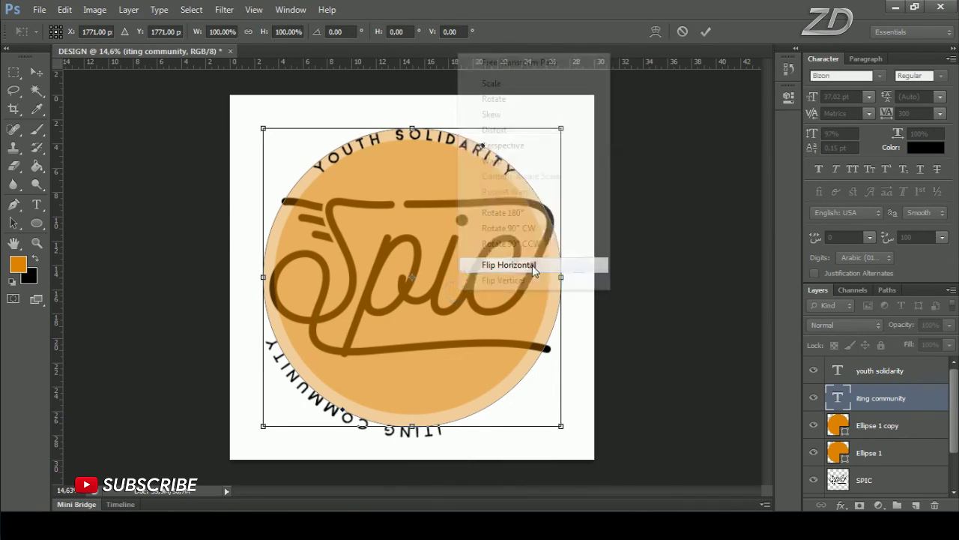
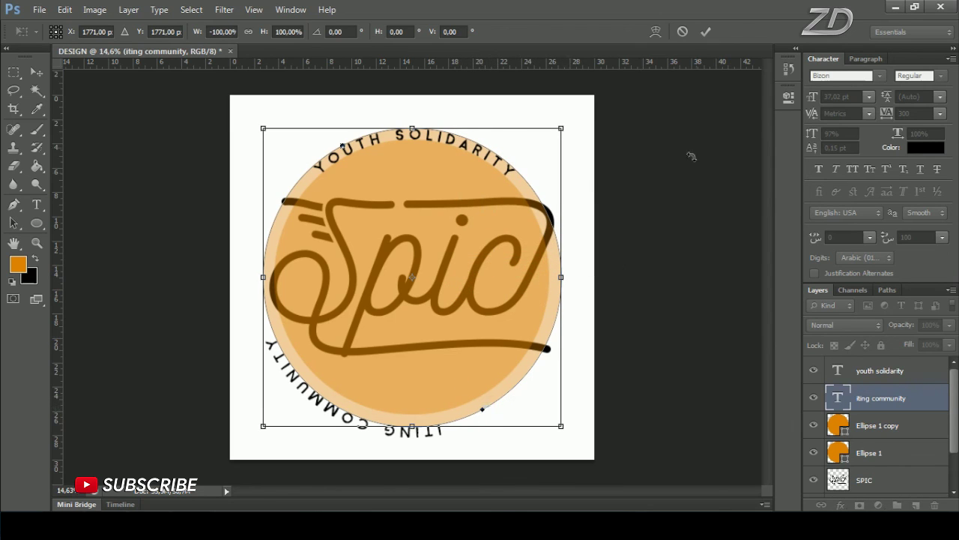
# Step: Rotate the ITING COMMUNITY text, set its tracking to 460, and recentre it under the circle
pyautogui.click(703, 32)
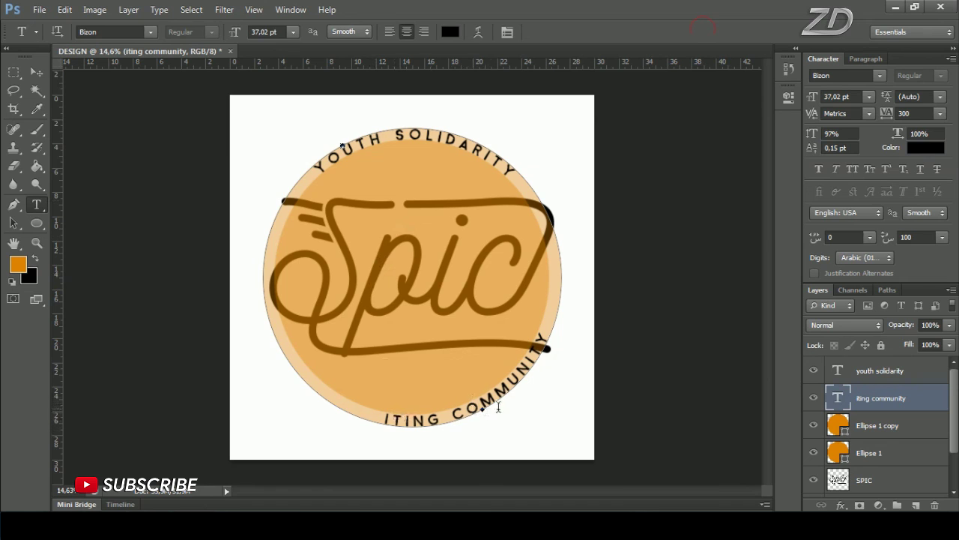
pyautogui.hotkey('ctrl', 't')
pyautogui.moveTo(586, 313)
pyautogui.mouseDown()
pyautogui.moveTo(586, 353)
pyautogui.moveTo(555, 390)
pyautogui.moveTo(562, 397)
pyautogui.mouseUp()
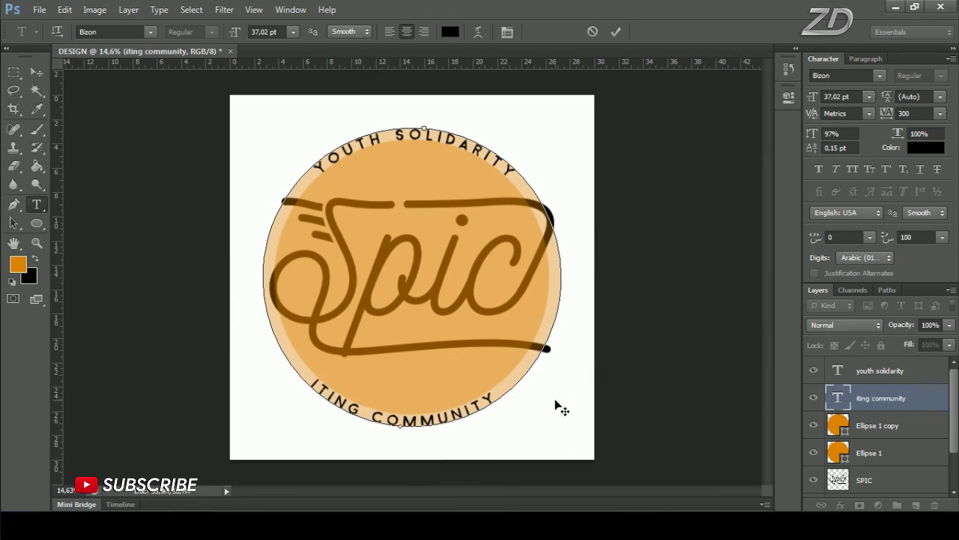
pyautogui.hotkey('ctrl', 'a')
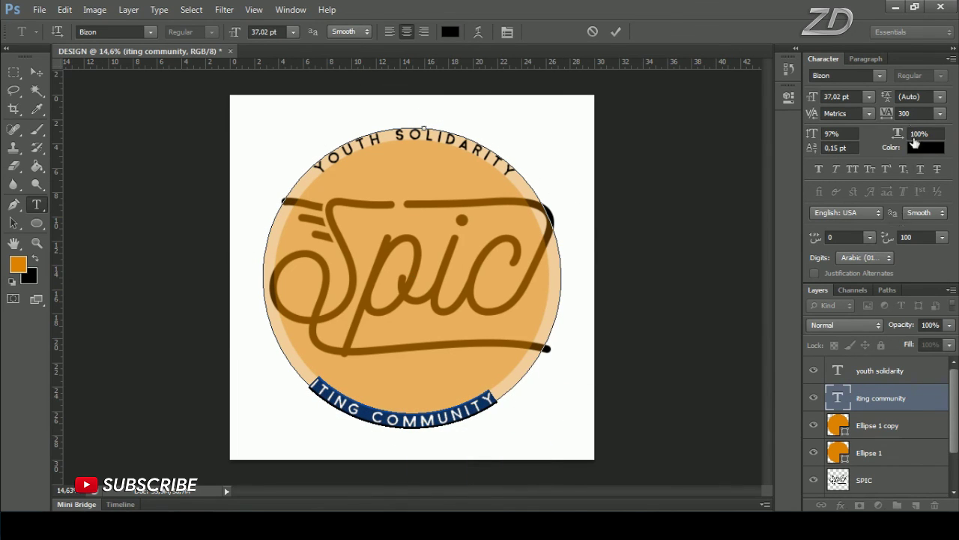
pyautogui.moveTo(886, 116); pyautogui.dragTo(890, 119)
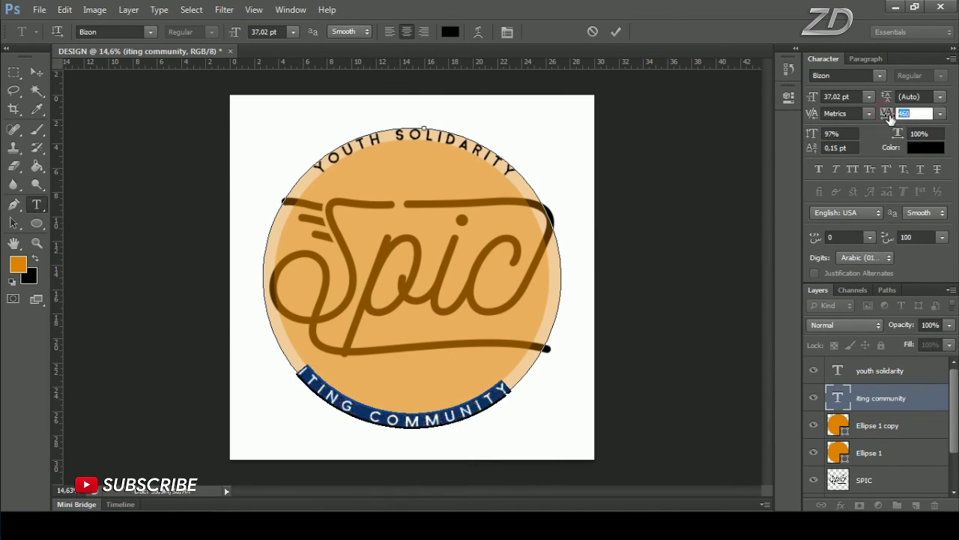
pyautogui.moveTo(589, 413); pyautogui.dragTo(602, 417)
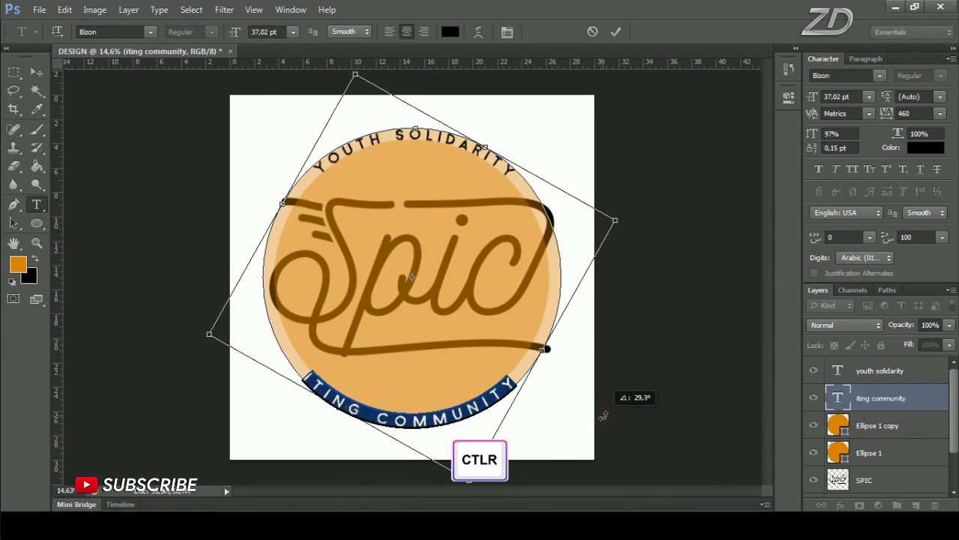
pyautogui.moveTo(602, 418); pyautogui.dragTo(607, 425)
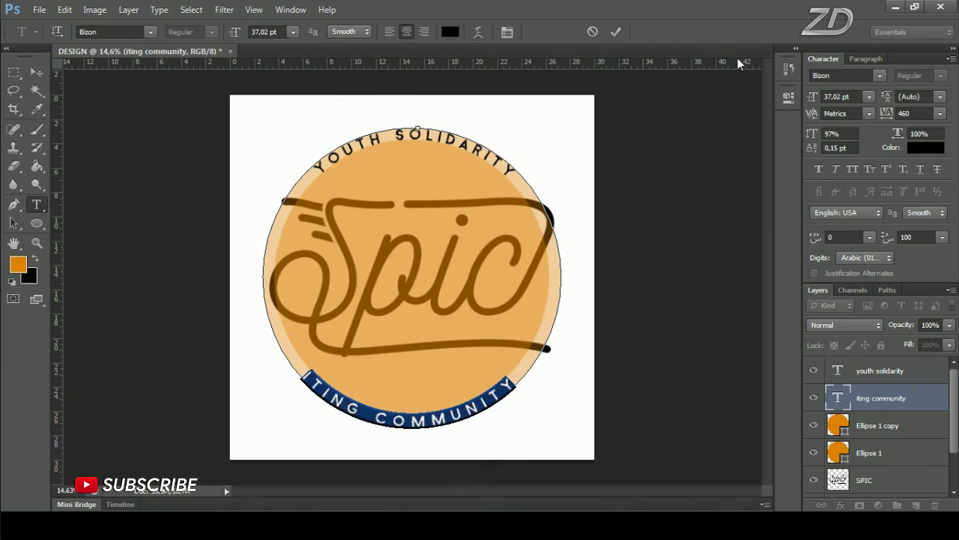
pyautogui.click(616, 30)
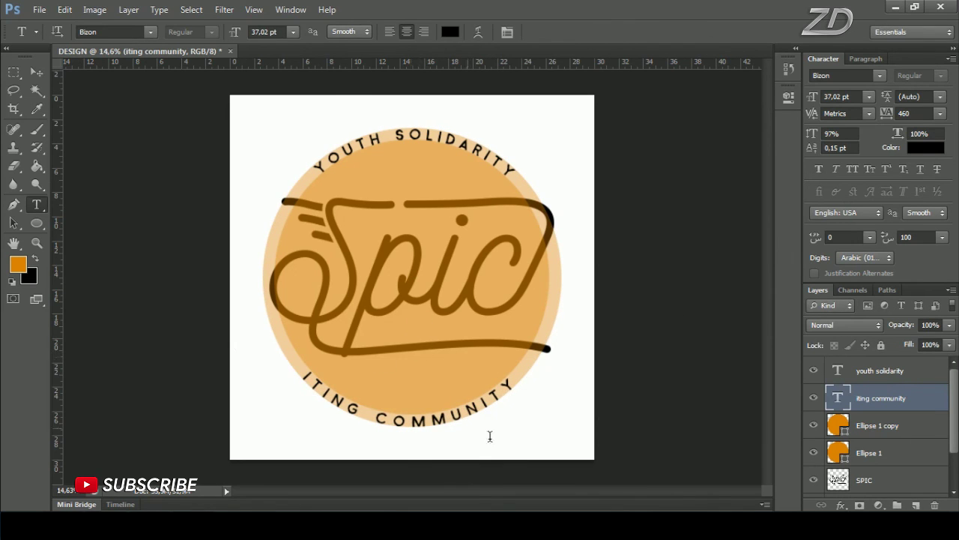
# Step: Hide both orange Ellipse circle layers and select the SPIC logo layer
pyautogui.click(813, 425)
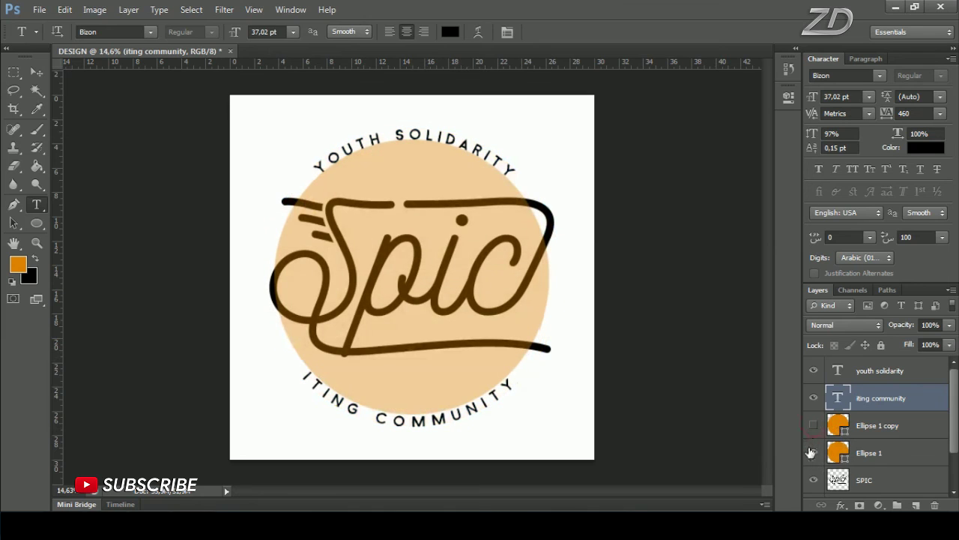
pyautogui.click(813, 452)
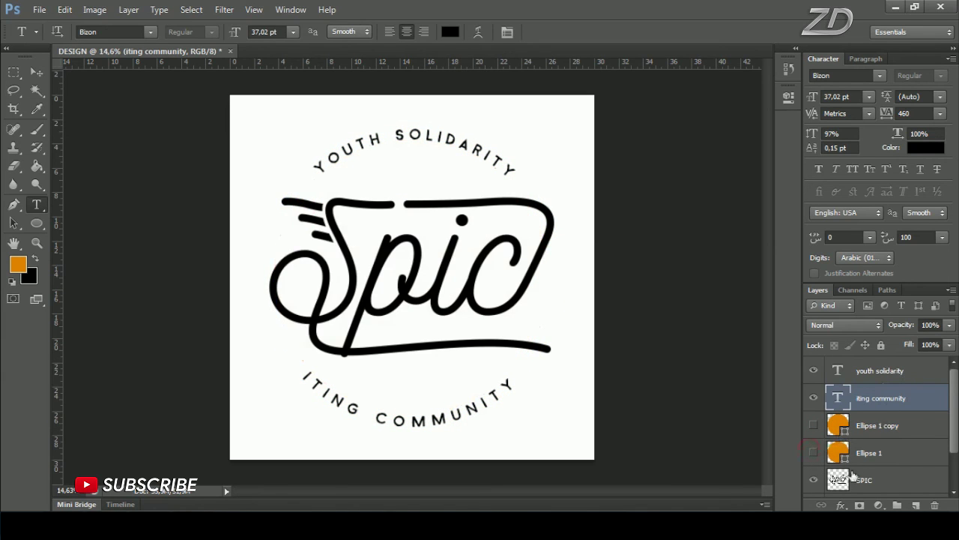
pyautogui.click(887, 480)
pyautogui.scroll(-1, 478, 346)
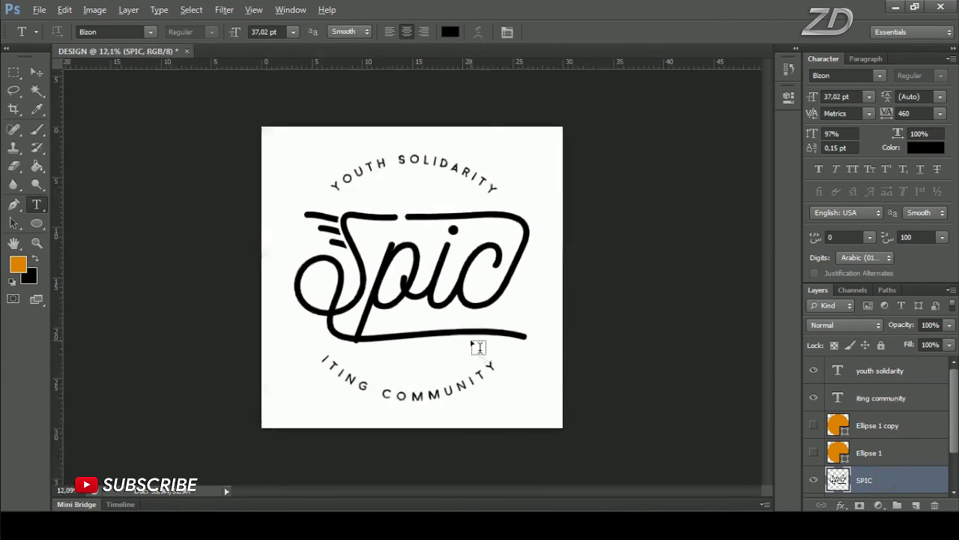
pyautogui.scroll(2, 478, 346)
pyautogui.scroll(1, 478, 346)
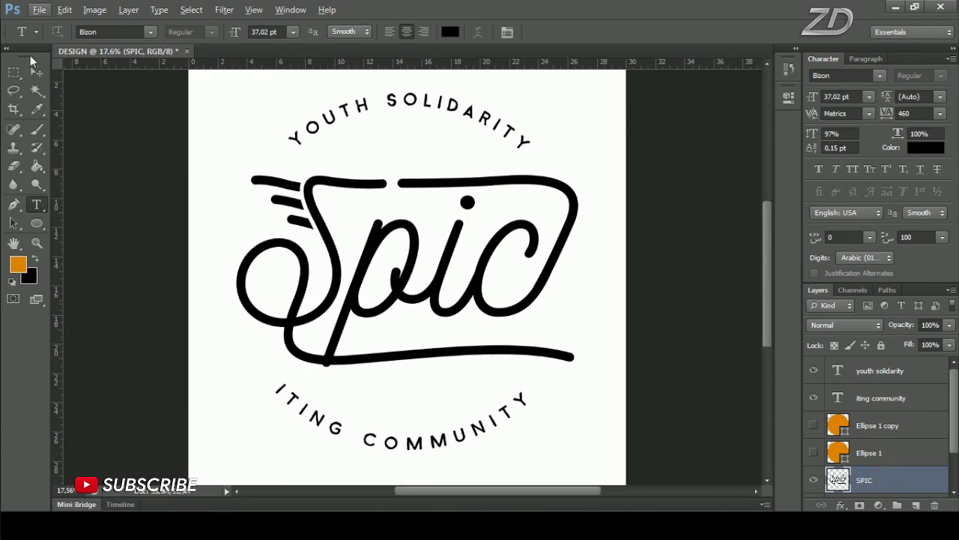
# Step: Copy the i's dot onto its own layer and place it right of the c
pyautogui.moveTo(13, 72); pyautogui.dragTo(58, 72)
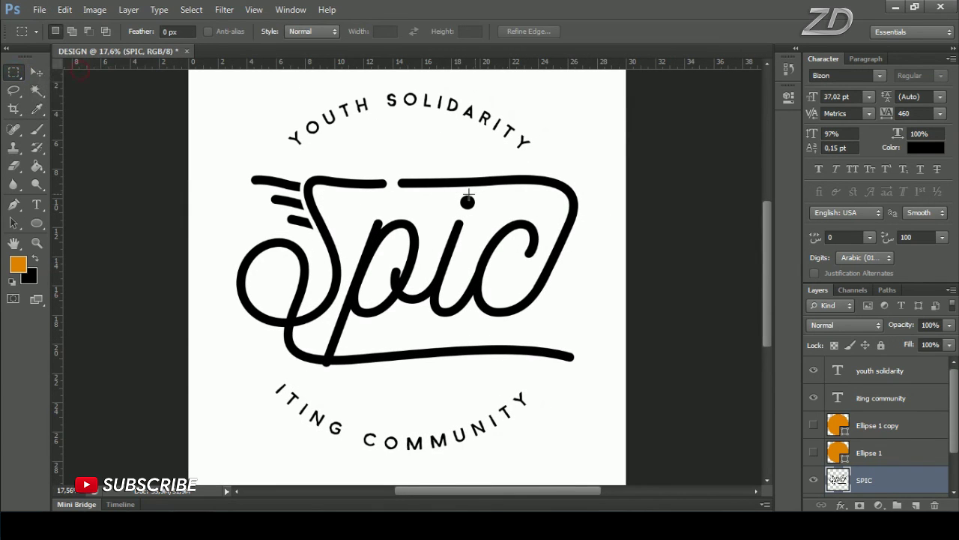
pyautogui.moveTo(452, 194); pyautogui.dragTo(484, 212)
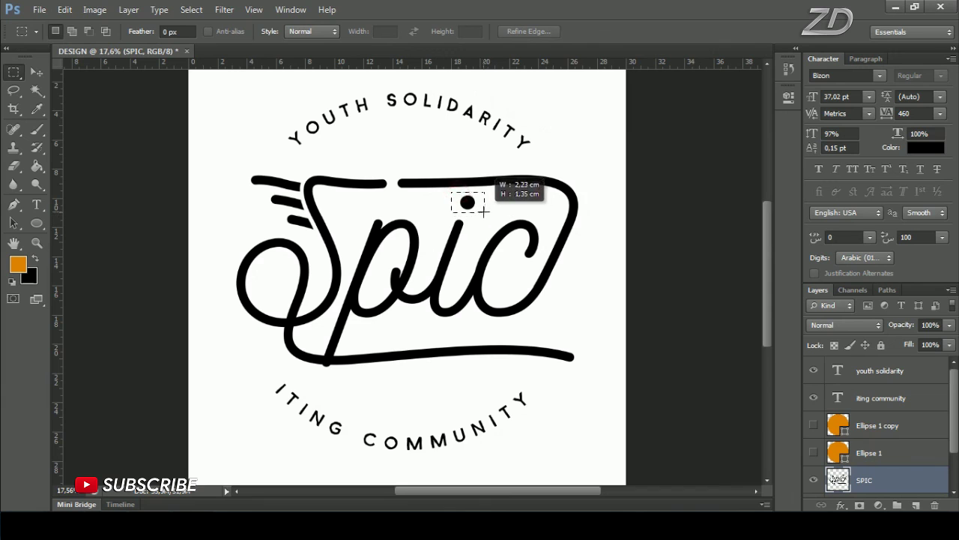
pyautogui.hotkey('ctrl', 'j')
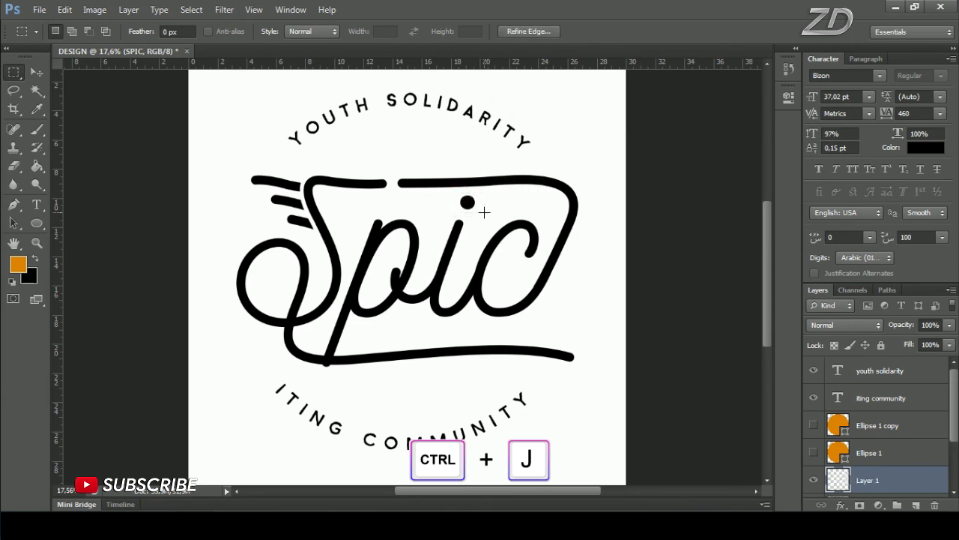
pyautogui.click(37, 72)
pyautogui.moveTo(392, 196); pyautogui.dragTo(493, 310)
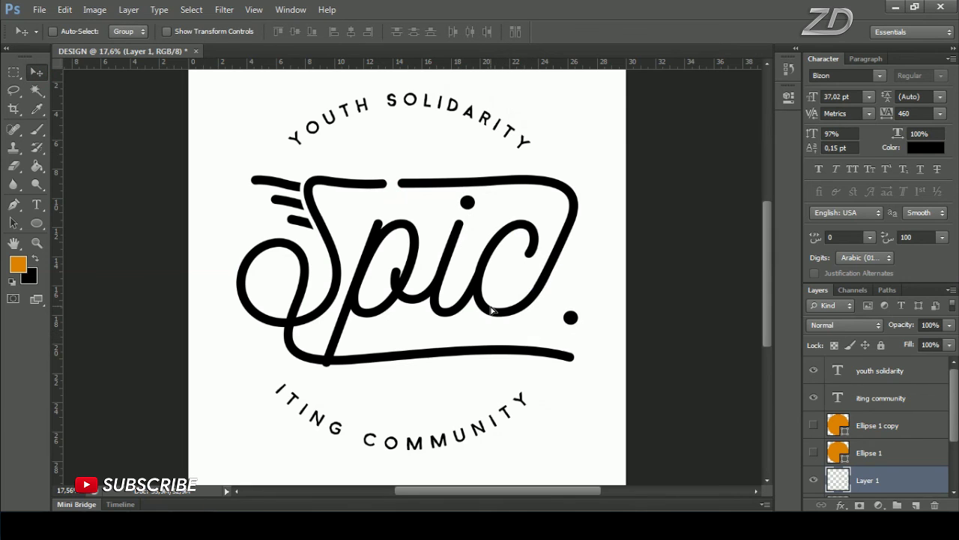
pyautogui.scroll(-1, 545, 340)
pyautogui.scroll(-1, 545, 340)
pyautogui.scroll(1, 545, 339)
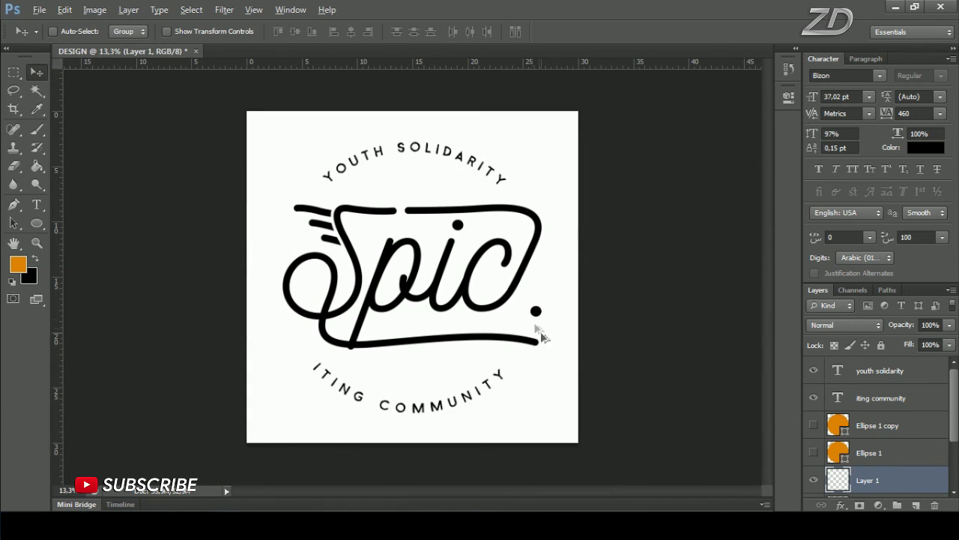
pyautogui.scroll(-2, 882, 471)
# Step: Merge the copied dot layer with the SPIC layer into Layer 1
pyautogui.click(813, 455)
pyautogui.hotkey('ctrl', 'z')
pyautogui.keyDown('ctrl'); pyautogui.click(878, 452); pyautogui.keyUp('ctrl')
pyautogui.rightClick(881, 432)
pyautogui.click(784, 341)
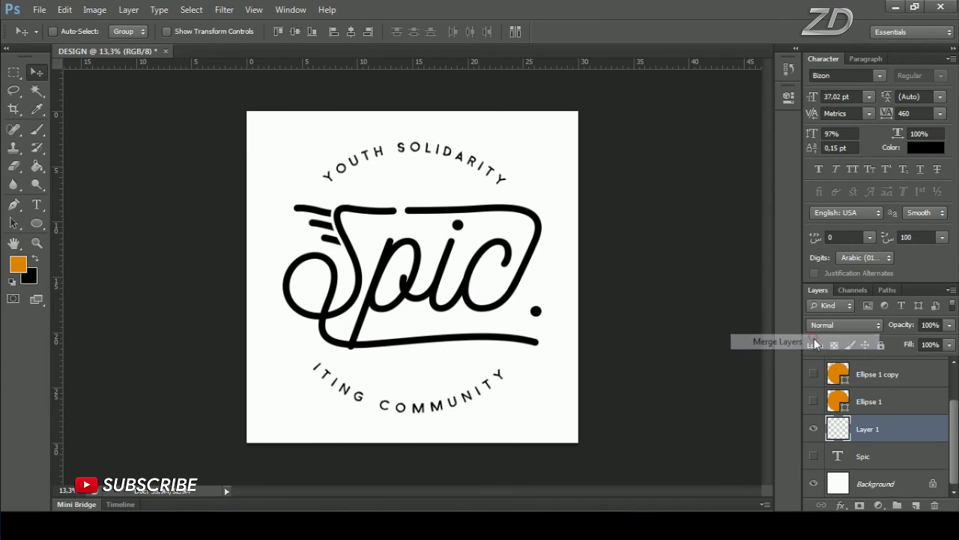
# Step: Load Layer 1's lettering as a selection and stroke it 30 px orange Outside on a new layer
pyautogui.click(814, 428)
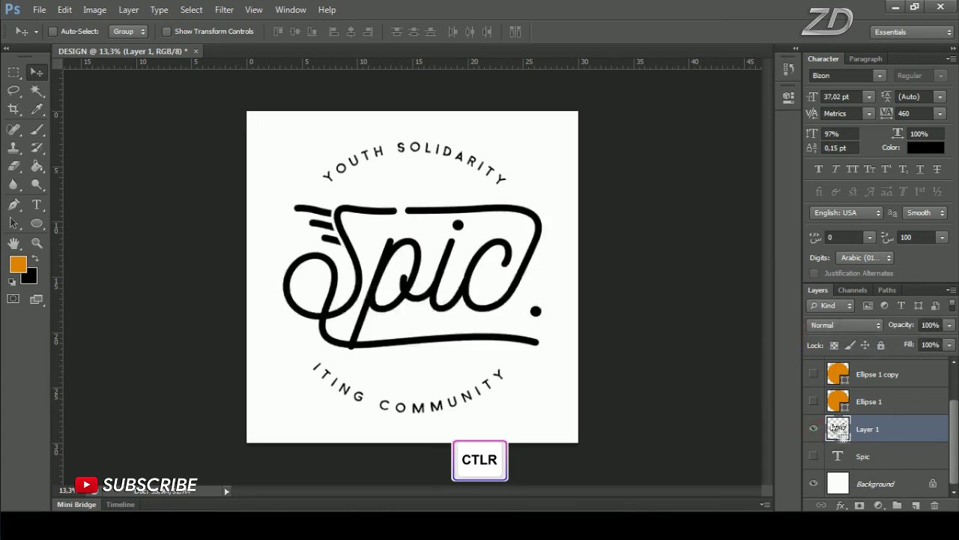
pyautogui.keyDown('ctrl'); pyautogui.click(838, 429); pyautogui.keyUp('ctrl')
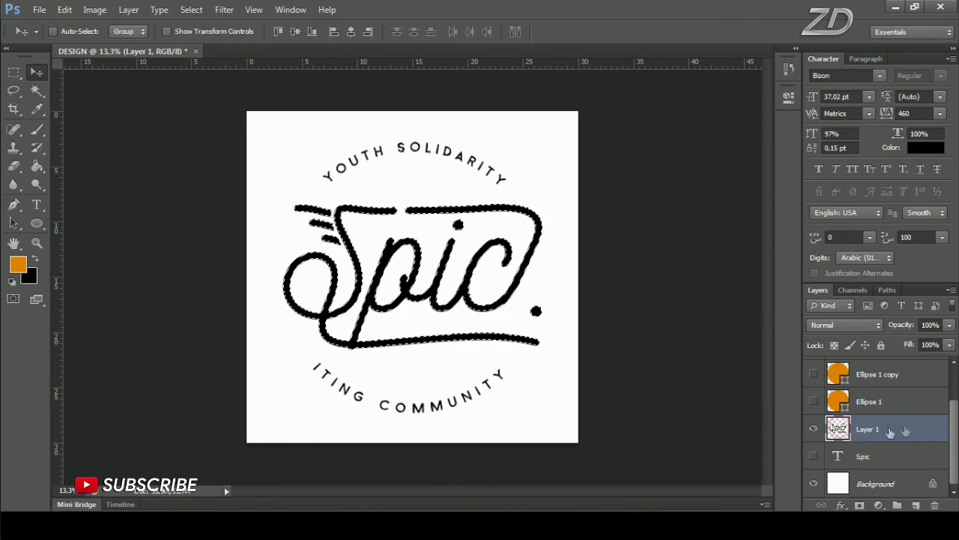
pyautogui.click(916, 505)
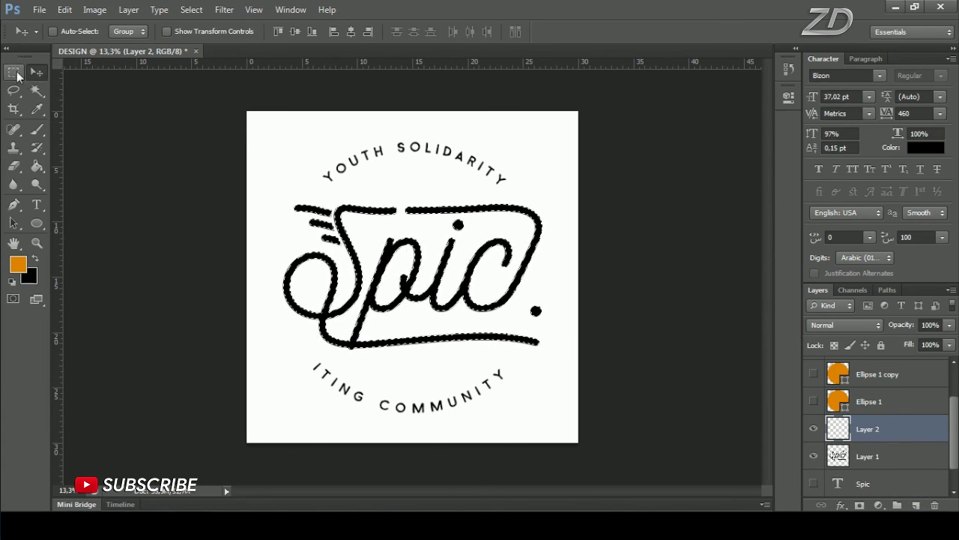
pyautogui.click(13, 72)
pyautogui.click(70, 70)
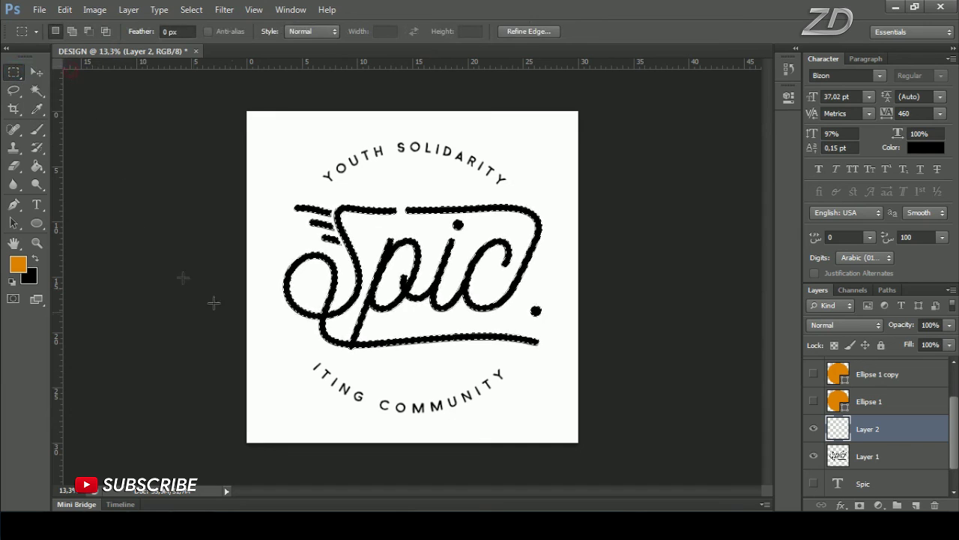
pyautogui.rightClick(390, 341)
pyautogui.click(439, 293)
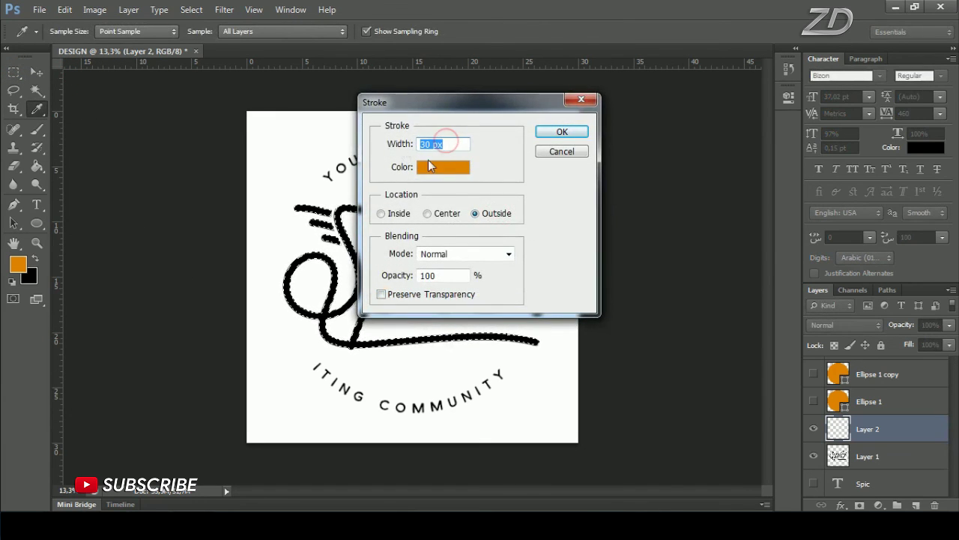
pyautogui.click(561, 132)
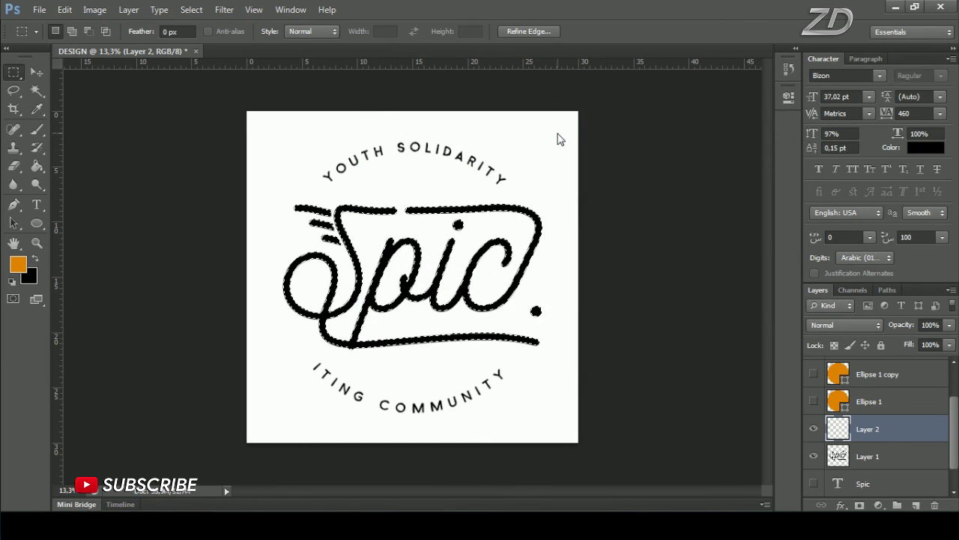
# Step: Deselect, then Magic Wand-select the white background and the white inside the S loop
pyautogui.click(191, 9)
pyautogui.click(228, 41)
pyautogui.click(37, 89)
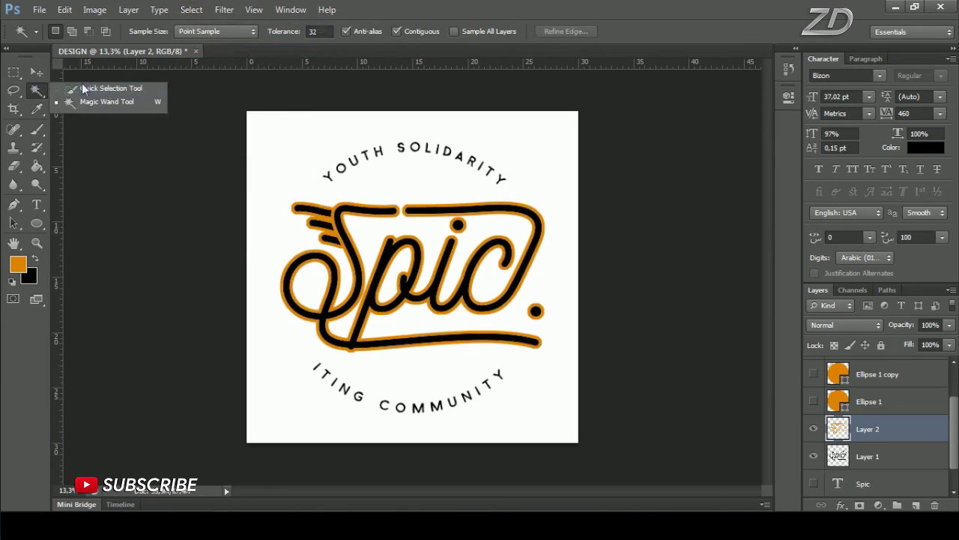
pyautogui.click(111, 102)
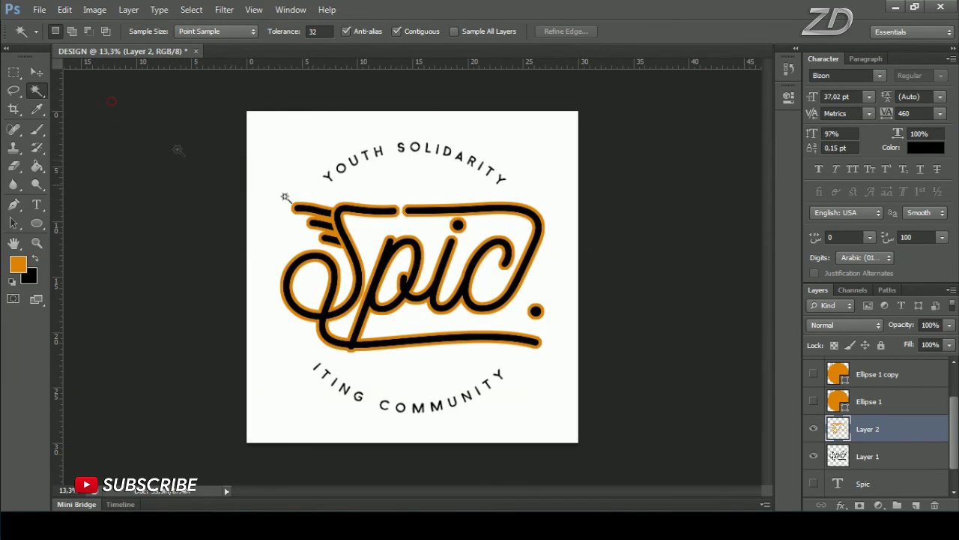
pyautogui.click(409, 191)
pyautogui.press('shift')
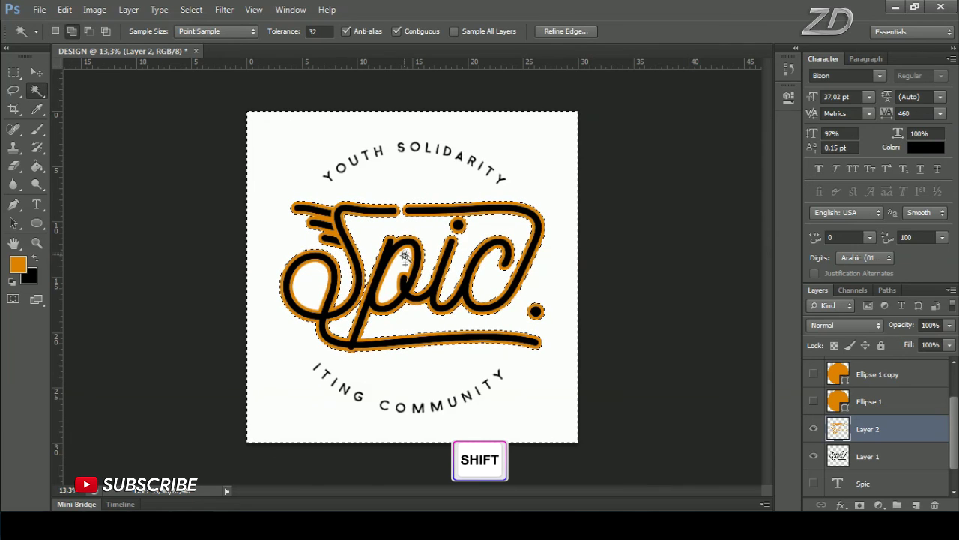
pyautogui.keyDown('shift'); pyautogui.click(315, 274); pyautogui.keyUp('shift')
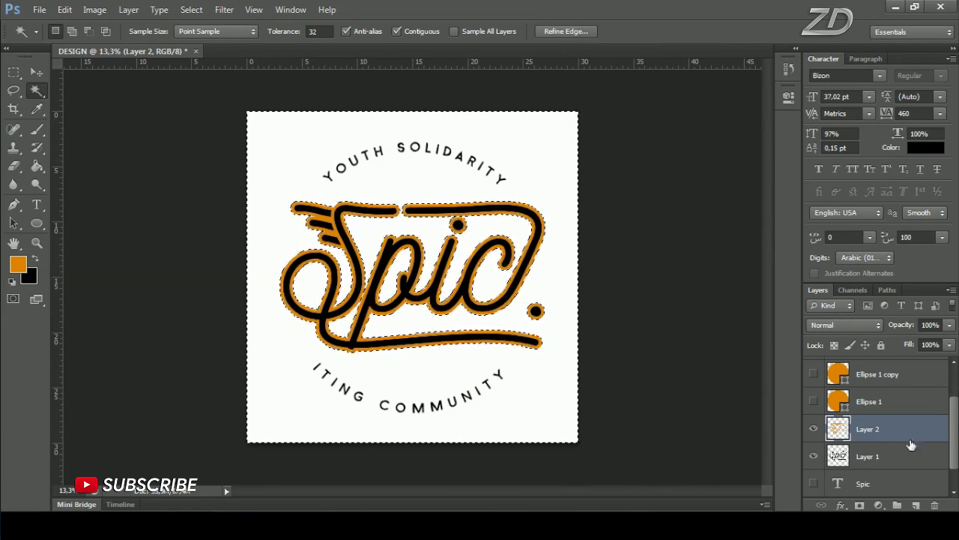
# Step: On new Layer 3, invert the selection, stroke it 10 px orange Outside, then deselect
pyautogui.click(916, 503)
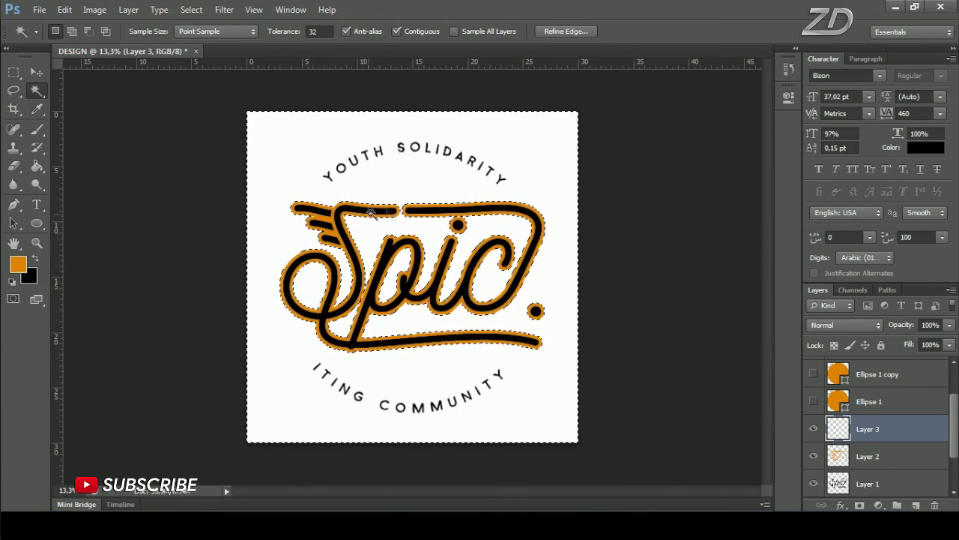
pyautogui.click(191, 9)
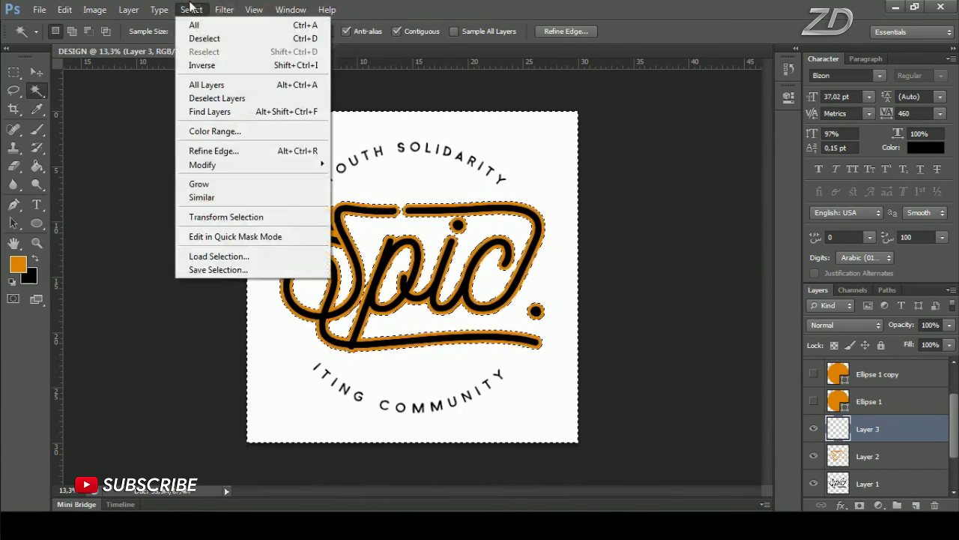
pyautogui.click(243, 68)
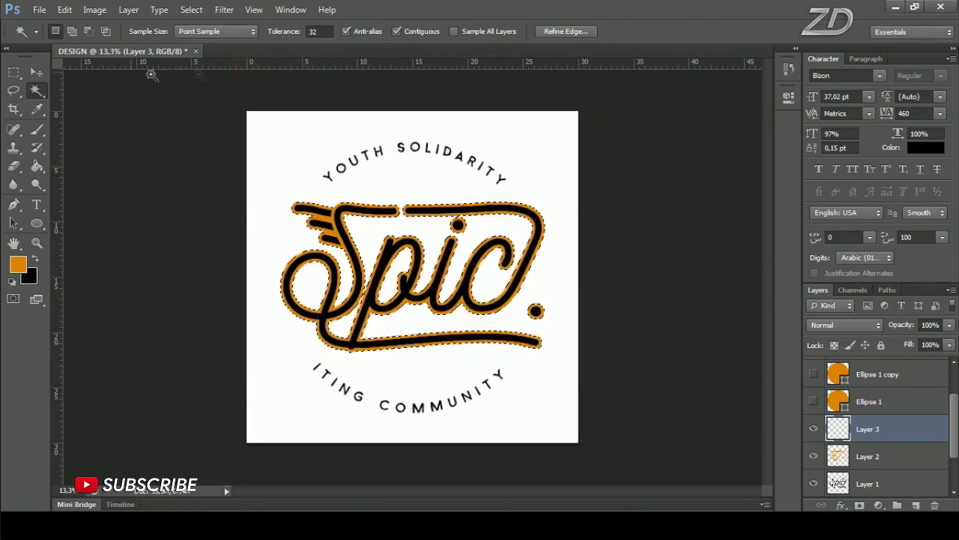
pyautogui.click(13, 72)
pyautogui.click(64, 72)
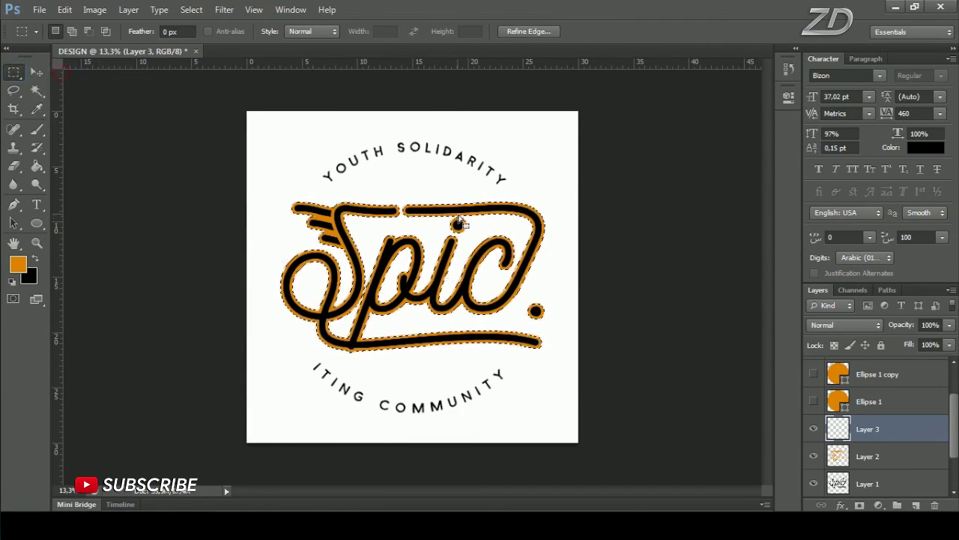
pyautogui.rightClick(458, 220)
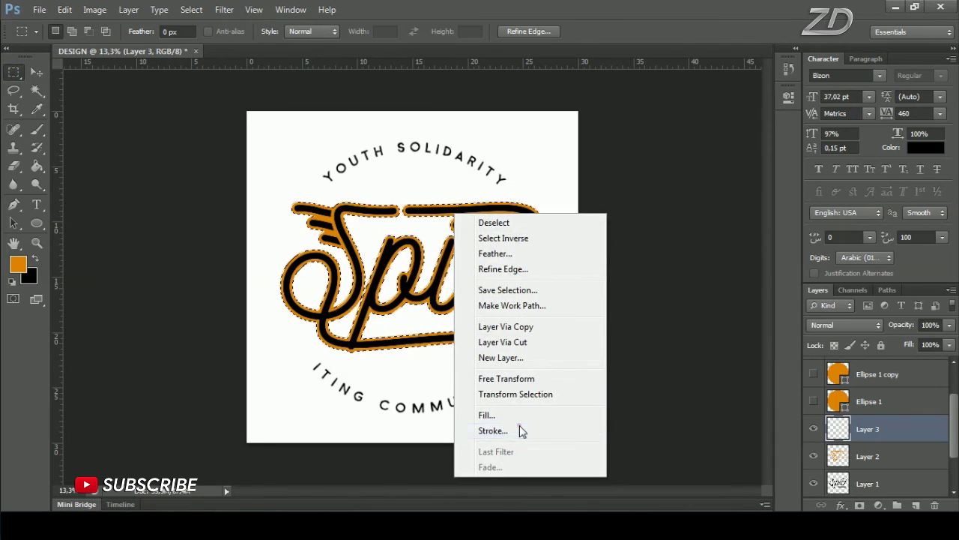
pyautogui.click(493, 430)
pyautogui.write('10')
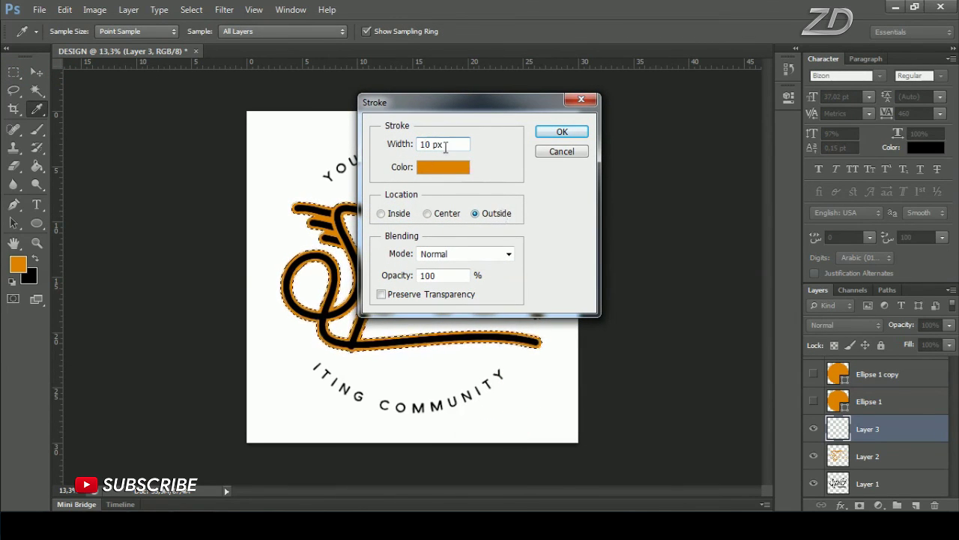
pyautogui.click(563, 133)
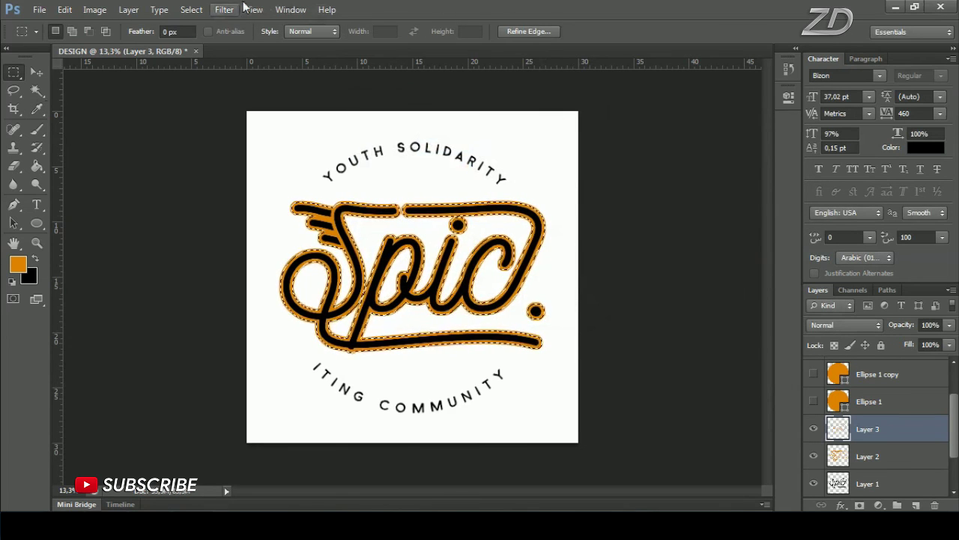
pyautogui.click(191, 9)
pyautogui.click(224, 41)
pyautogui.scroll(2, 532, 374)
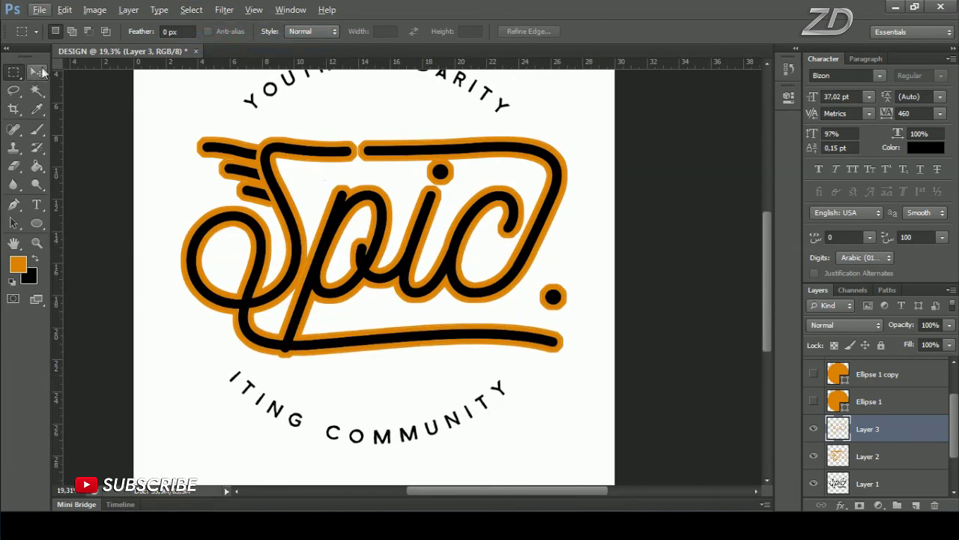
pyautogui.click(37, 72)
# Step: Nudge Layer 3's thin outline slightly right and merge it with Layer 2
pyautogui.moveTo(496, 310); pyautogui.dragTo(500, 311)
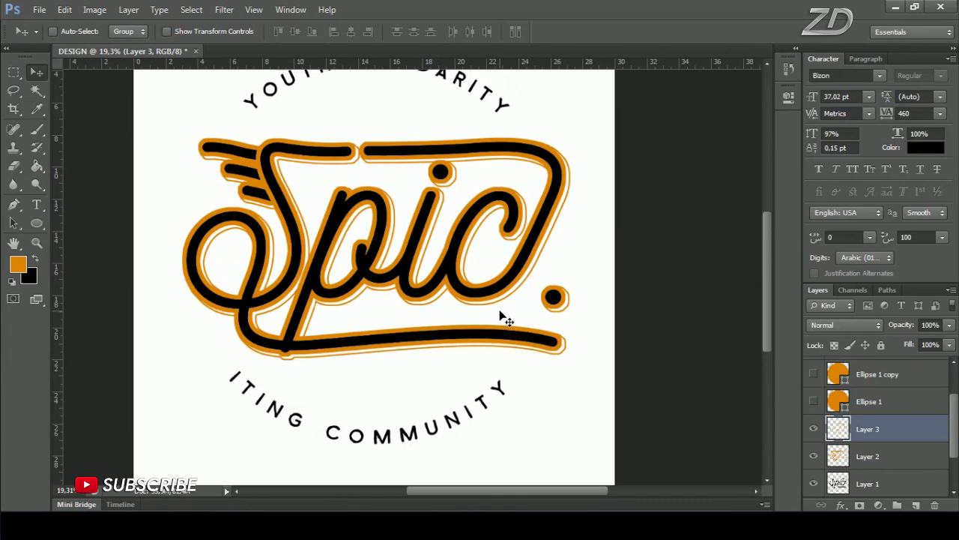
pyautogui.scroll(-1, 500, 317)
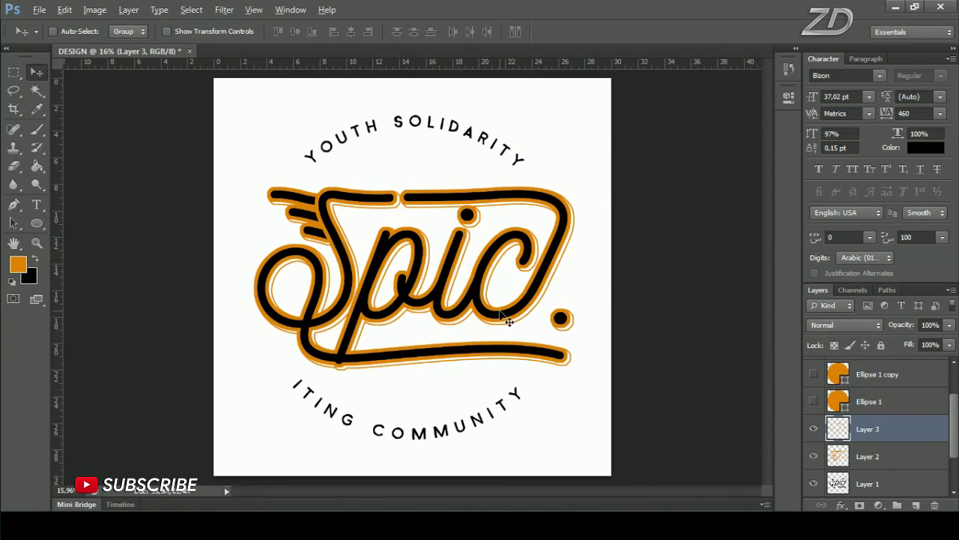
pyautogui.keyDown('ctrl'); pyautogui.click(878, 456); pyautogui.keyUp('ctrl')
pyautogui.rightClick(885, 403)
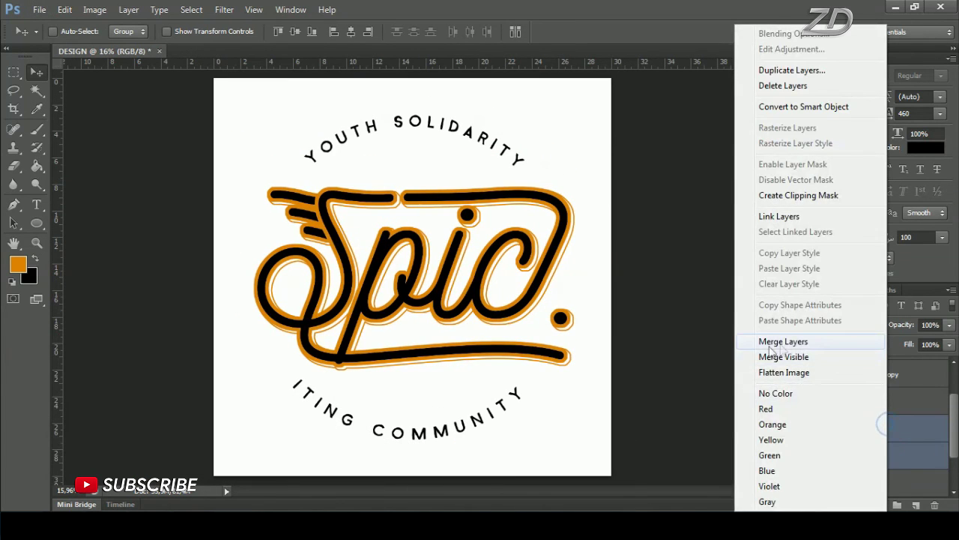
pyautogui.click(783, 342)
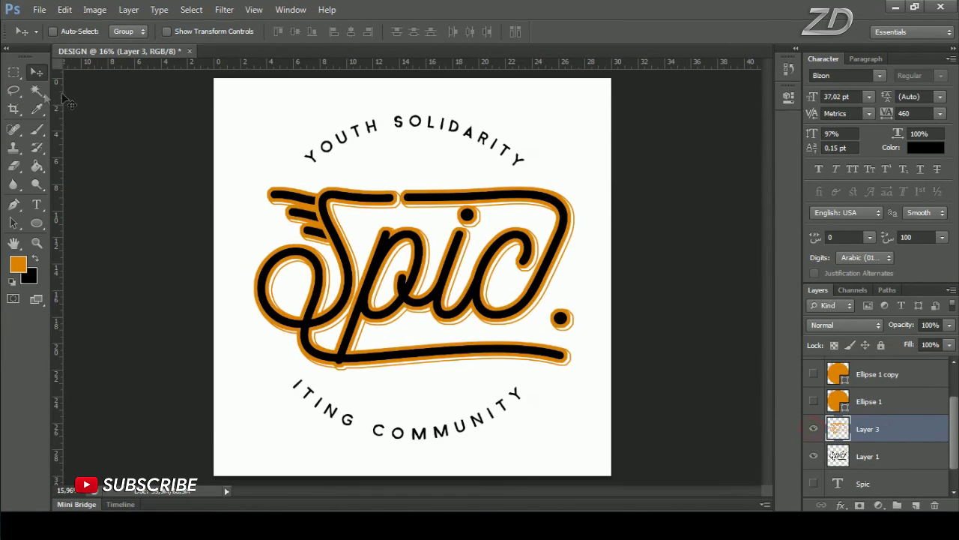
# Step: Magic Wand-select the white gaps beside the lettering, in the S, wings, top bar and i
pyautogui.click(42, 92)
pyautogui.click(117, 105)
pyautogui.scroll(1, 390, 264)
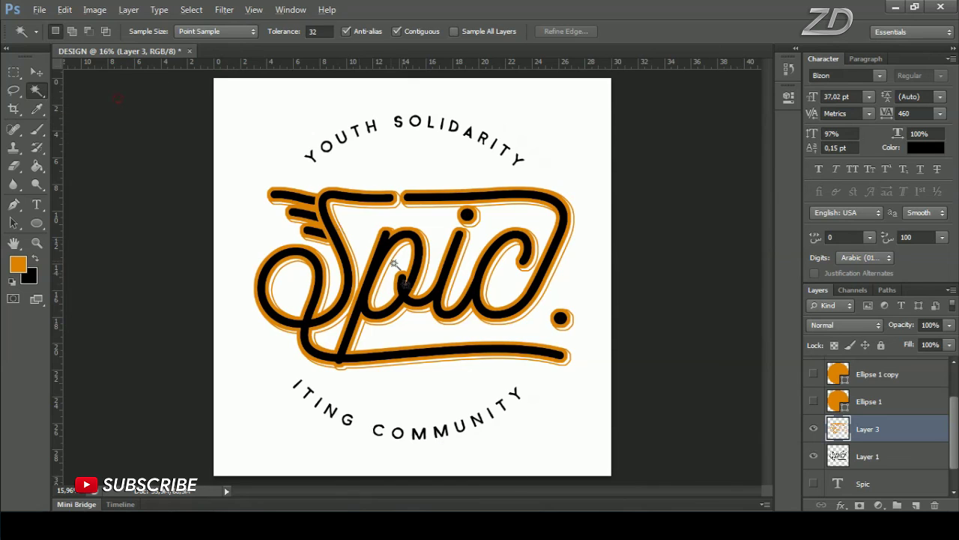
pyautogui.scroll(2, 389, 263)
pyautogui.scroll(1, 386, 278)
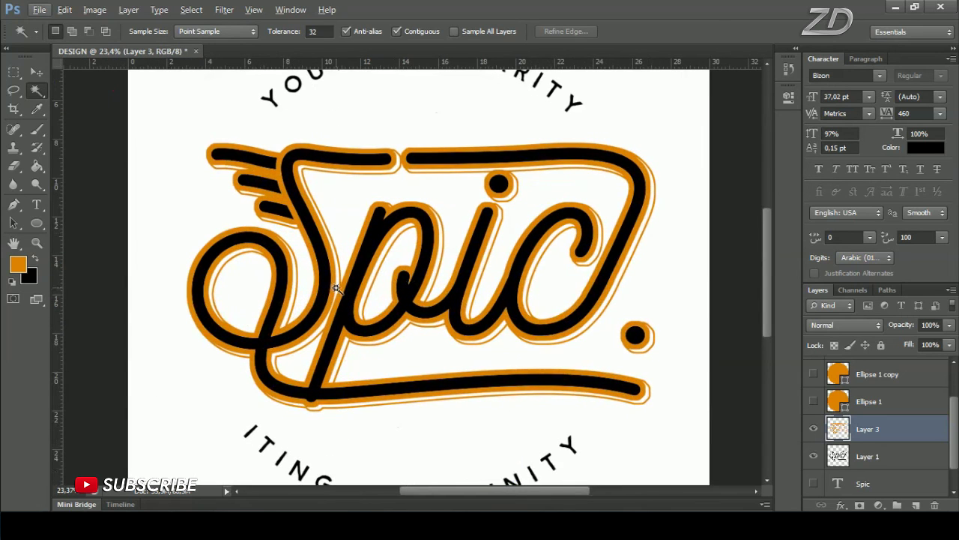
pyautogui.click(338, 291)
pyautogui.keyDown('shift'); pyautogui.click(293, 278); pyautogui.keyUp('shift')
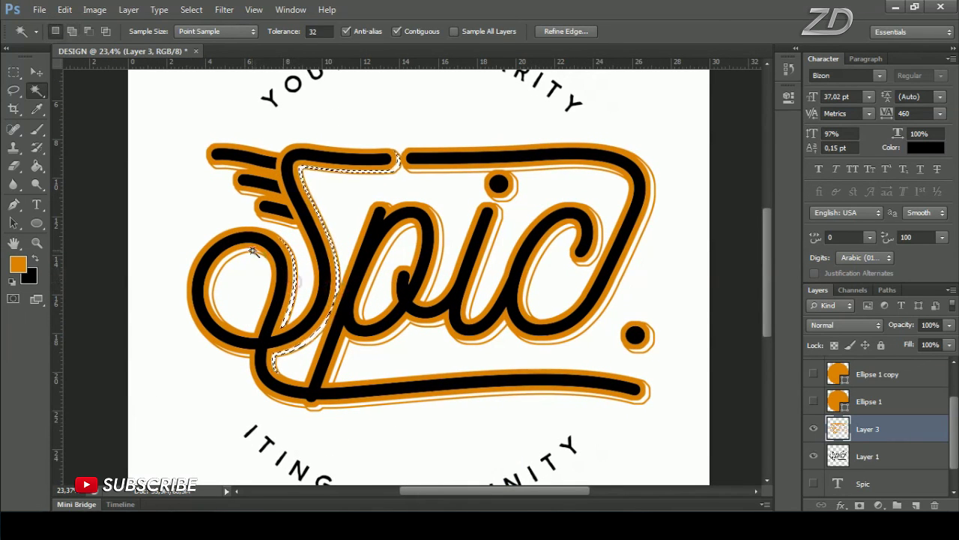
pyautogui.keyDown('shift'); pyautogui.click(283, 218); pyautogui.keyUp('shift')
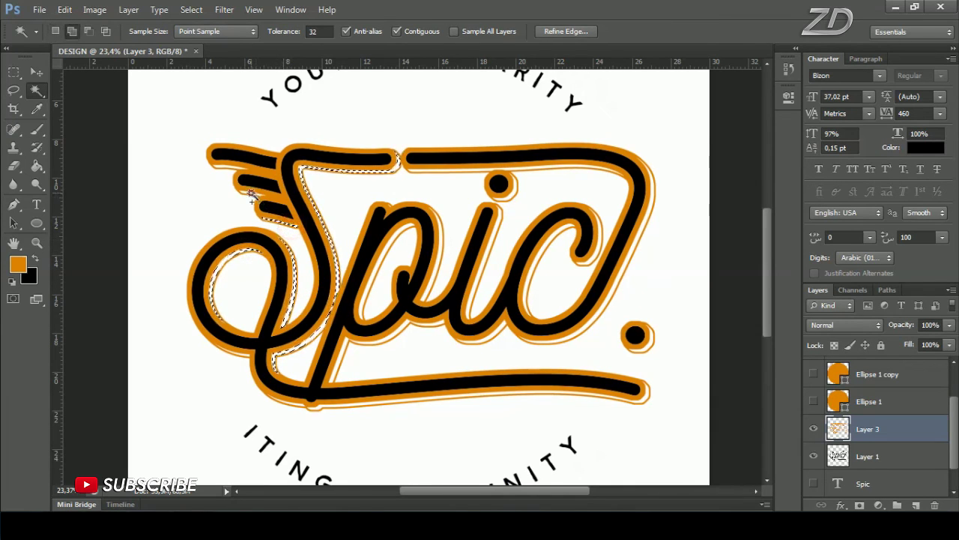
pyautogui.keyDown('shift'); pyautogui.click(525, 170); pyautogui.keyUp('shift')
pyautogui.keyDown('shift'); pyautogui.click(494, 231); pyautogui.keyUp('shift')
# Step: Add the gaps in the p, descender, bottom swash and outer c, then hide Layer 3
pyautogui.keyDown('shift'); pyautogui.click(440, 256); pyautogui.keyUp('shift')
pyautogui.keyDown('shift'); pyautogui.click(342, 342); pyautogui.keyUp('shift')
pyautogui.keyDown('shift'); pyautogui.click(436, 404); pyautogui.keyUp('shift')
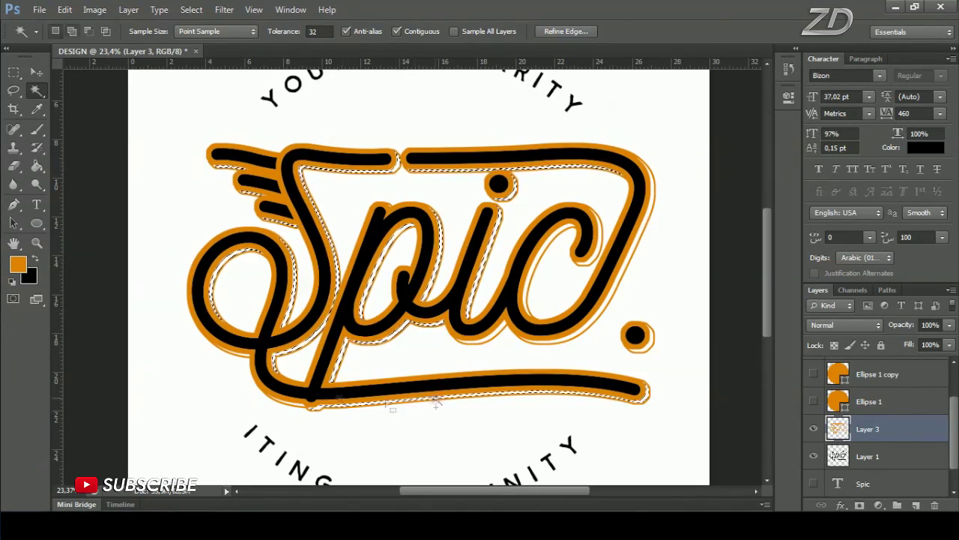
pyautogui.keyDown('shift'); pyautogui.click(596, 260); pyautogui.keyUp('shift')
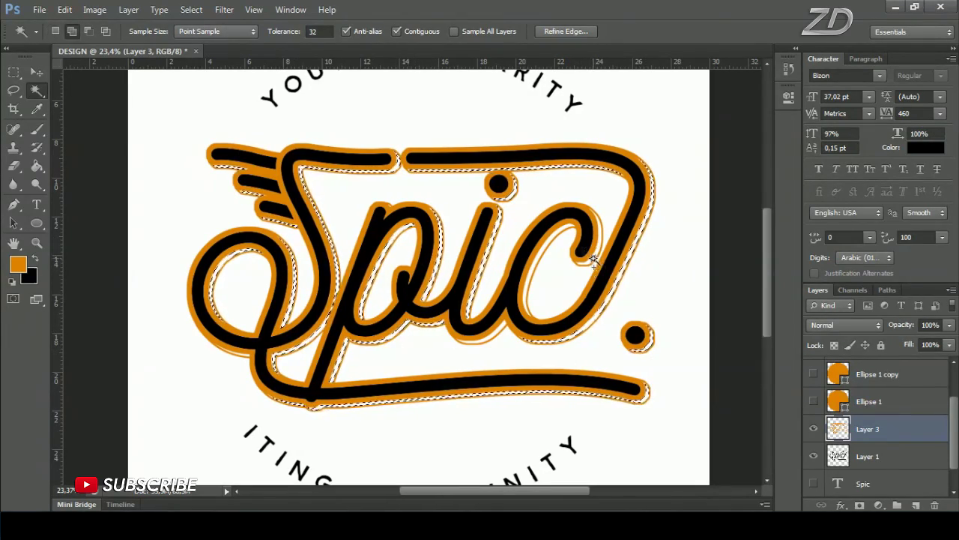
pyautogui.scroll(-2, 495, 337)
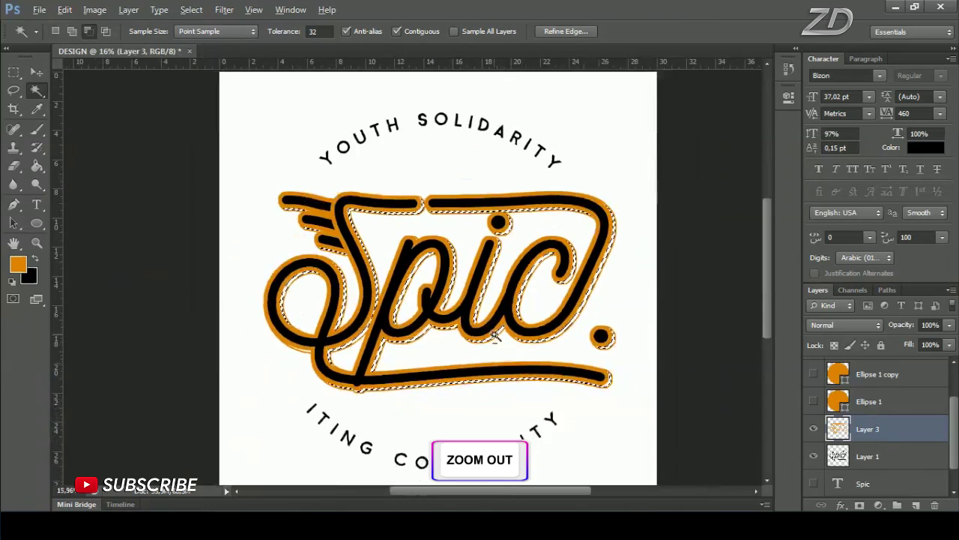
pyautogui.scroll(1, 497, 332)
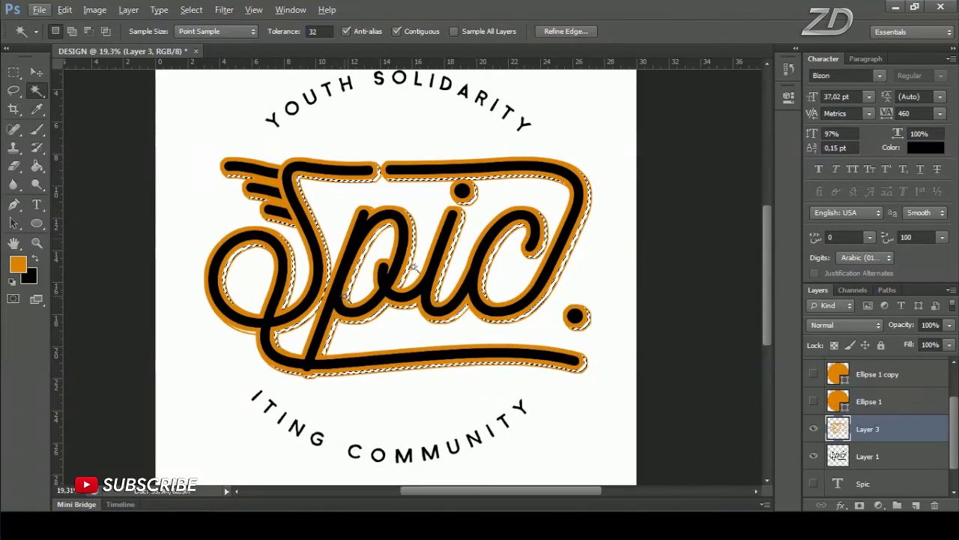
pyautogui.click(814, 427)
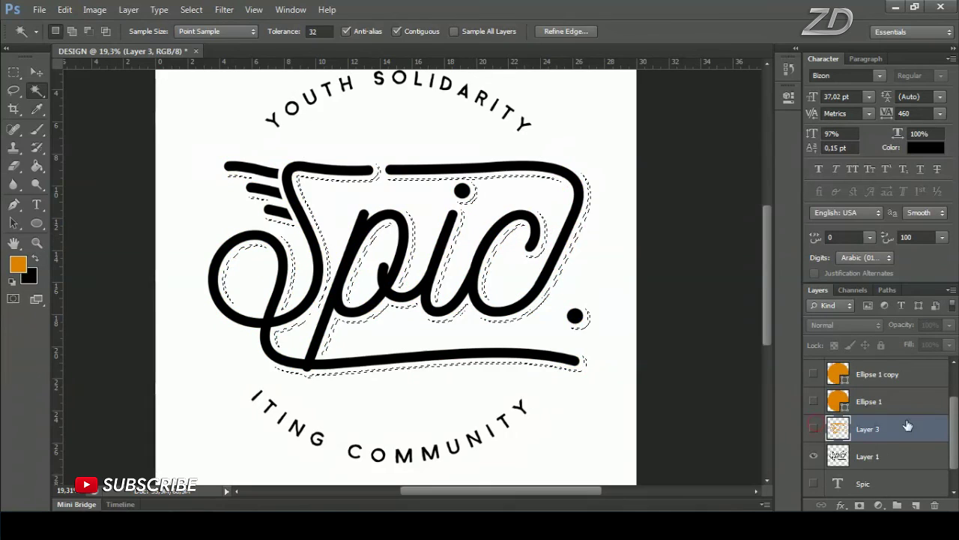
# Step: On a new layer, paint the outline selection black with a 422 px brush
pyautogui.click(916, 505)
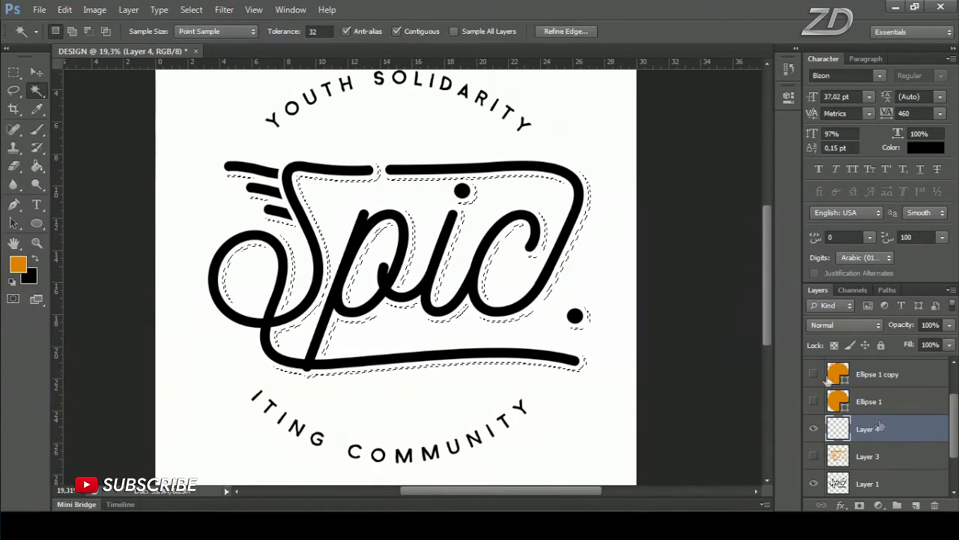
pyautogui.click(37, 129)
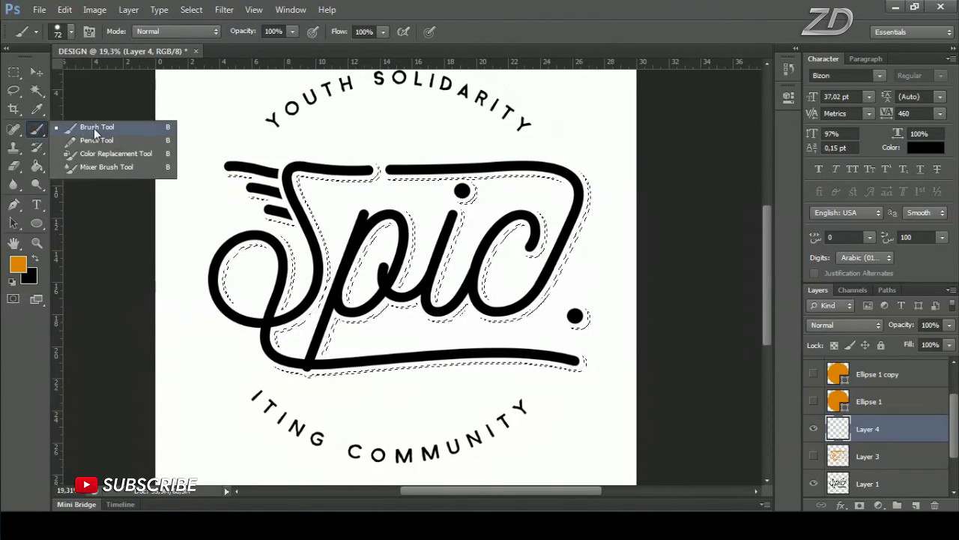
pyautogui.click(94, 129)
pyautogui.click(35, 257)
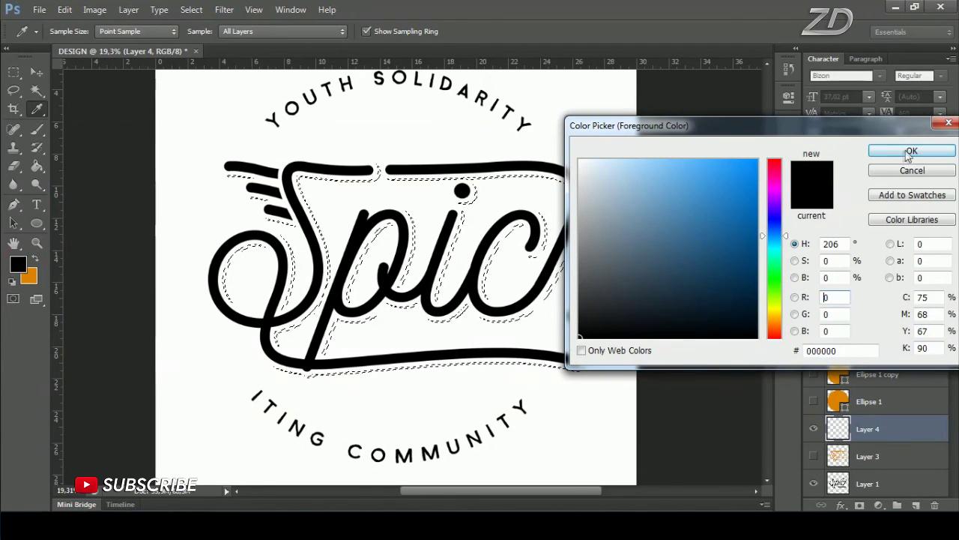
pyautogui.click(907, 152)
pyautogui.rightClick(422, 235)
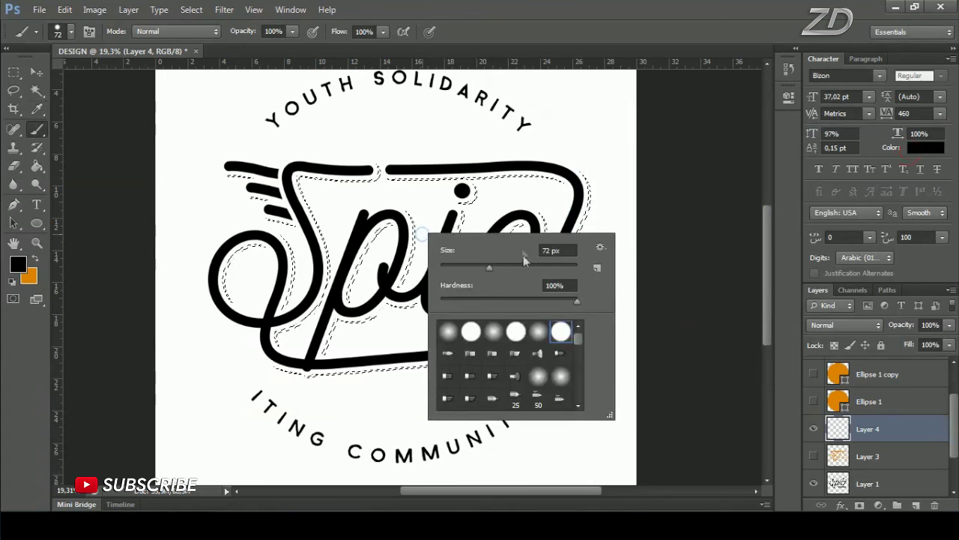
pyautogui.moveTo(521, 269); pyautogui.dragTo(558, 275)
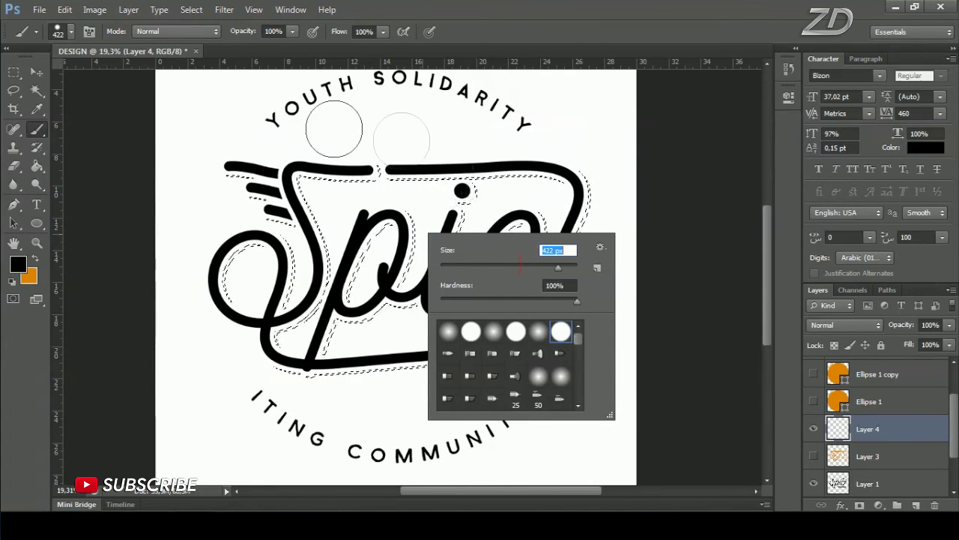
pyautogui.press('Return')
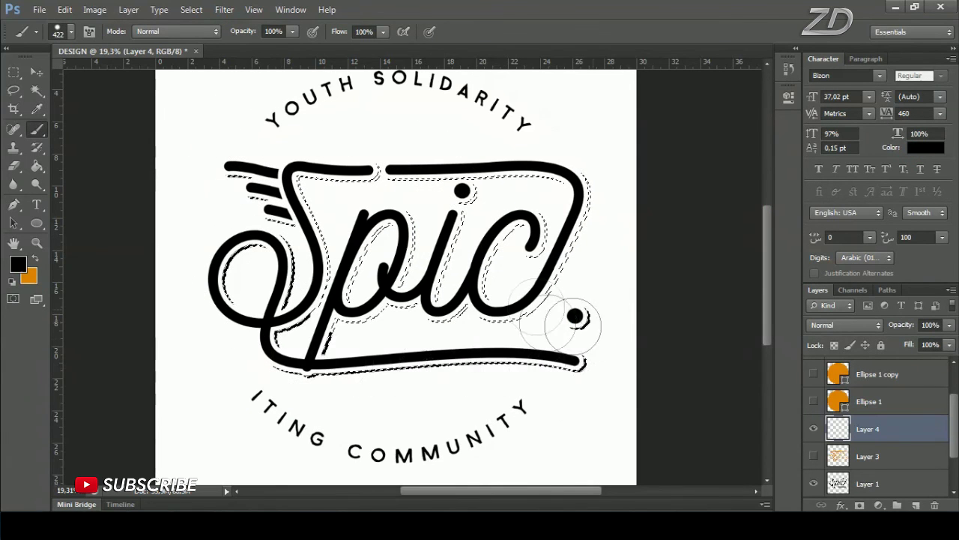
# Step: Deselect and zoom out to view the whole design
pyautogui.click(191, 9)
pyautogui.click(204, 39)
pyautogui.hotkey('ctrl', '-')
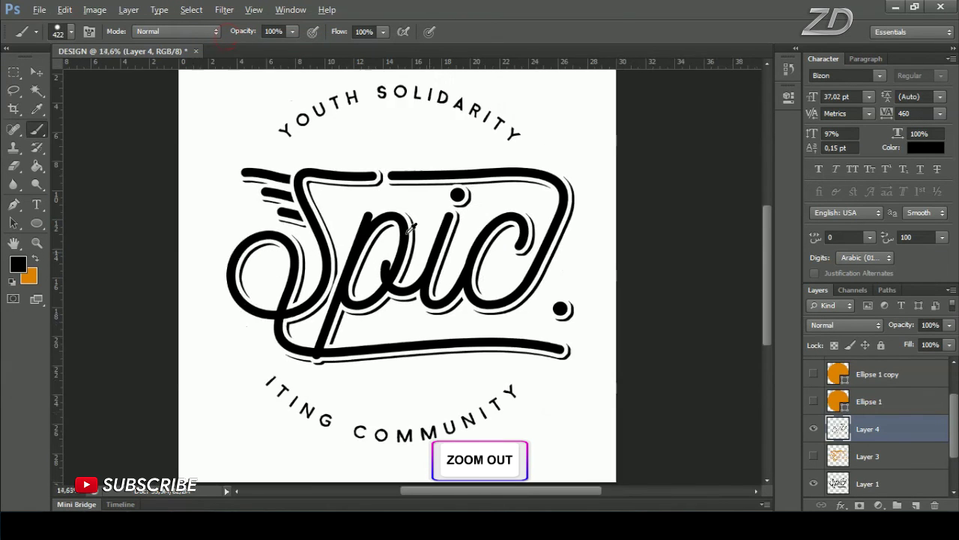
pyautogui.scroll(1, 450, 262)
pyautogui.scroll(1, 472, 292)
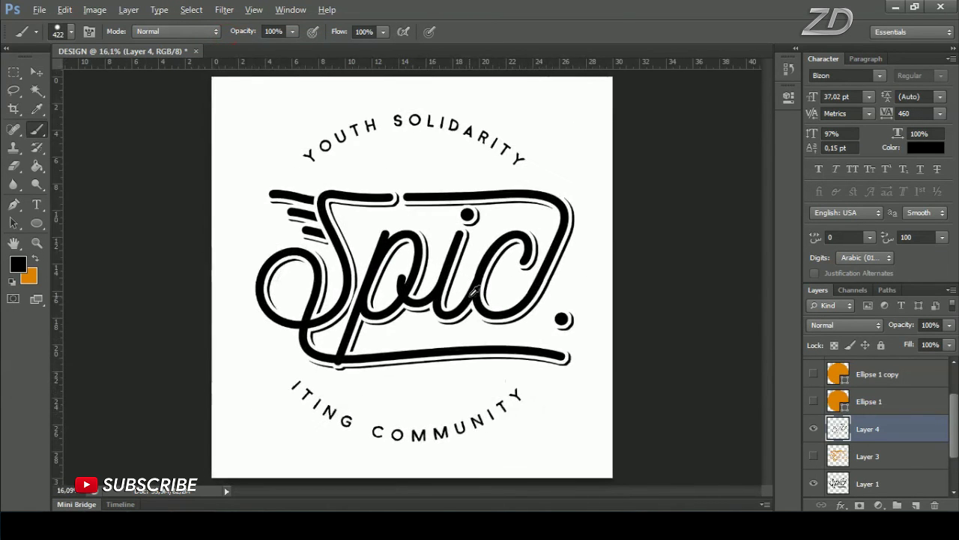
pyautogui.scroll(1, 932, 410)
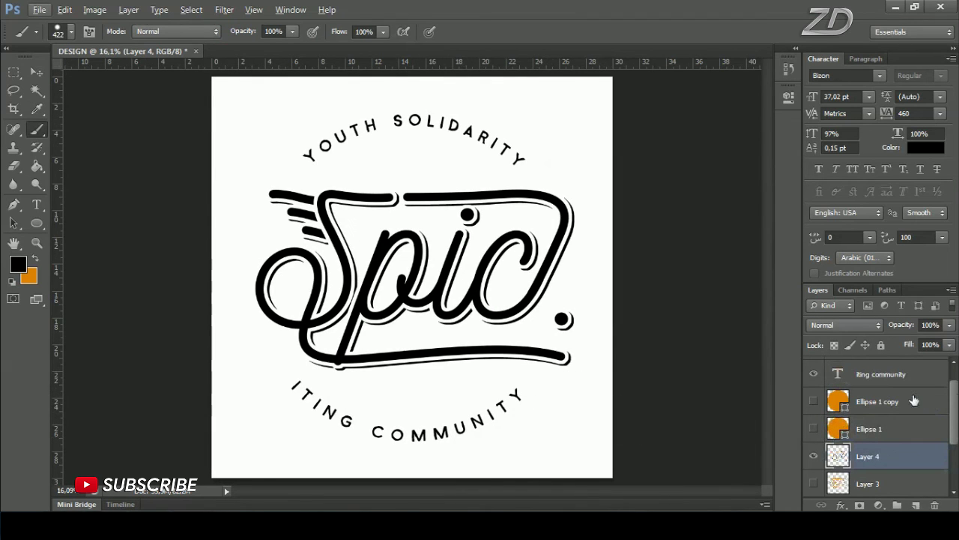
# Step: Delete the Ellipse 1 and Ellipse 1 copy layers
pyautogui.click(914, 401)
pyautogui.click(813, 401)
pyautogui.click(813, 401)
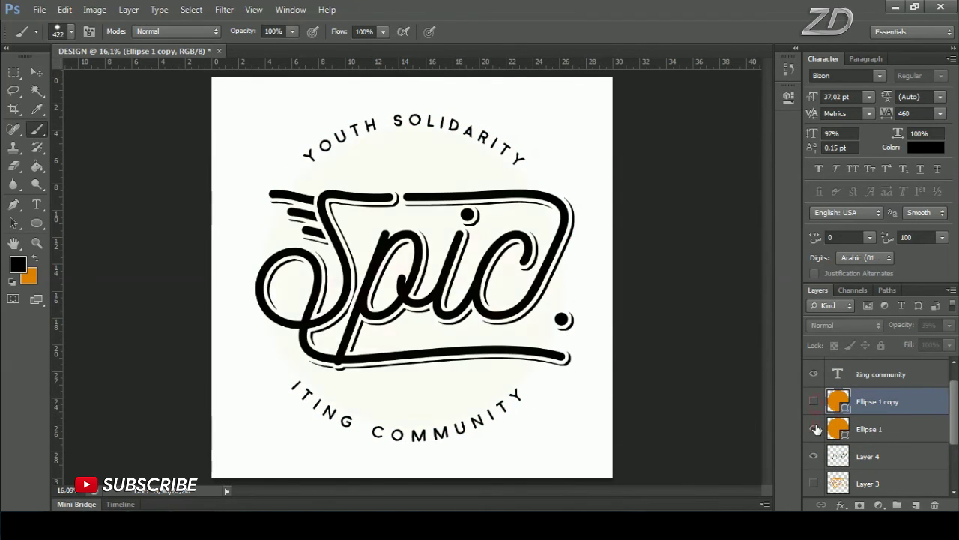
pyautogui.click(815, 428)
pyautogui.keyDown('ctrl'); pyautogui.click(885, 429); pyautogui.keyUp('ctrl')
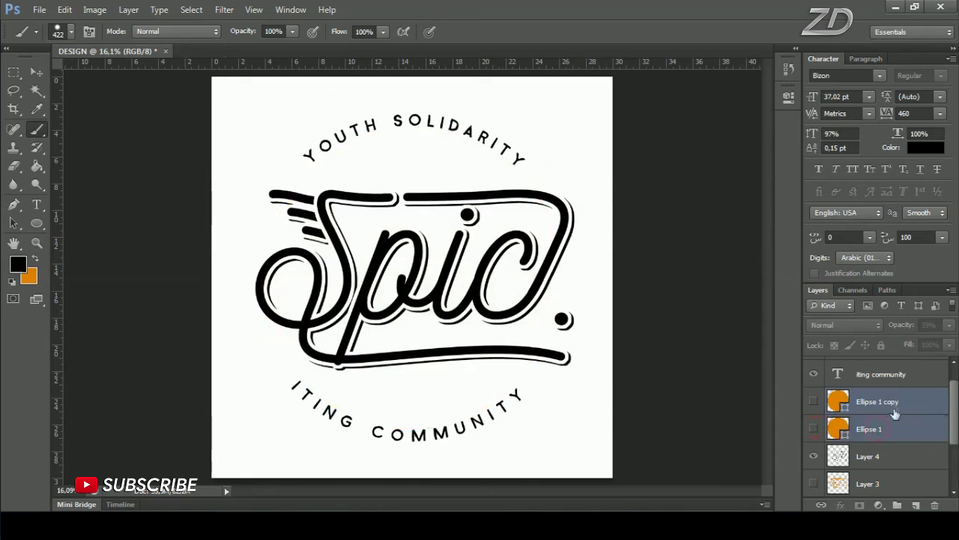
pyautogui.rightClick(894, 414)
pyautogui.click(778, 85)
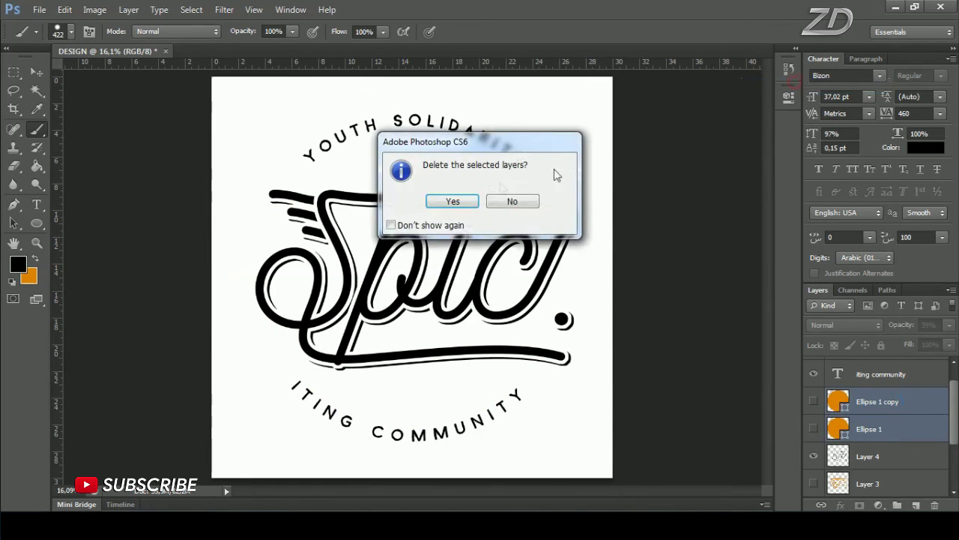
pyautogui.click(449, 201)
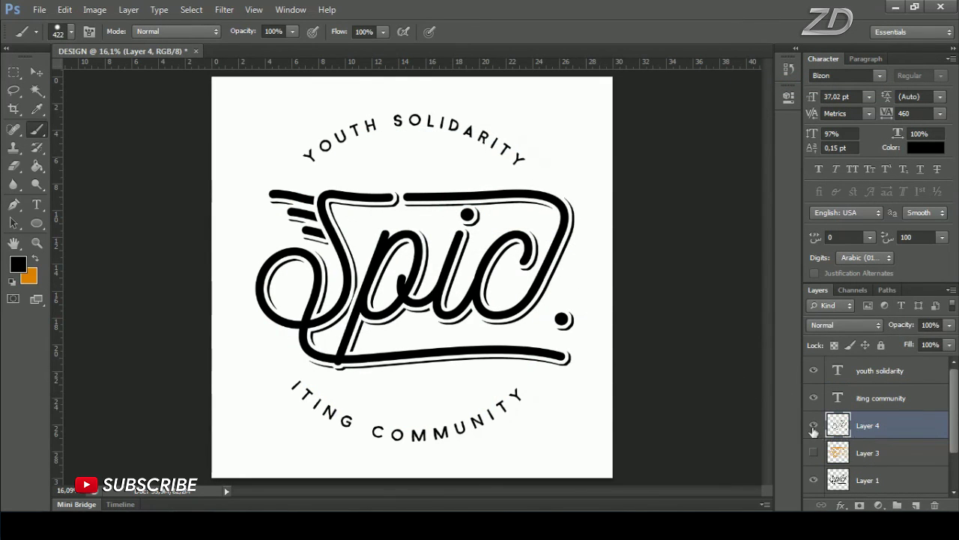
# Step: Rename Layer 4 to MATERIAL
pyautogui.click(813, 425)
pyautogui.click(813, 425)
pyautogui.doubleClick(870, 425)
pyautogui.write('MA')
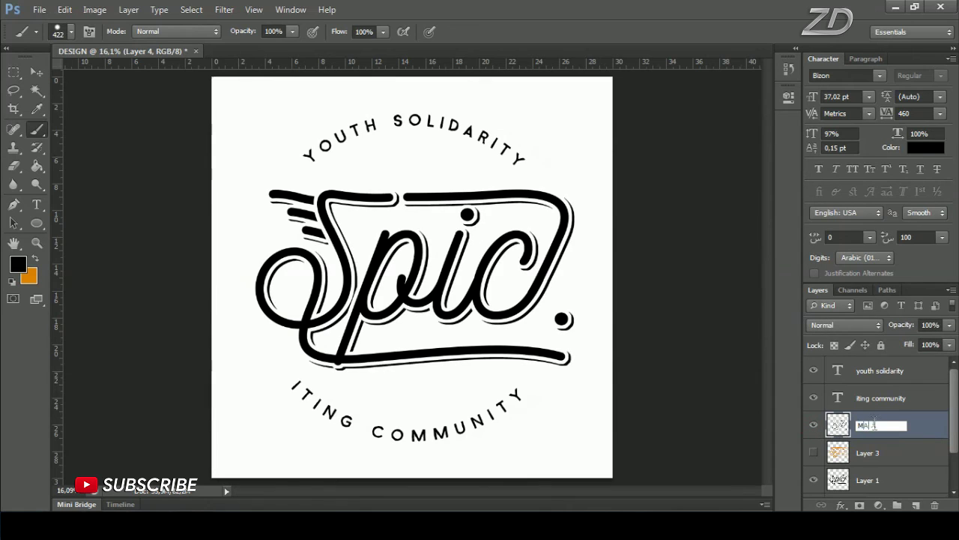
pyautogui.write('TERIAL')
pyautogui.press('Return')
# Step: Delete Layer 3 and rename Layer 1 to SPIC
pyautogui.click(813, 452)
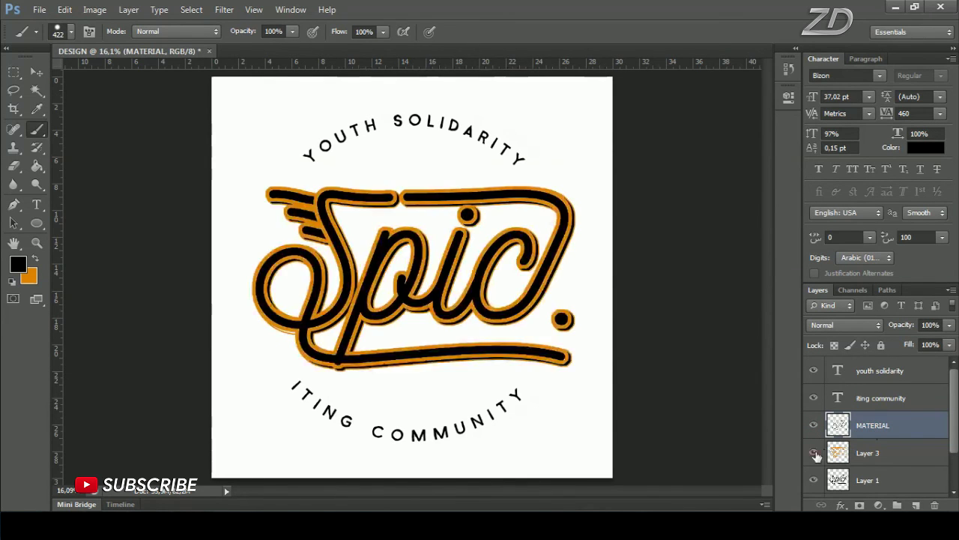
pyautogui.rightClick(876, 453)
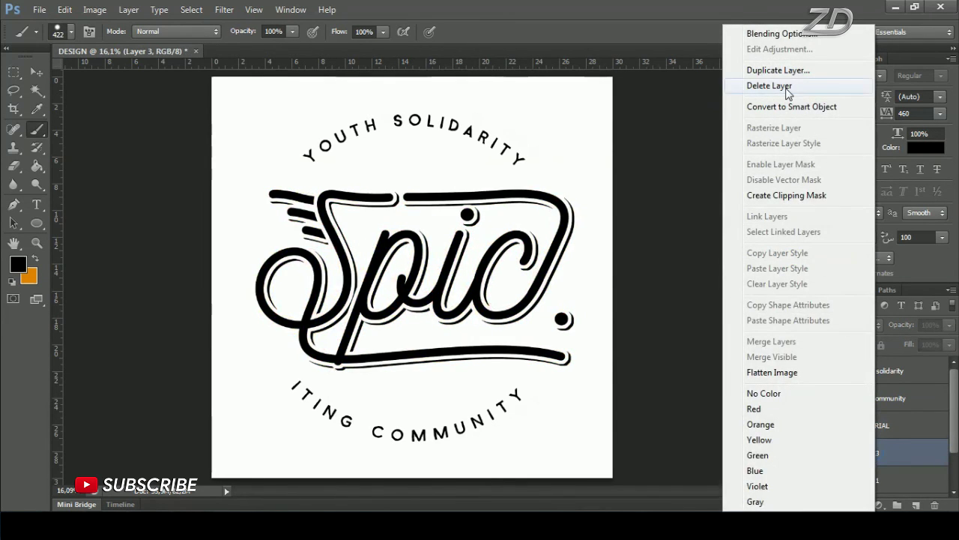
pyautogui.click(769, 86)
pyautogui.click(444, 202)
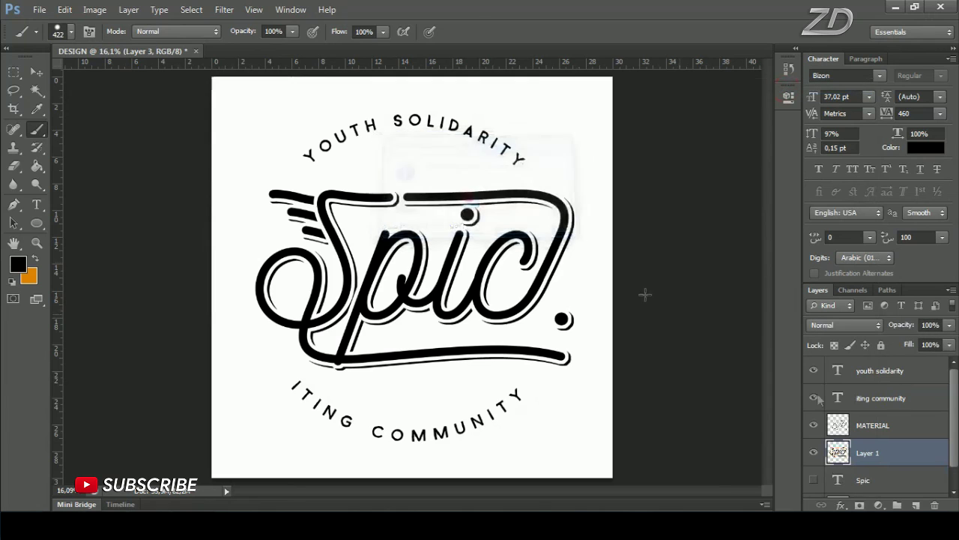
pyautogui.doubleClick(868, 452)
pyautogui.write('SPIC')
pyautogui.press('Return')
pyautogui.click(882, 371)
# Step: Move the text and artwork layers into a new group named TSHIRT DESIGN
pyautogui.scroll(-1, 888, 437)
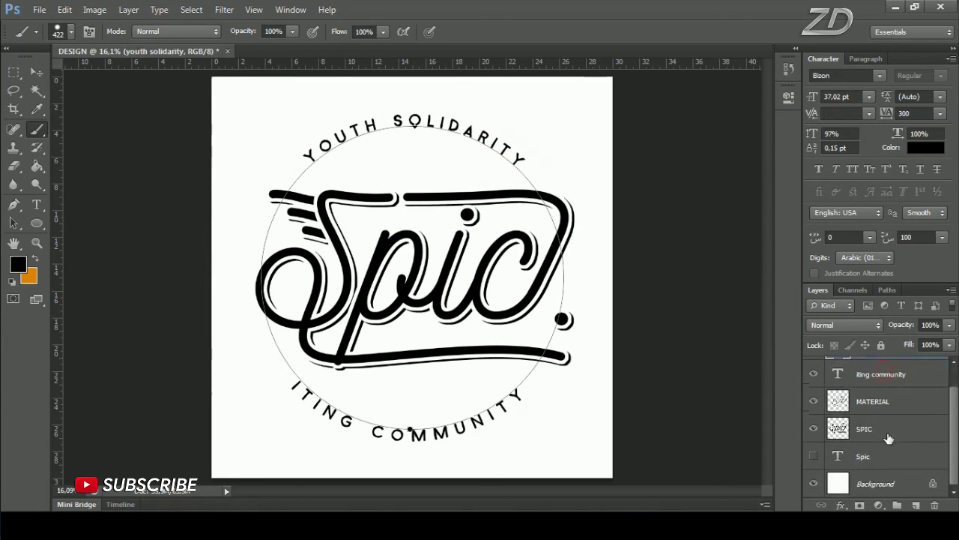
pyautogui.click(897, 508)
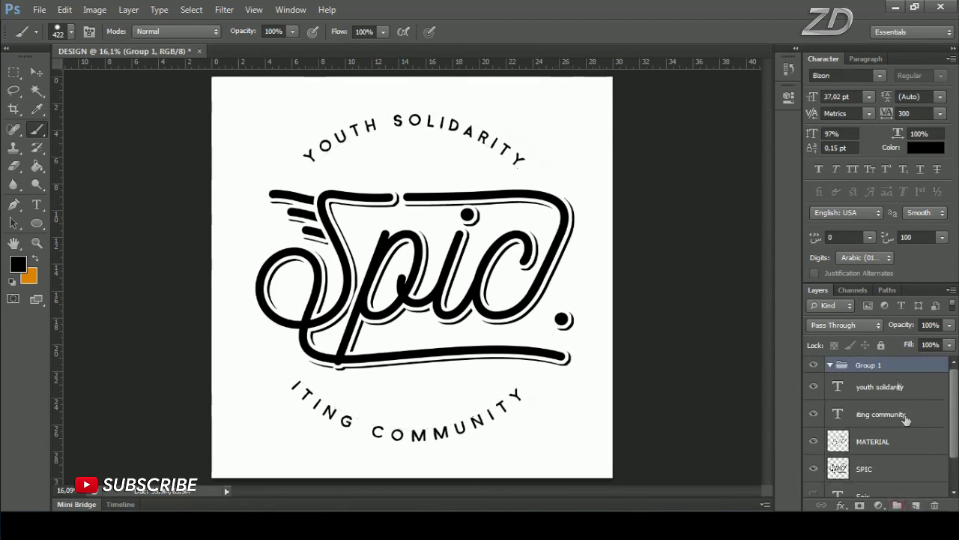
pyautogui.click(891, 387)
pyautogui.scroll(-1, 889, 435)
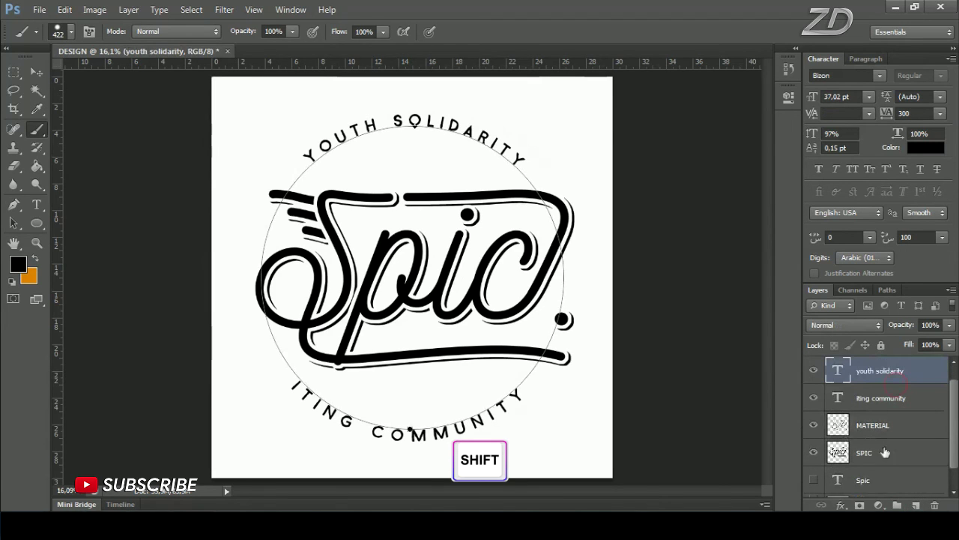
pyautogui.keyDown('shift'); pyautogui.click(884, 486); pyautogui.keyUp('shift')
pyautogui.moveTo(878, 390); pyautogui.dragTo(875, 365)
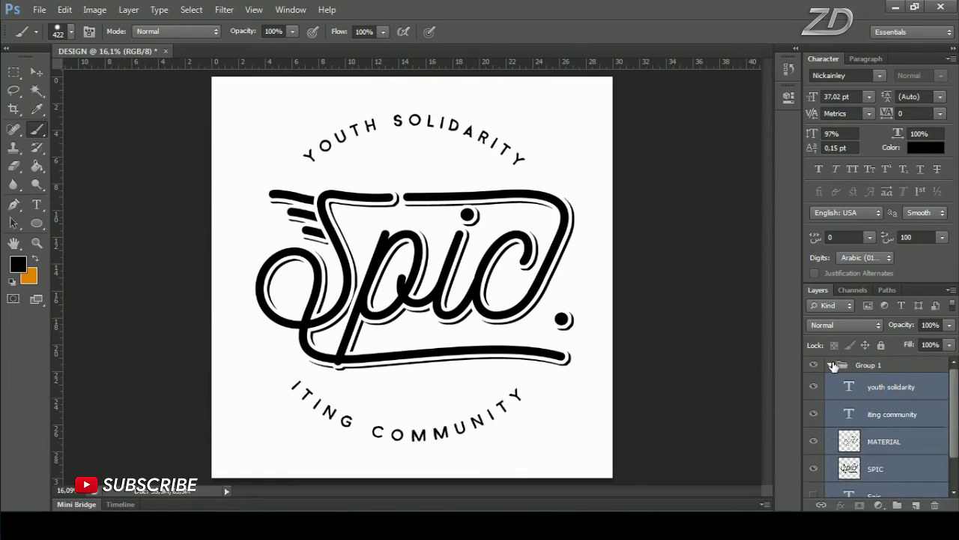
pyautogui.click(832, 365)
pyautogui.doubleClick(866, 366)
pyautogui.write('TSHIRT DESIGN')
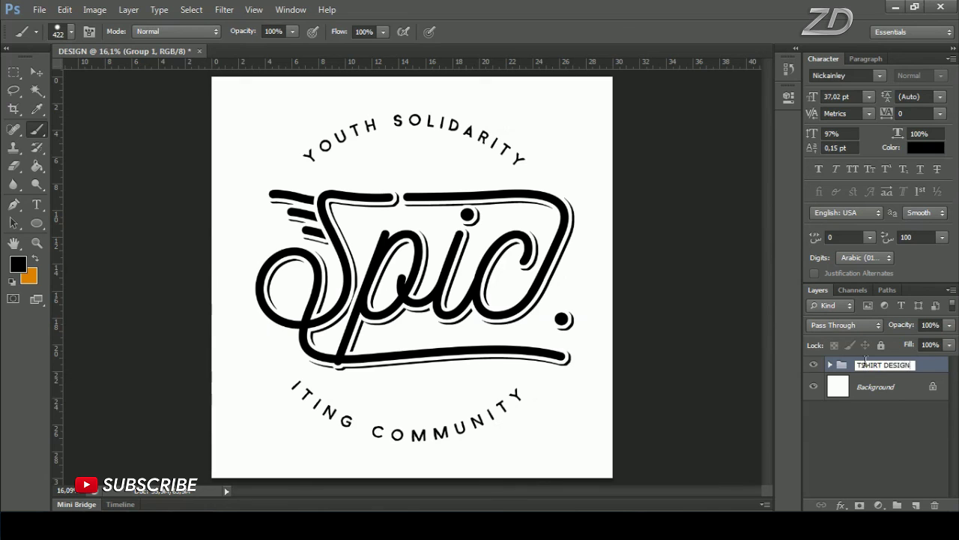
pyautogui.press('Return')
pyautogui.click(814, 365)
# Step: Scale the TSHIRT DESIGN group up slightly with Free Transform
pyautogui.hotkey('ctrl', 't')
pyautogui.moveTo(547, 87); pyautogui.dragTo(574, 70)
pyautogui.press('Return')
pyautogui.press('b')
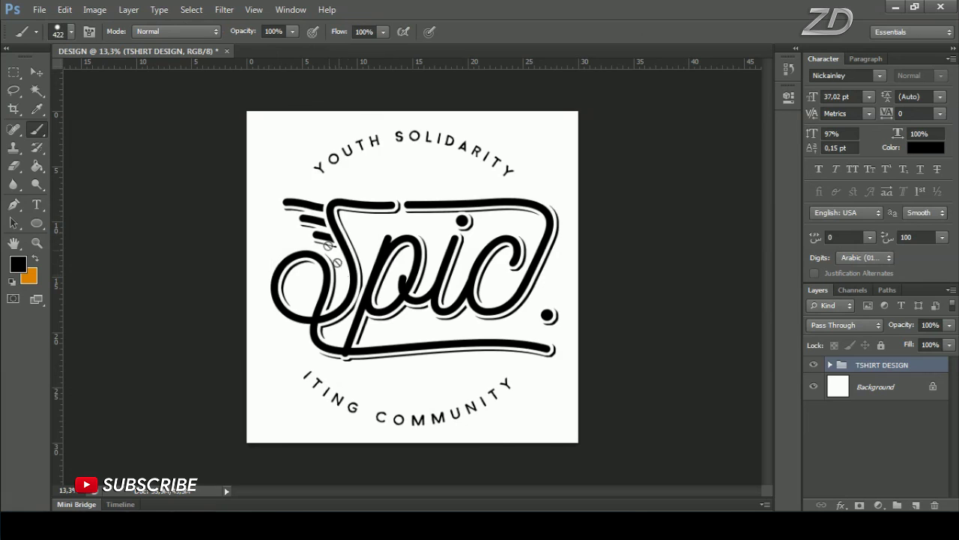